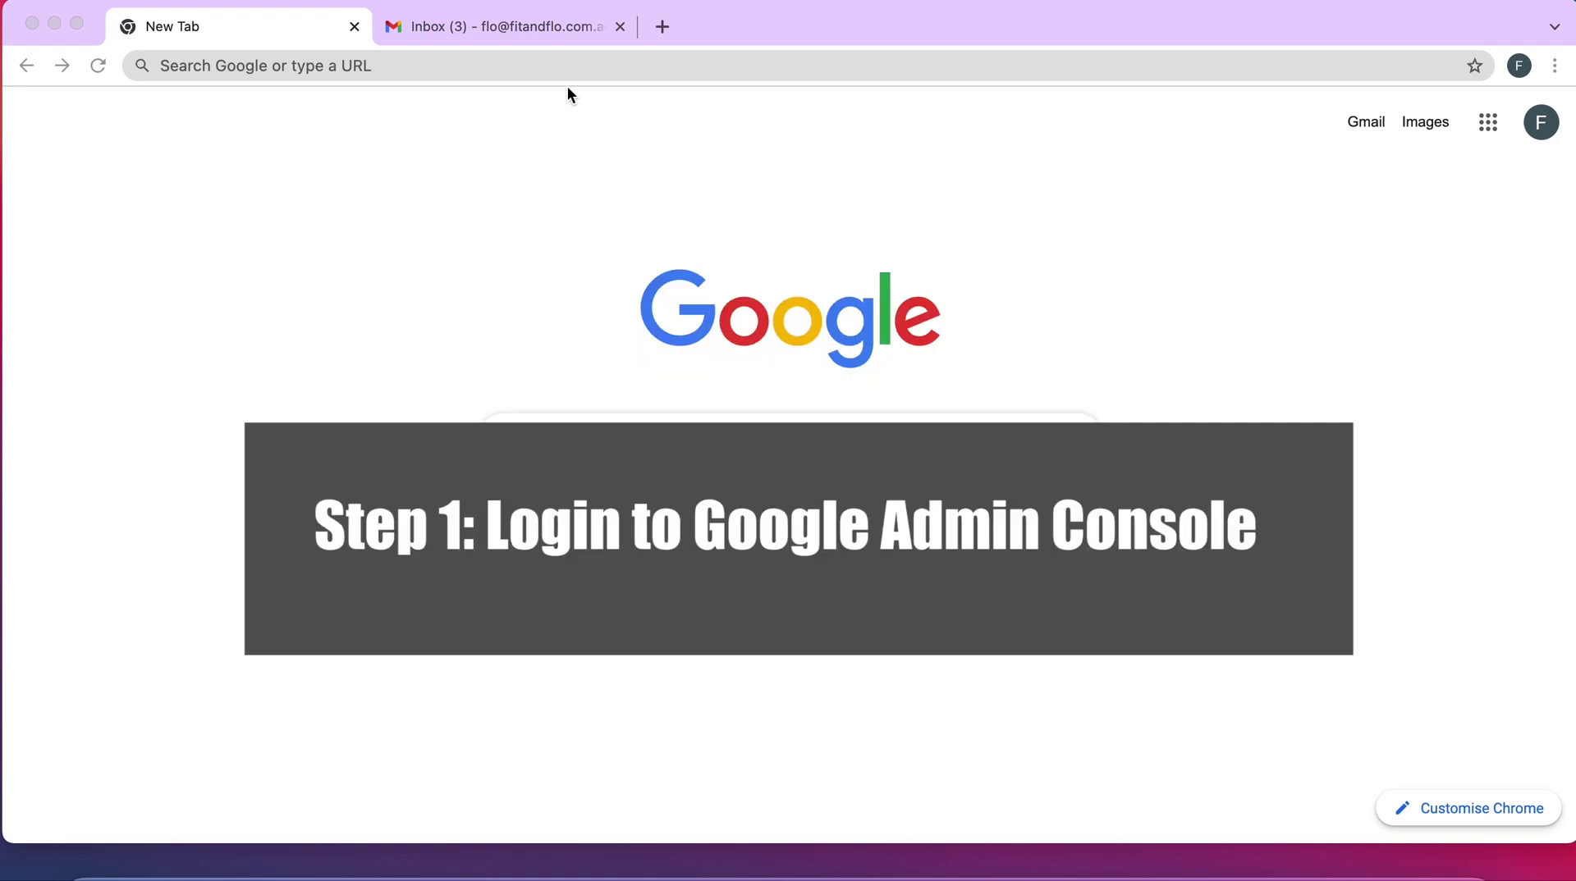
# Go to admin.google.com and sign in with the account password
pyautogui.click(515, 65)
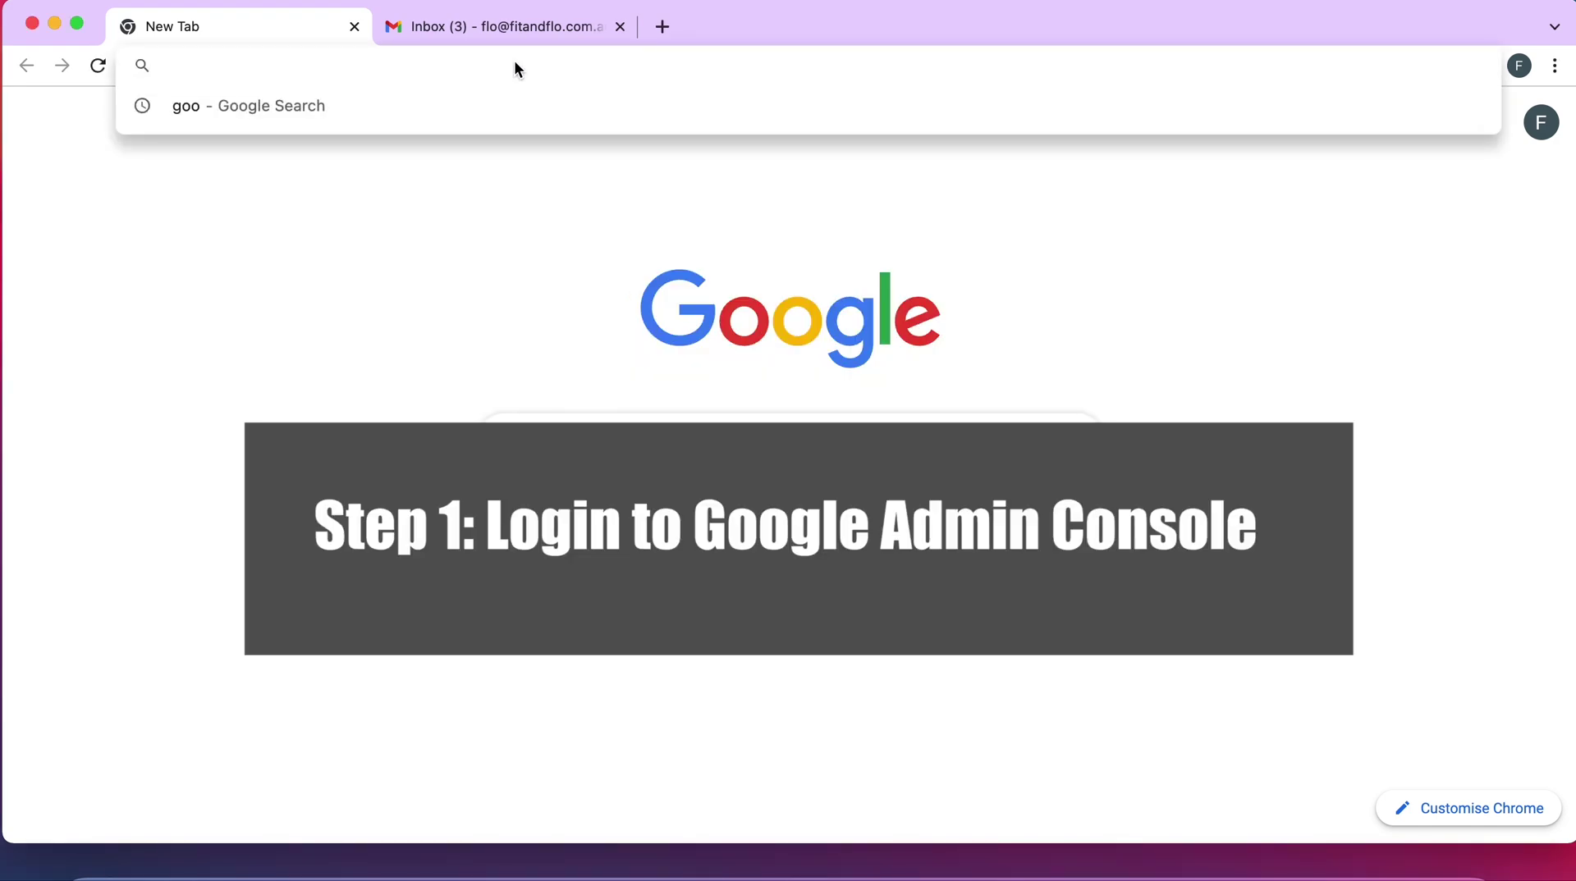
pyautogui.write('admin')
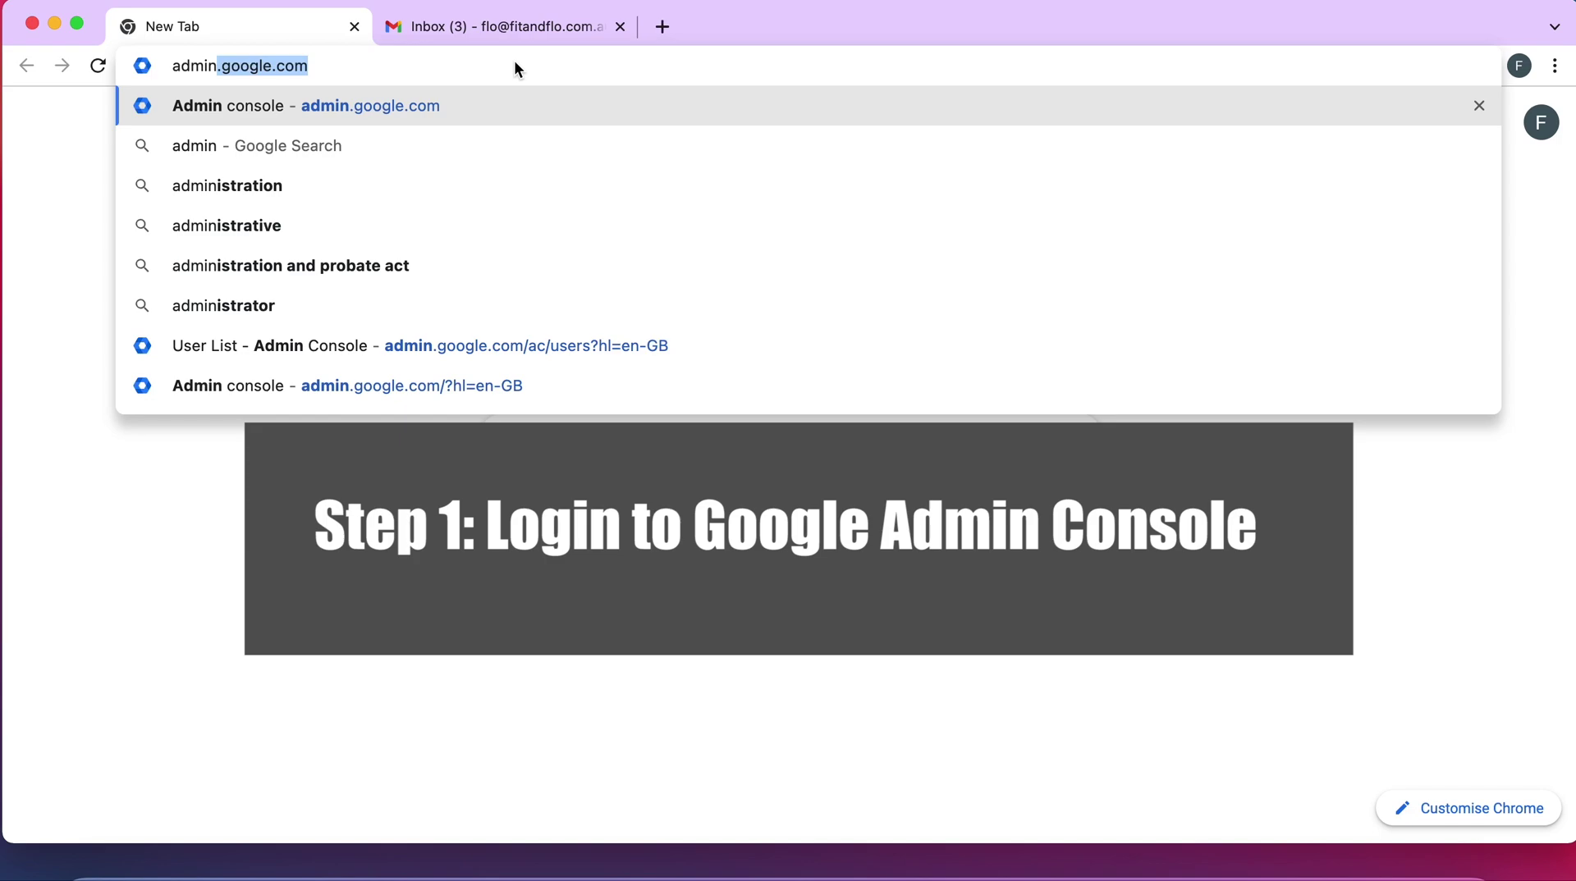
pyautogui.write('.google.co')
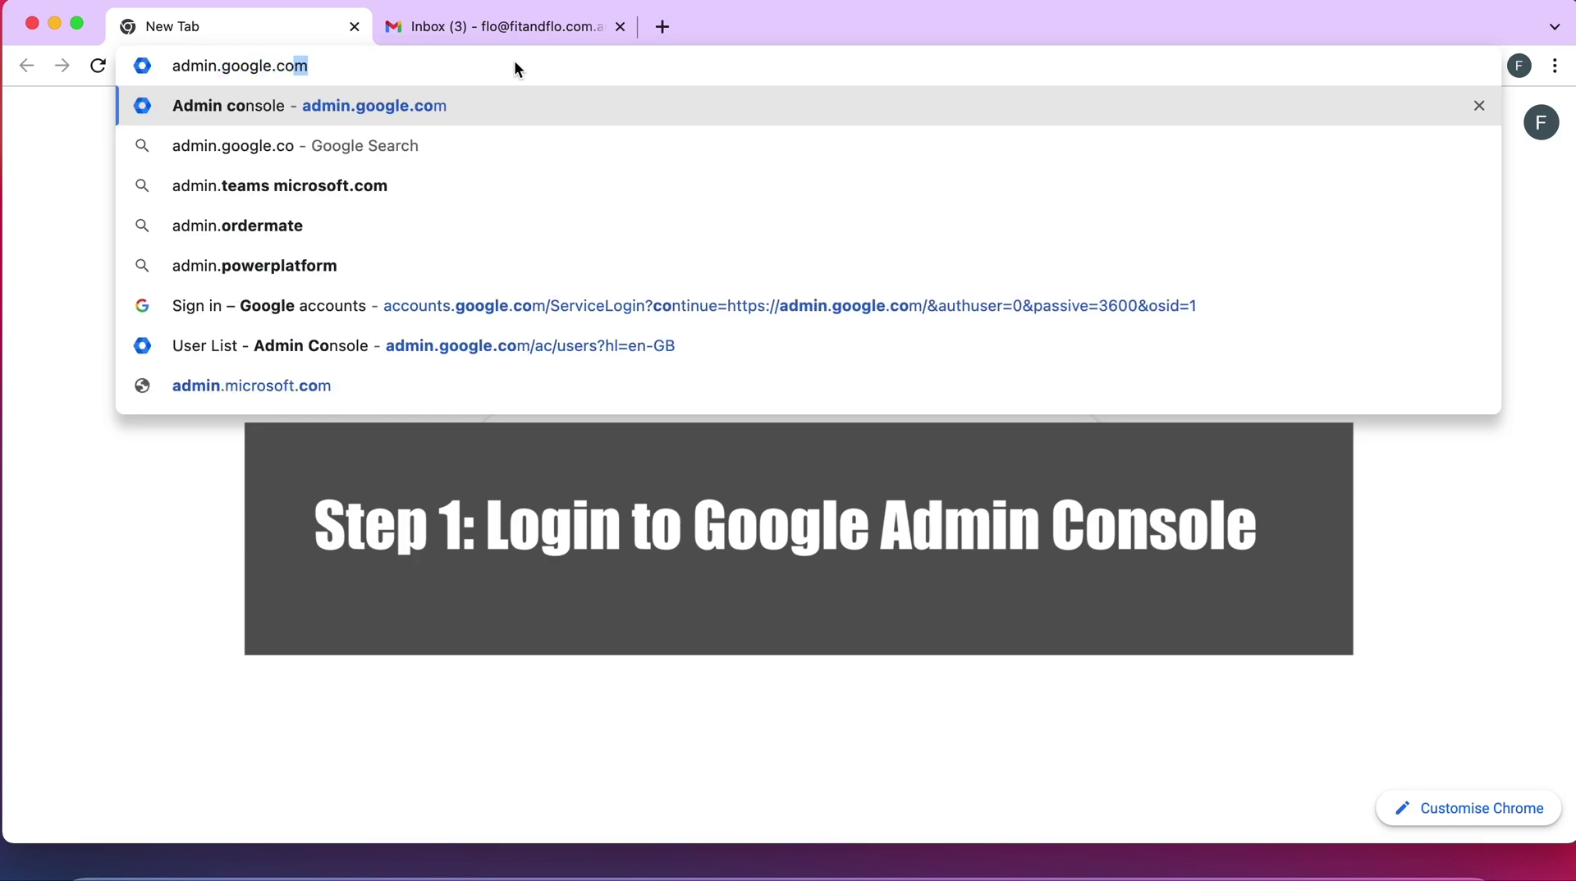
pyautogui.press('Return')
pyautogui.click(866, 482)
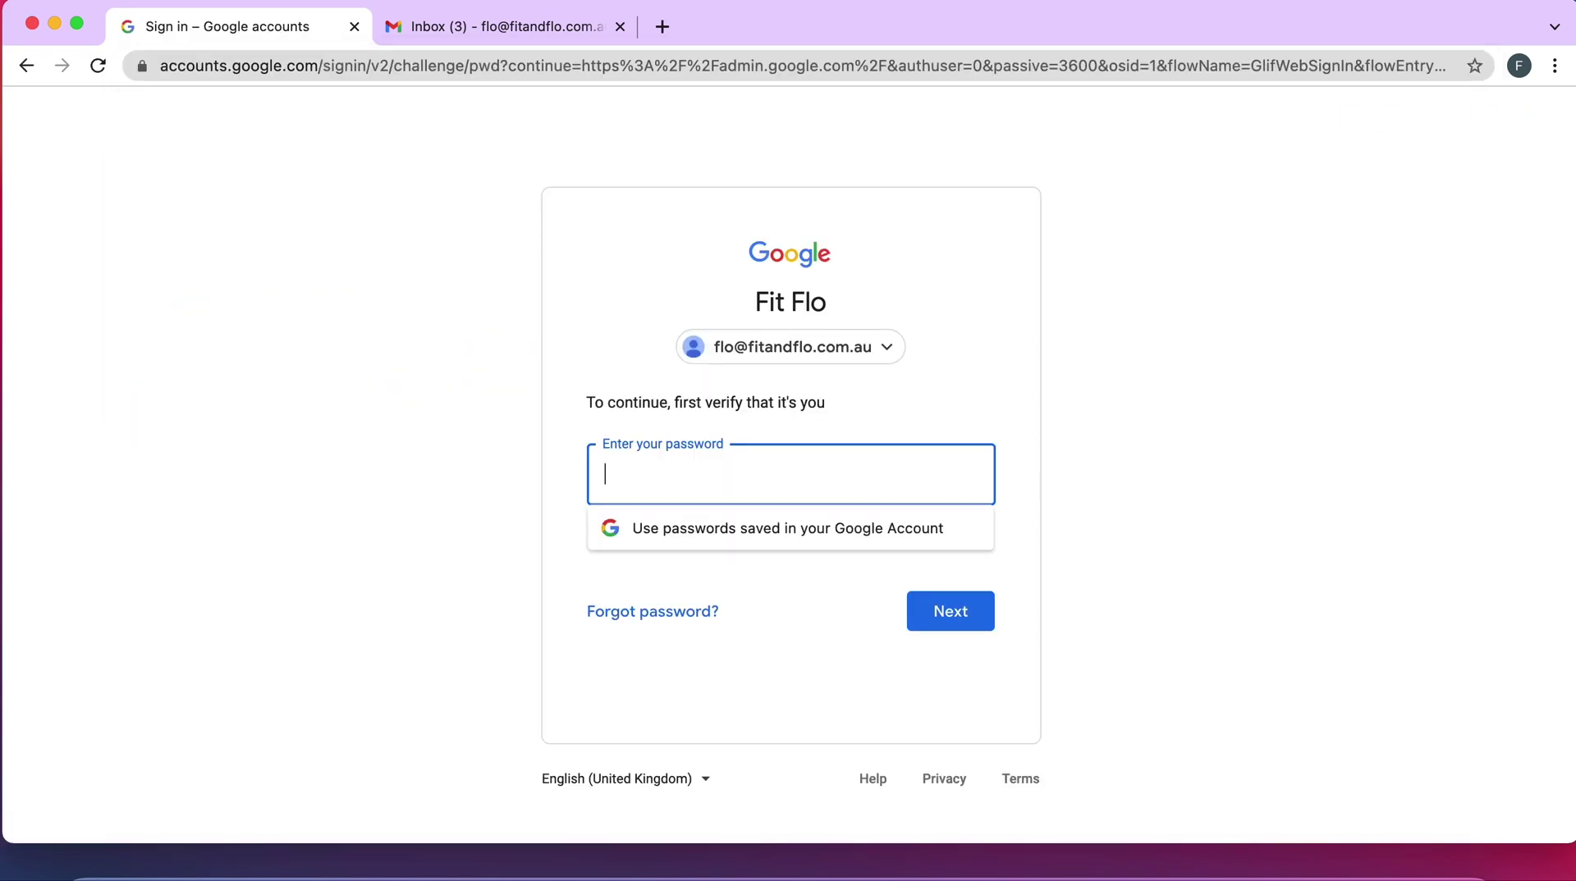
pyautogui.write('•••••••••')
pyautogui.press('Return')
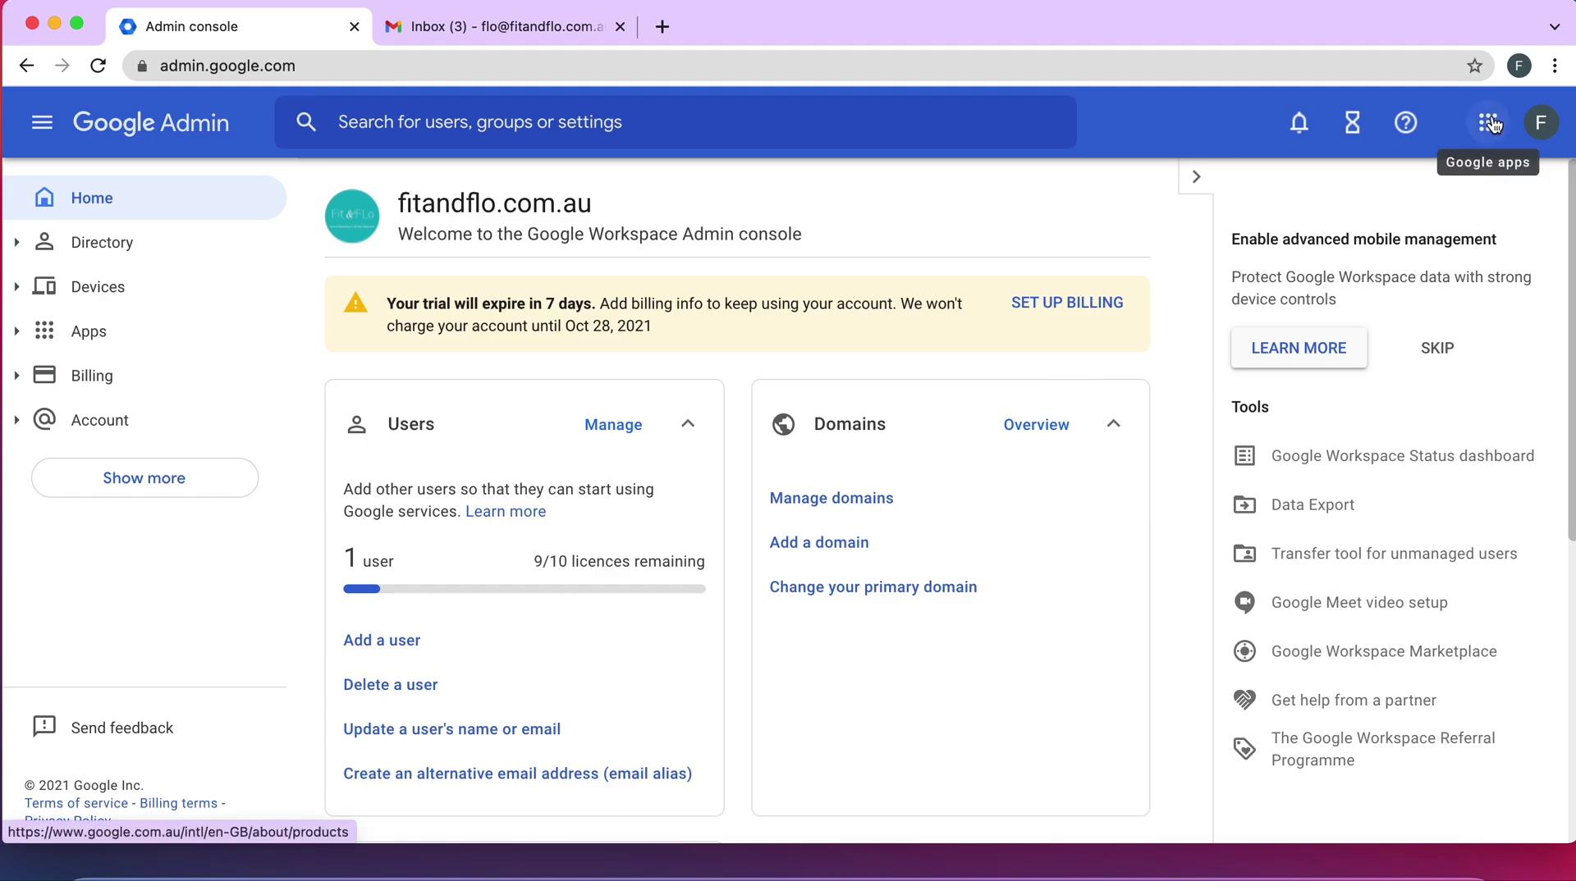
# From the Gmail tab, launch Admin from the Google apps grid in a new tab
pyautogui.click(577, 17)
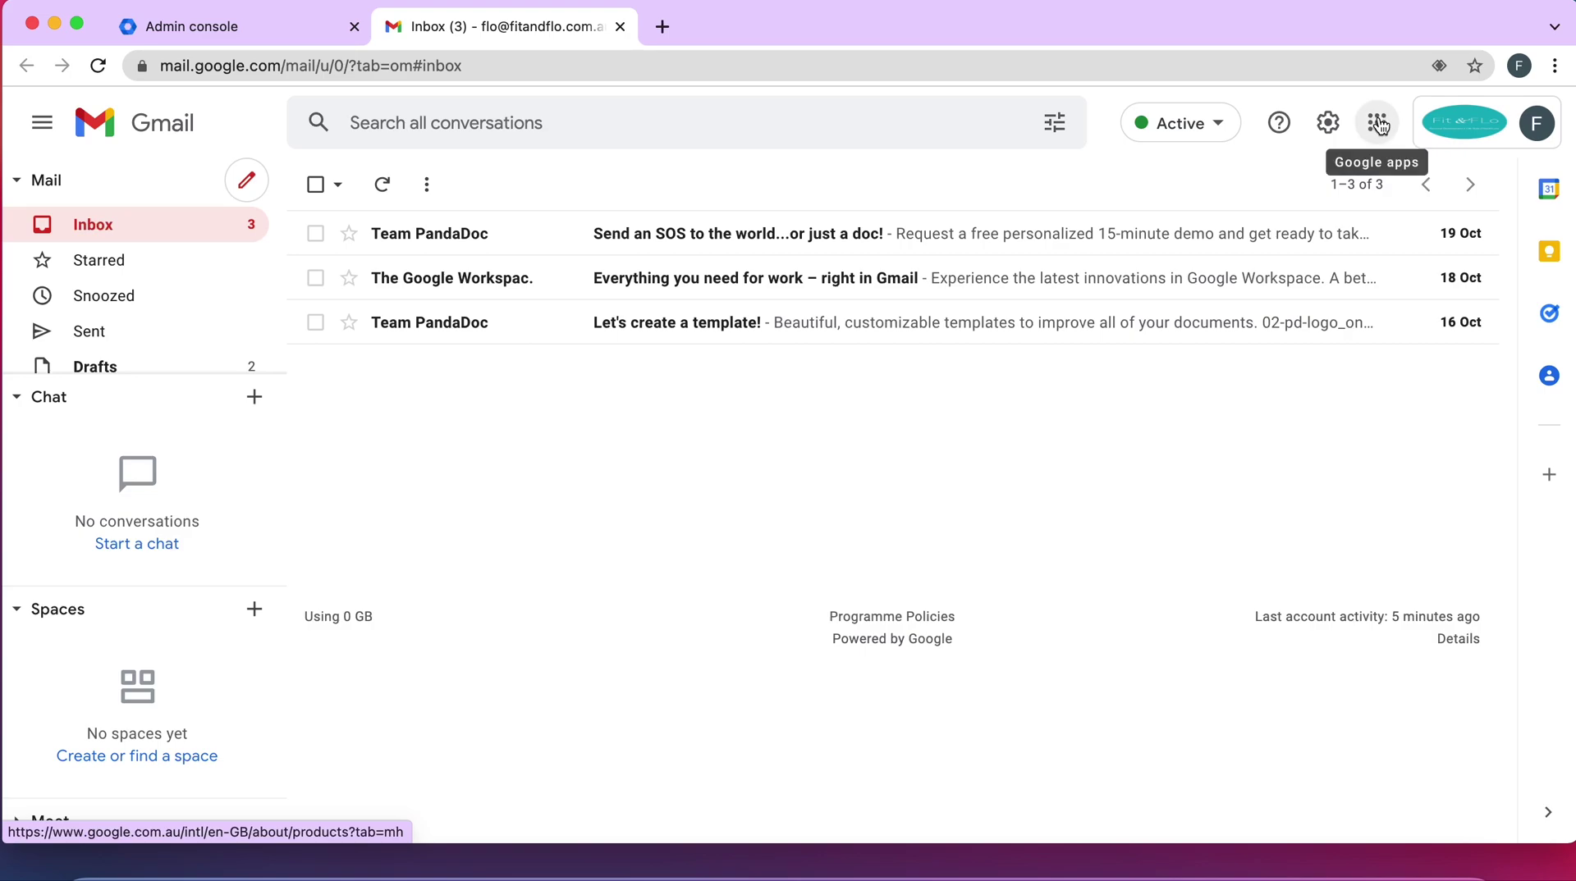
pyautogui.click(1381, 124)
pyautogui.click(1381, 125)
pyautogui.scroll(-5, 1362, 456)
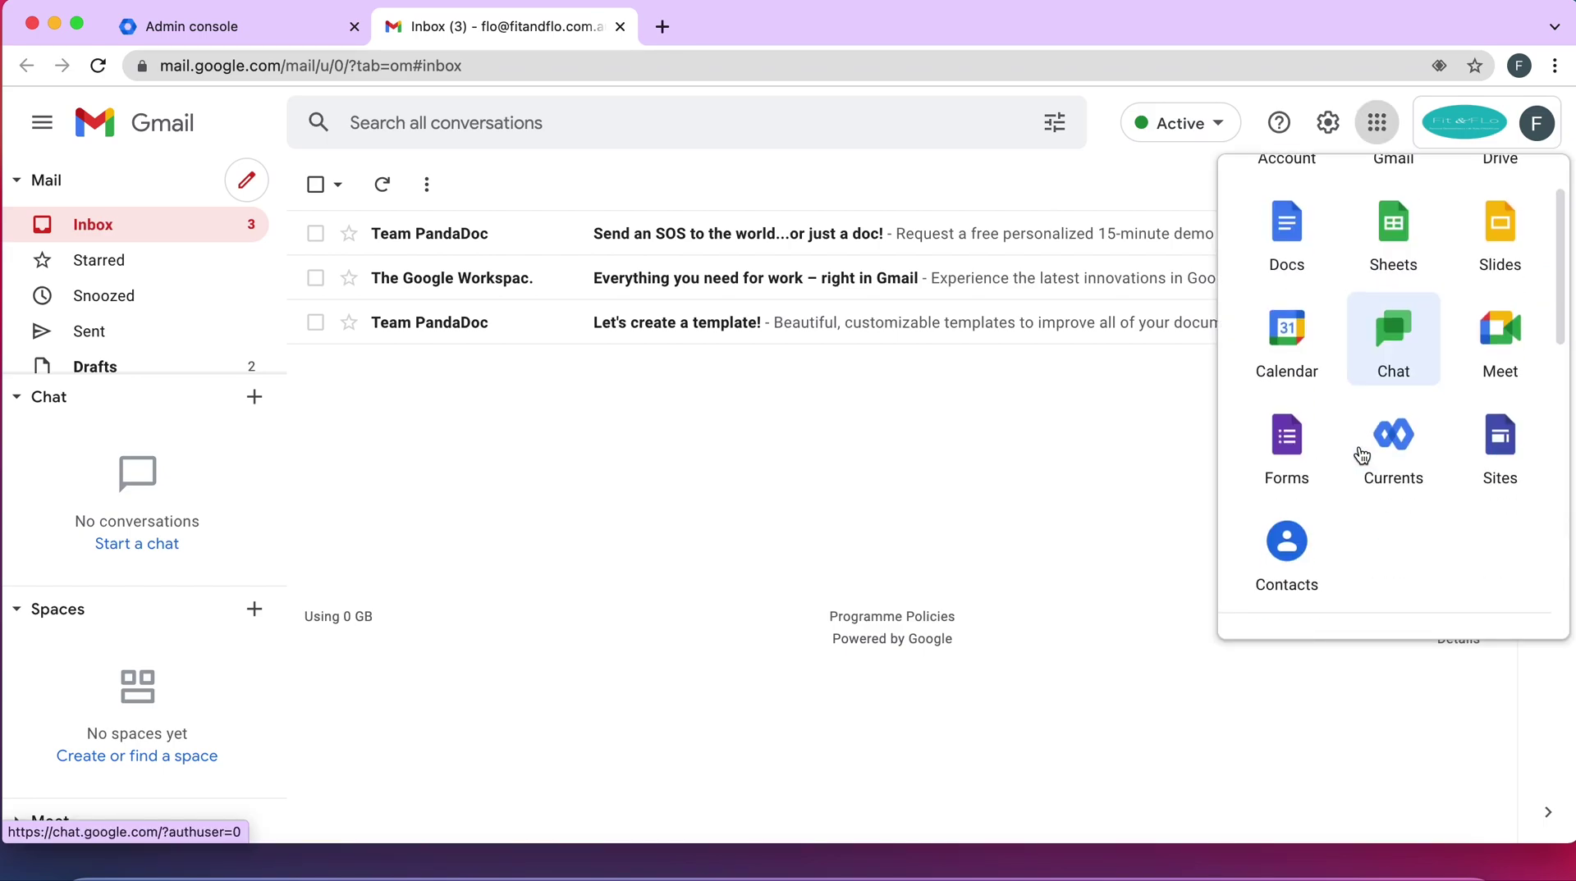
pyautogui.scroll(-3, 1359, 453)
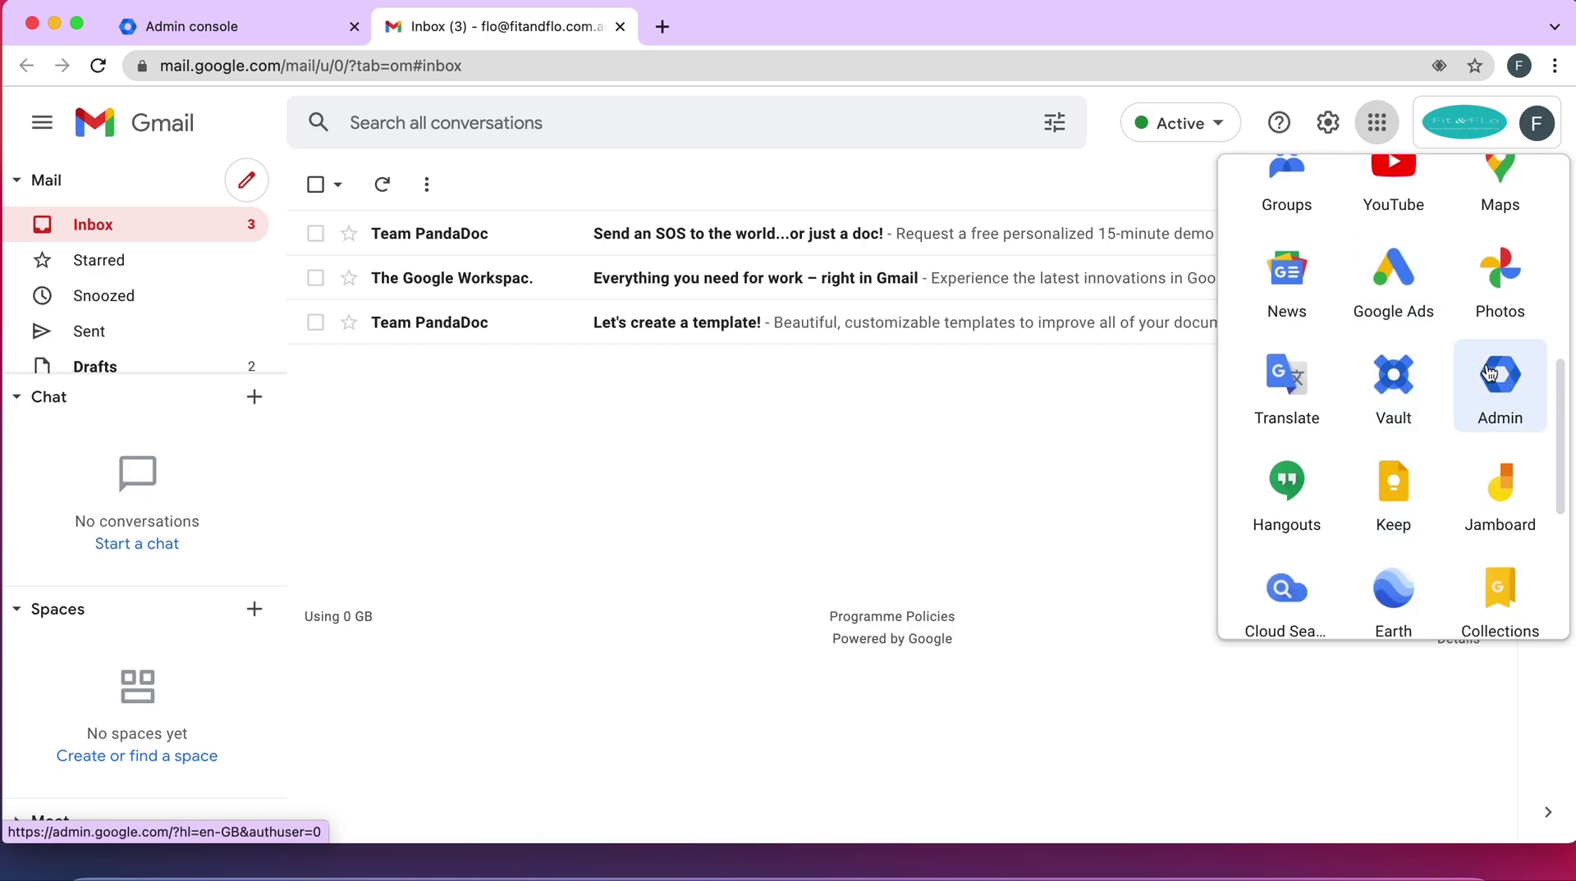
pyautogui.click(1502, 420)
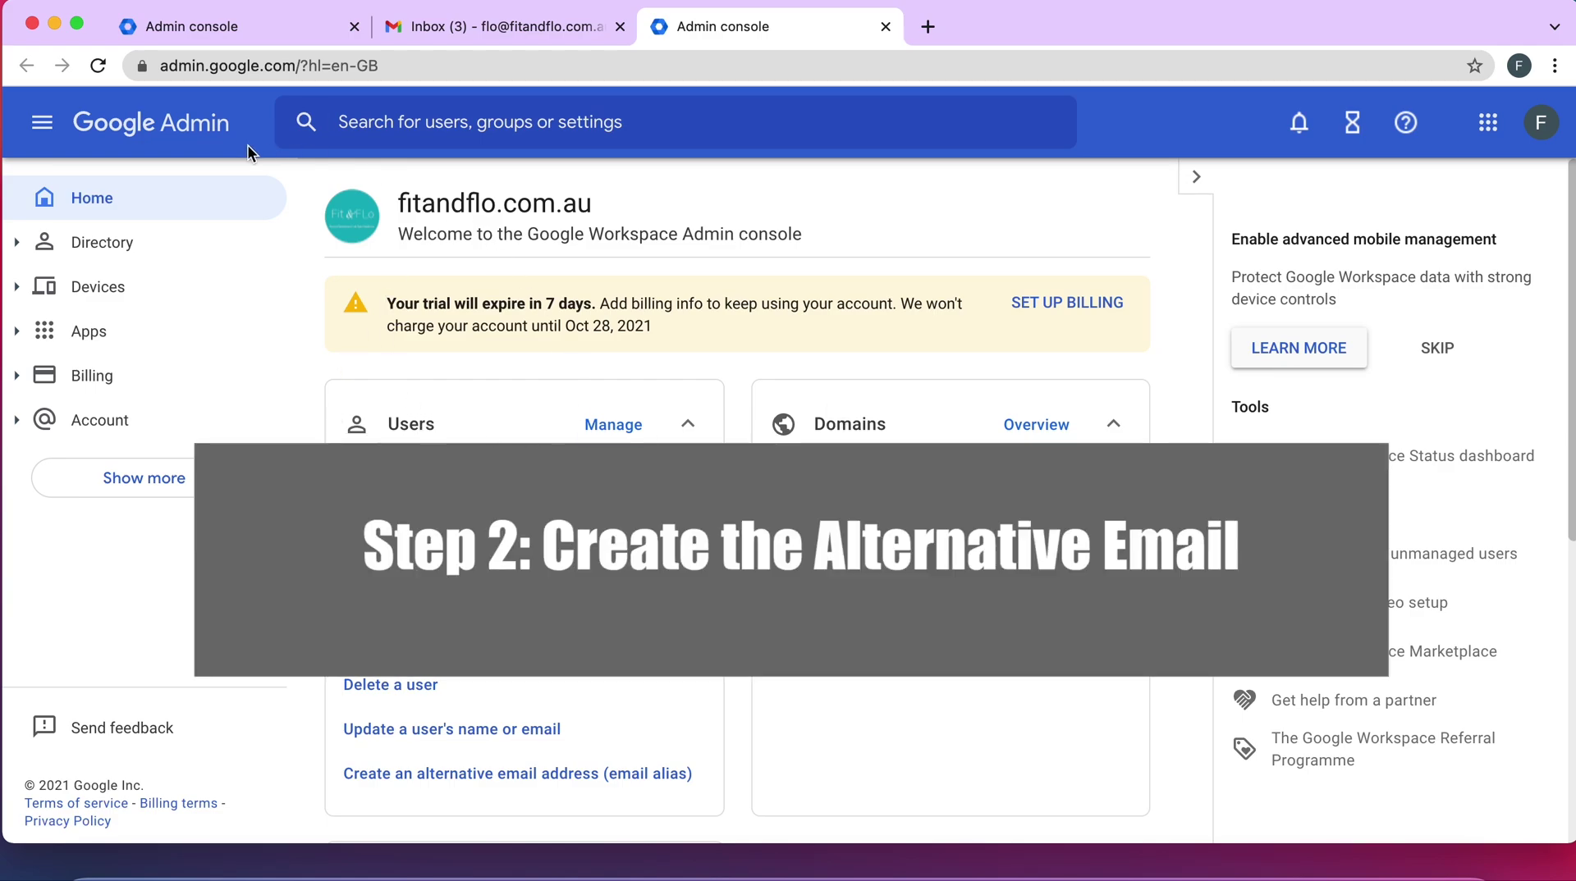
# Go to Directory > Users to list the single user account
pyautogui.click(107, 242)
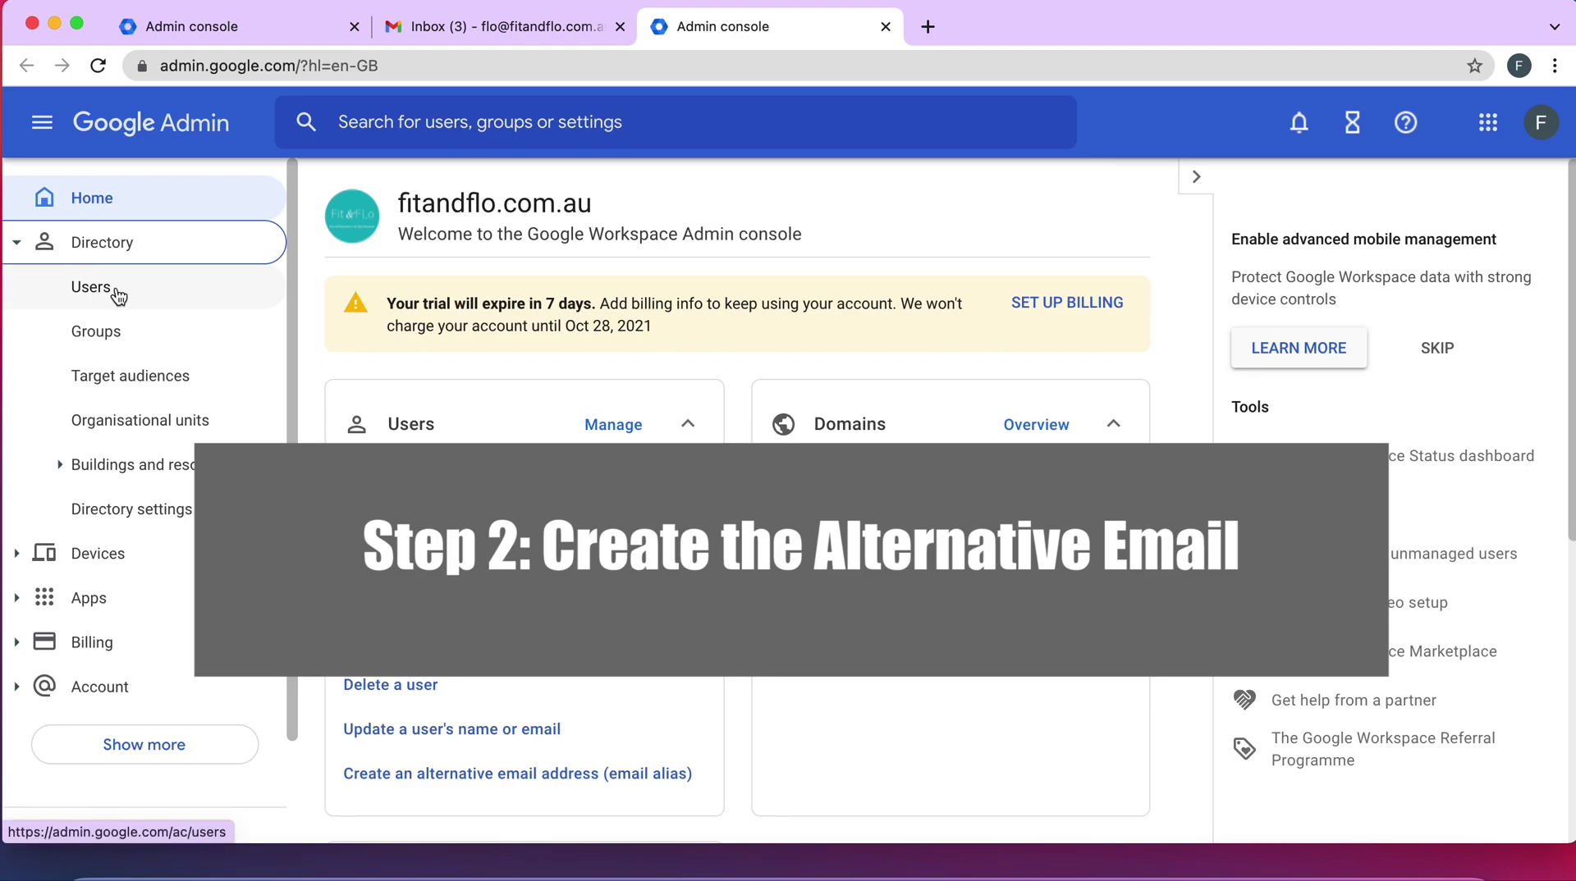
pyautogui.click(115, 289)
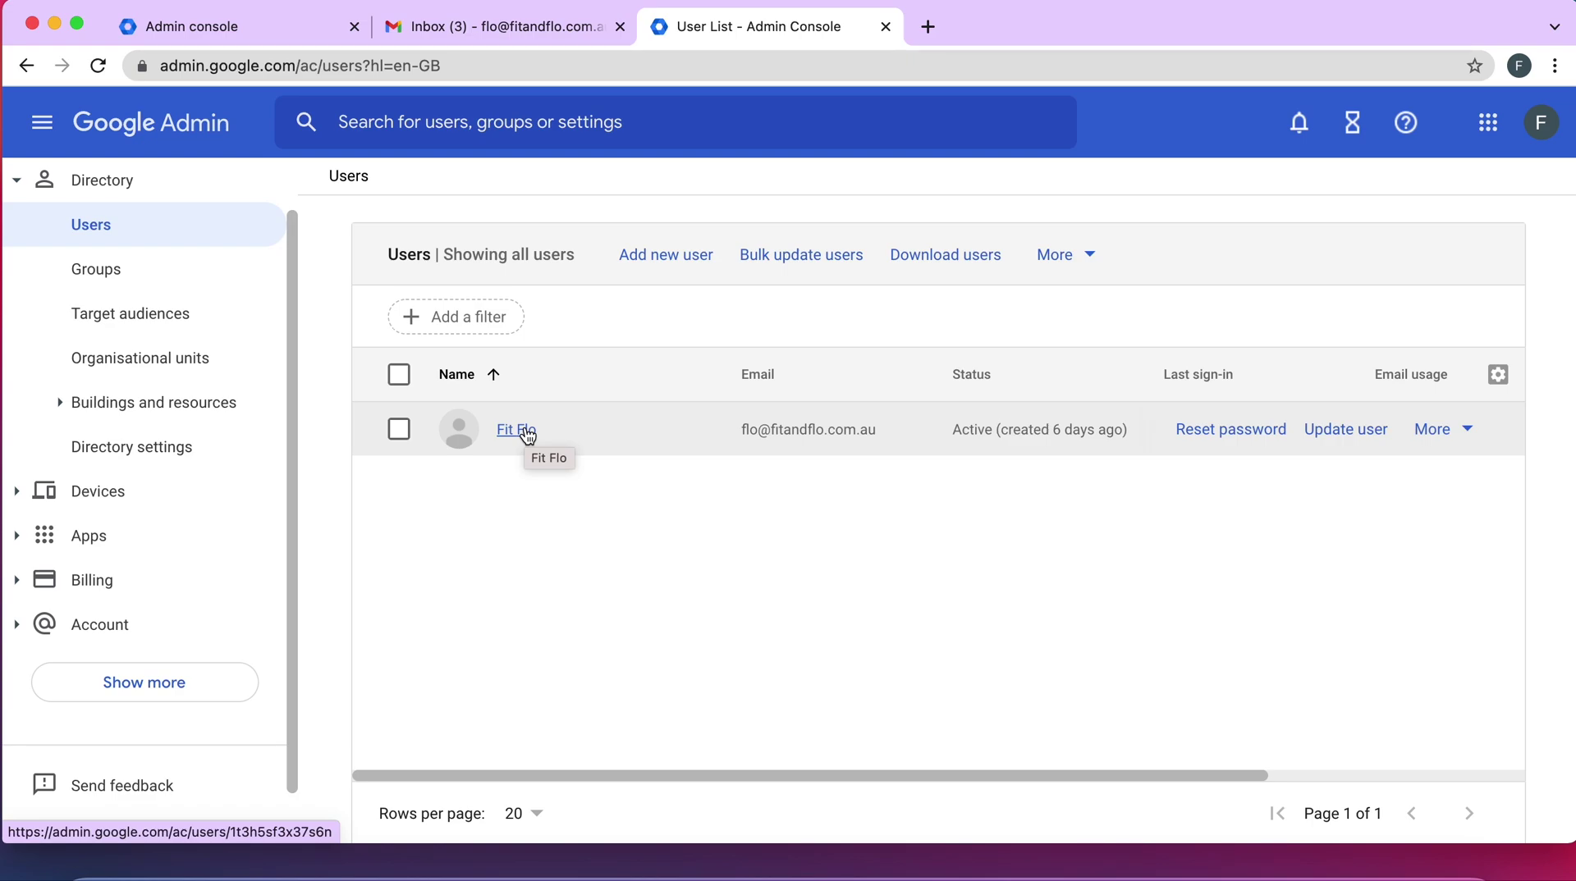
# Open the user's details and scroll to Alternative email addresses under User information
pyautogui.click(528, 434)
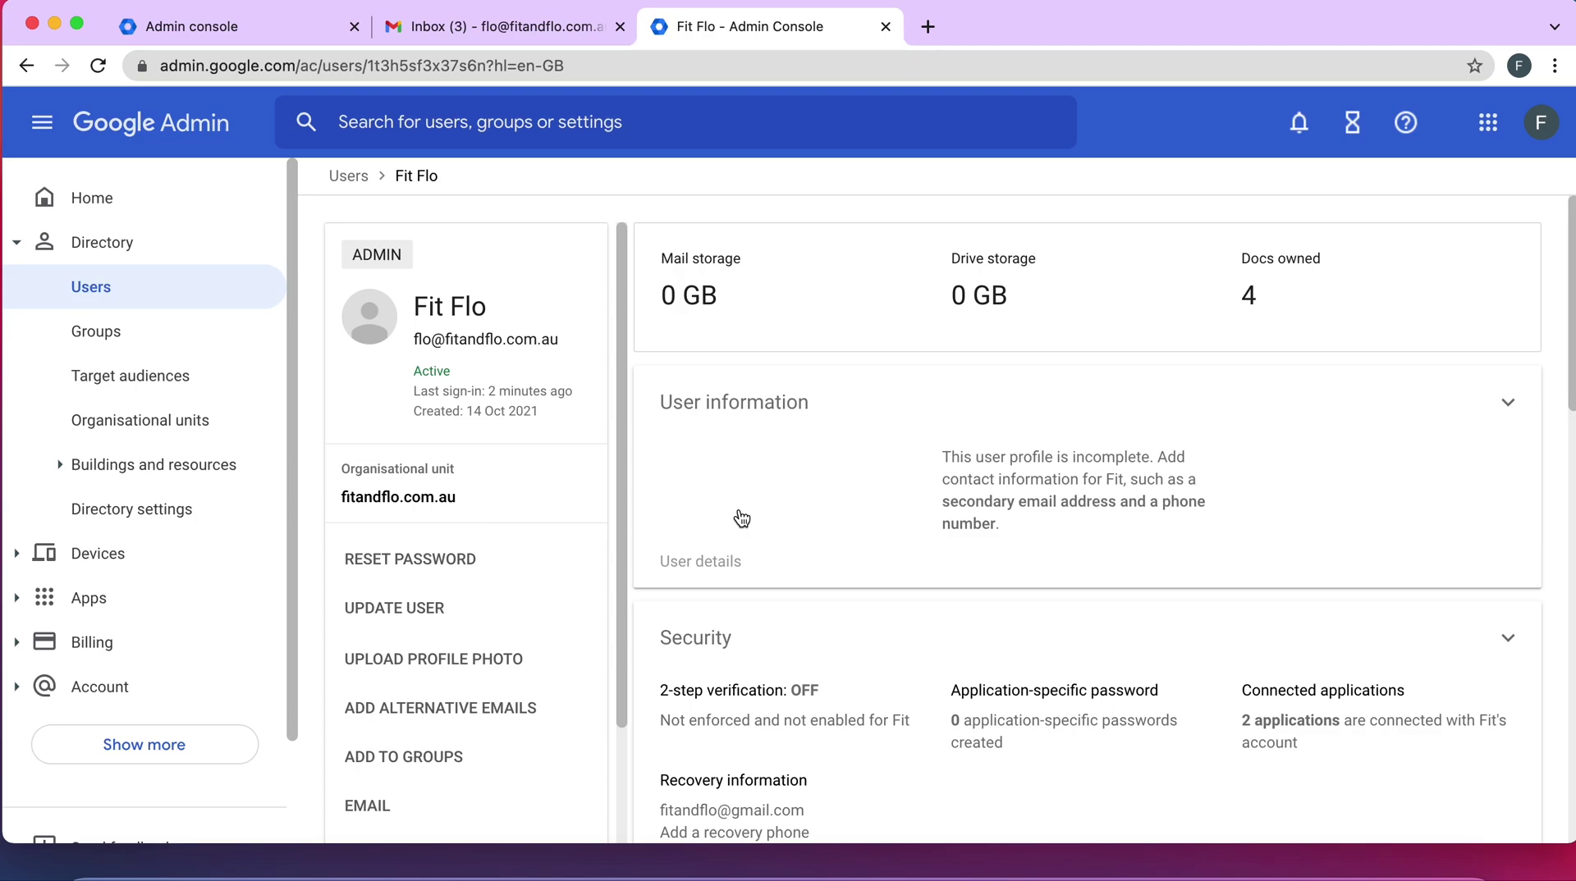
pyautogui.scroll(-1, 820, 485)
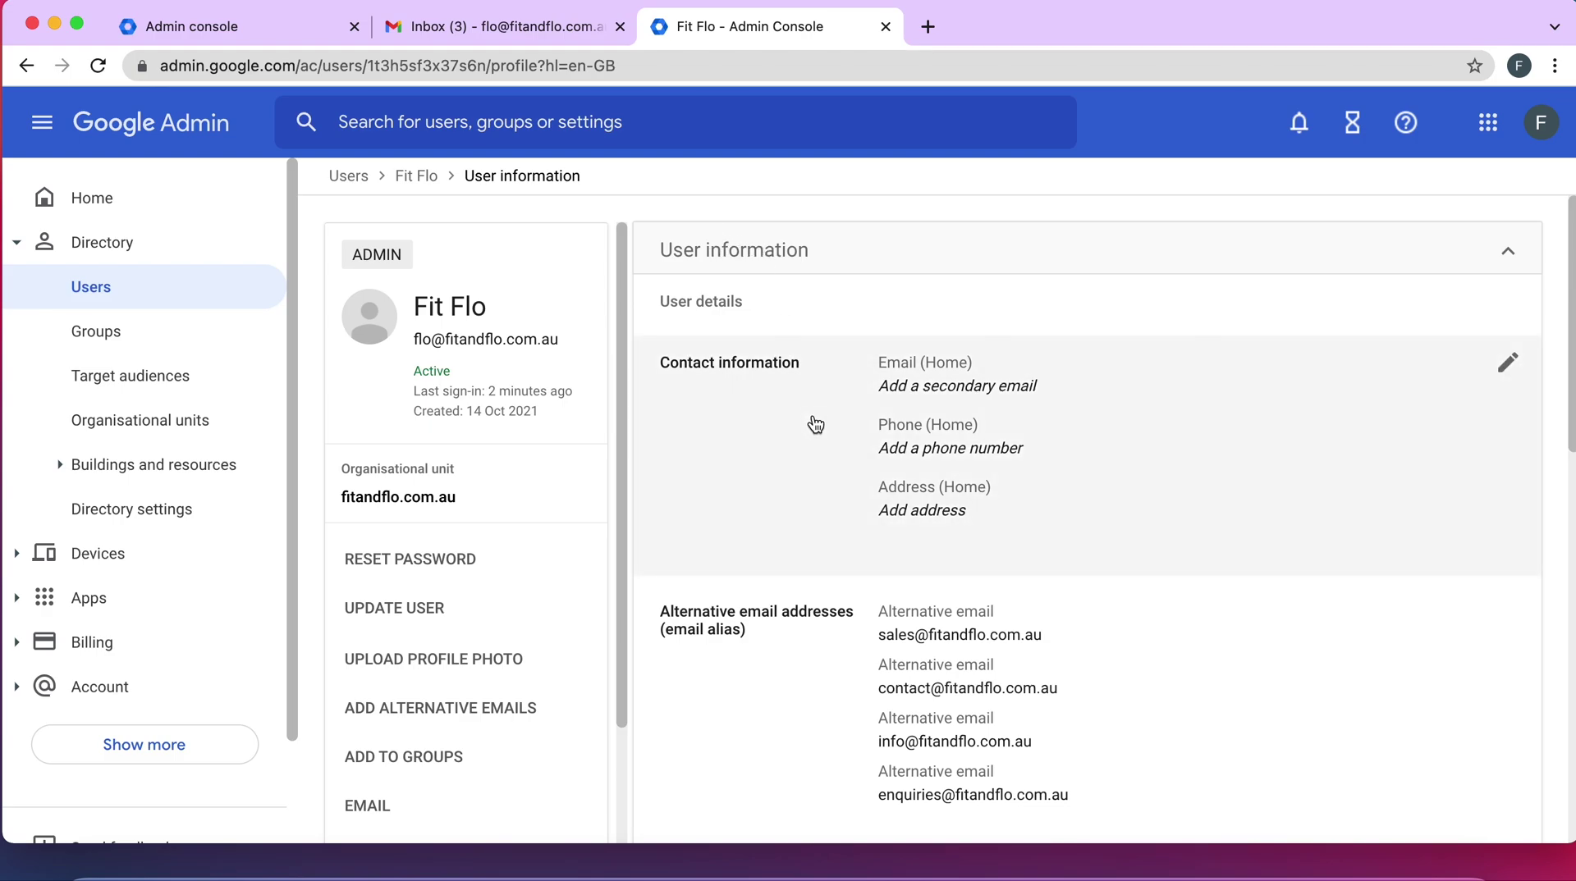
pyautogui.scroll(-2, 815, 425)
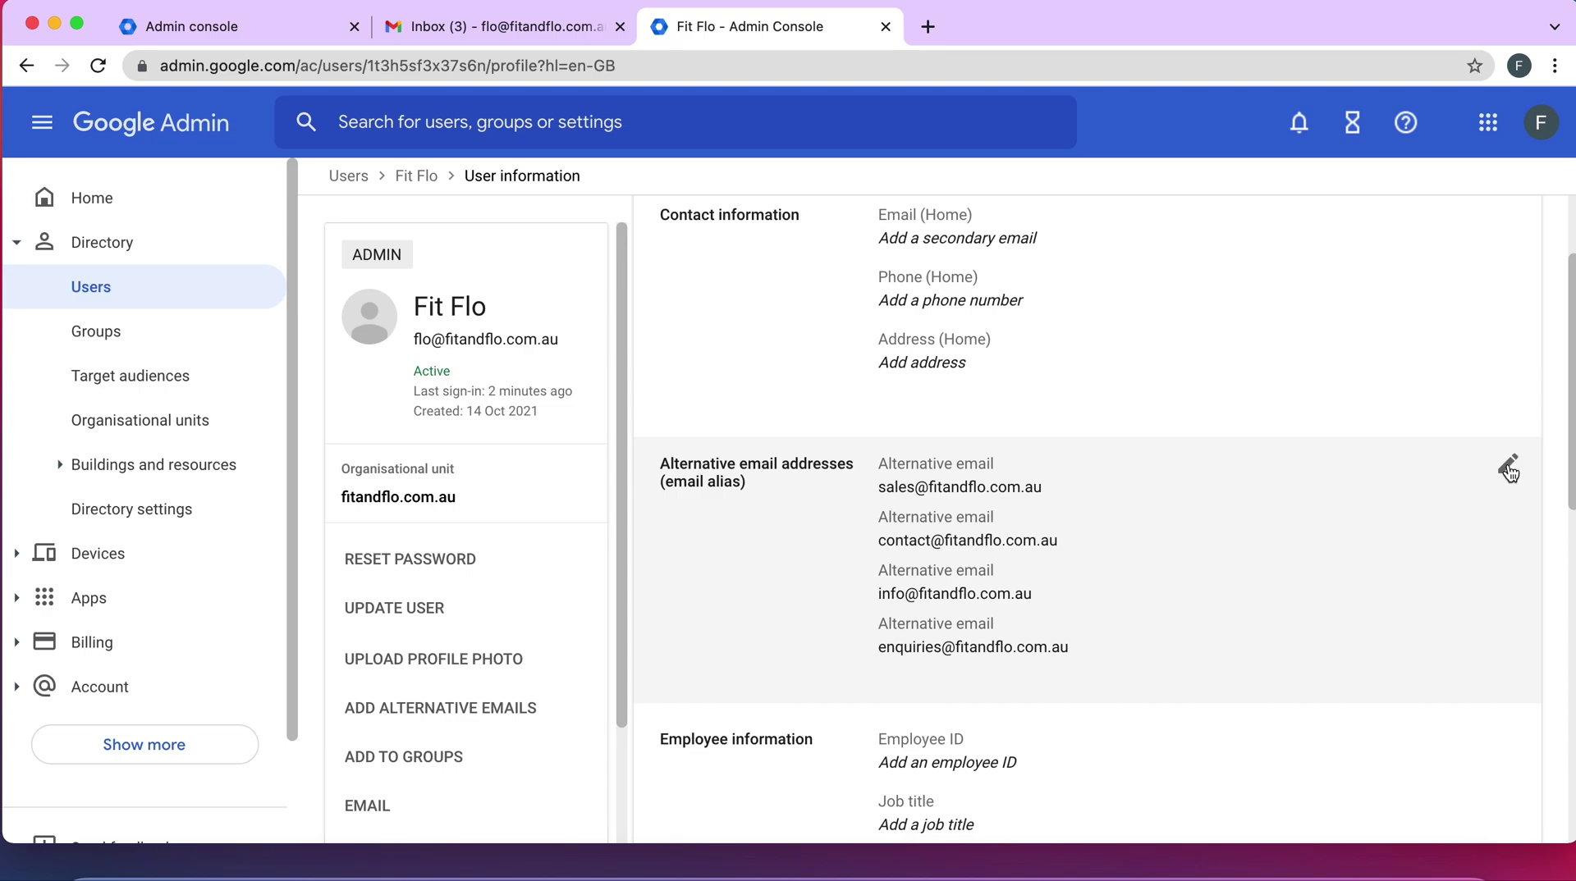
# Edit the alternative emails, showing sales, contact, info, enquiries and a new empty field
pyautogui.click(1509, 465)
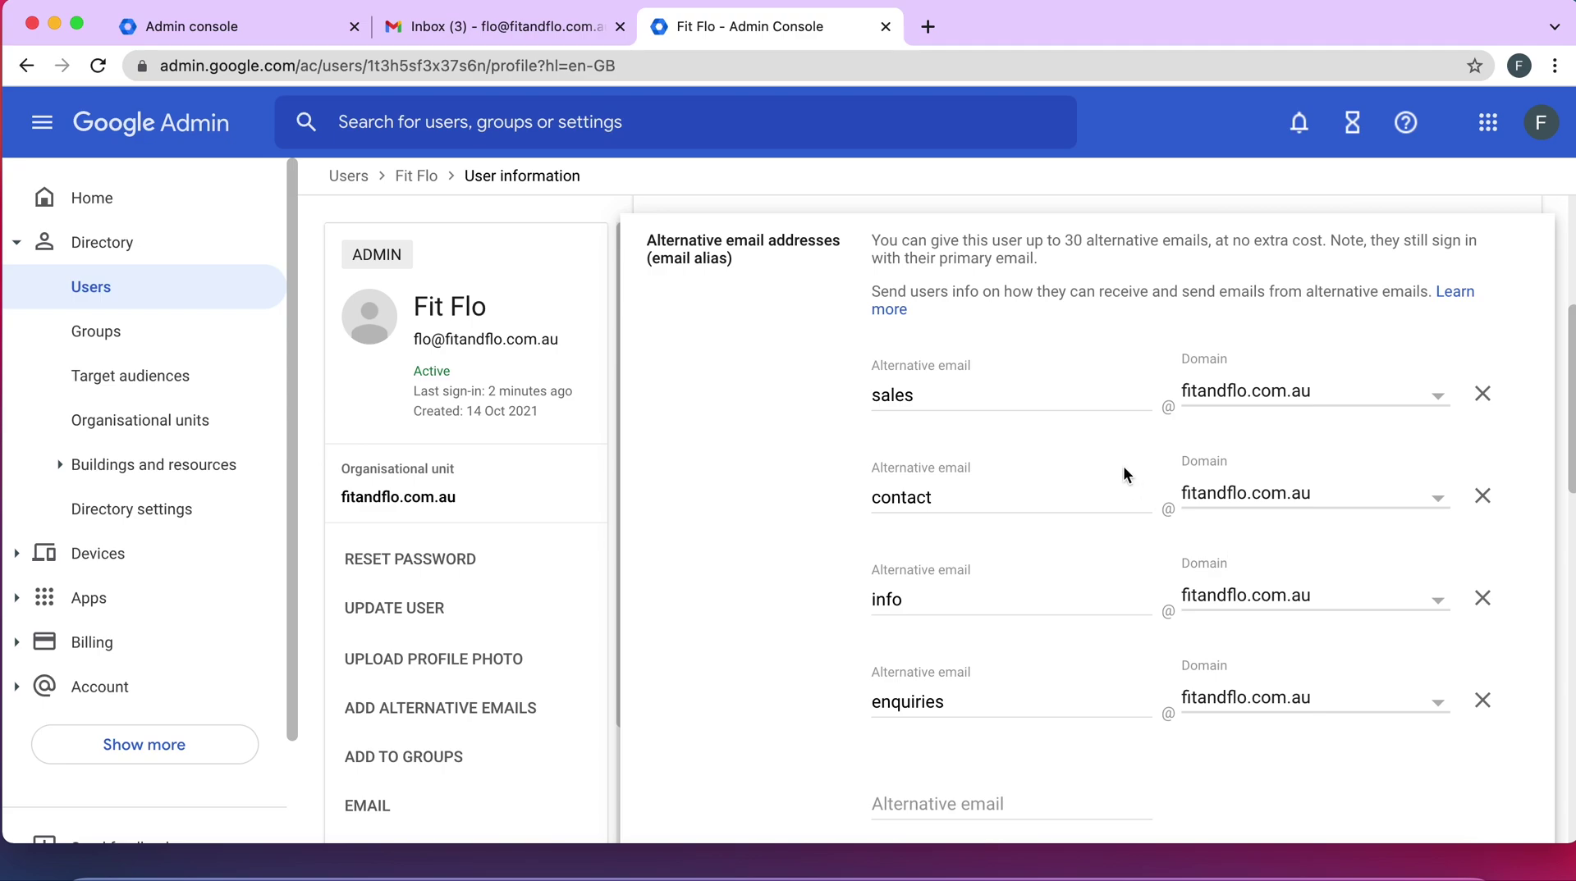
pyautogui.scroll(-2, 1008, 527)
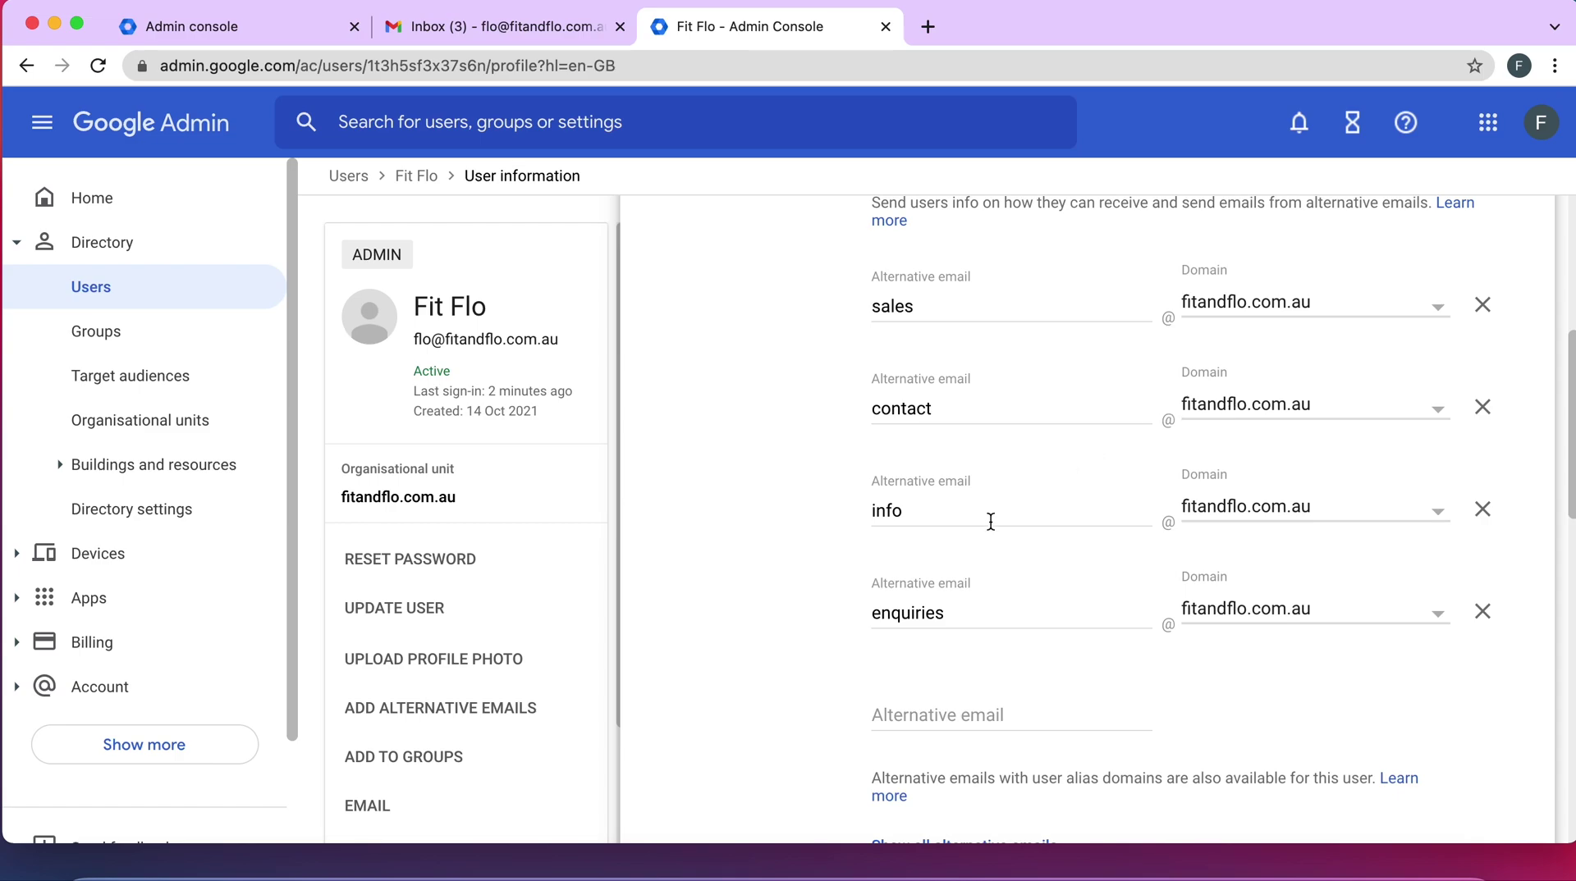
pyautogui.scroll(-2, 991, 521)
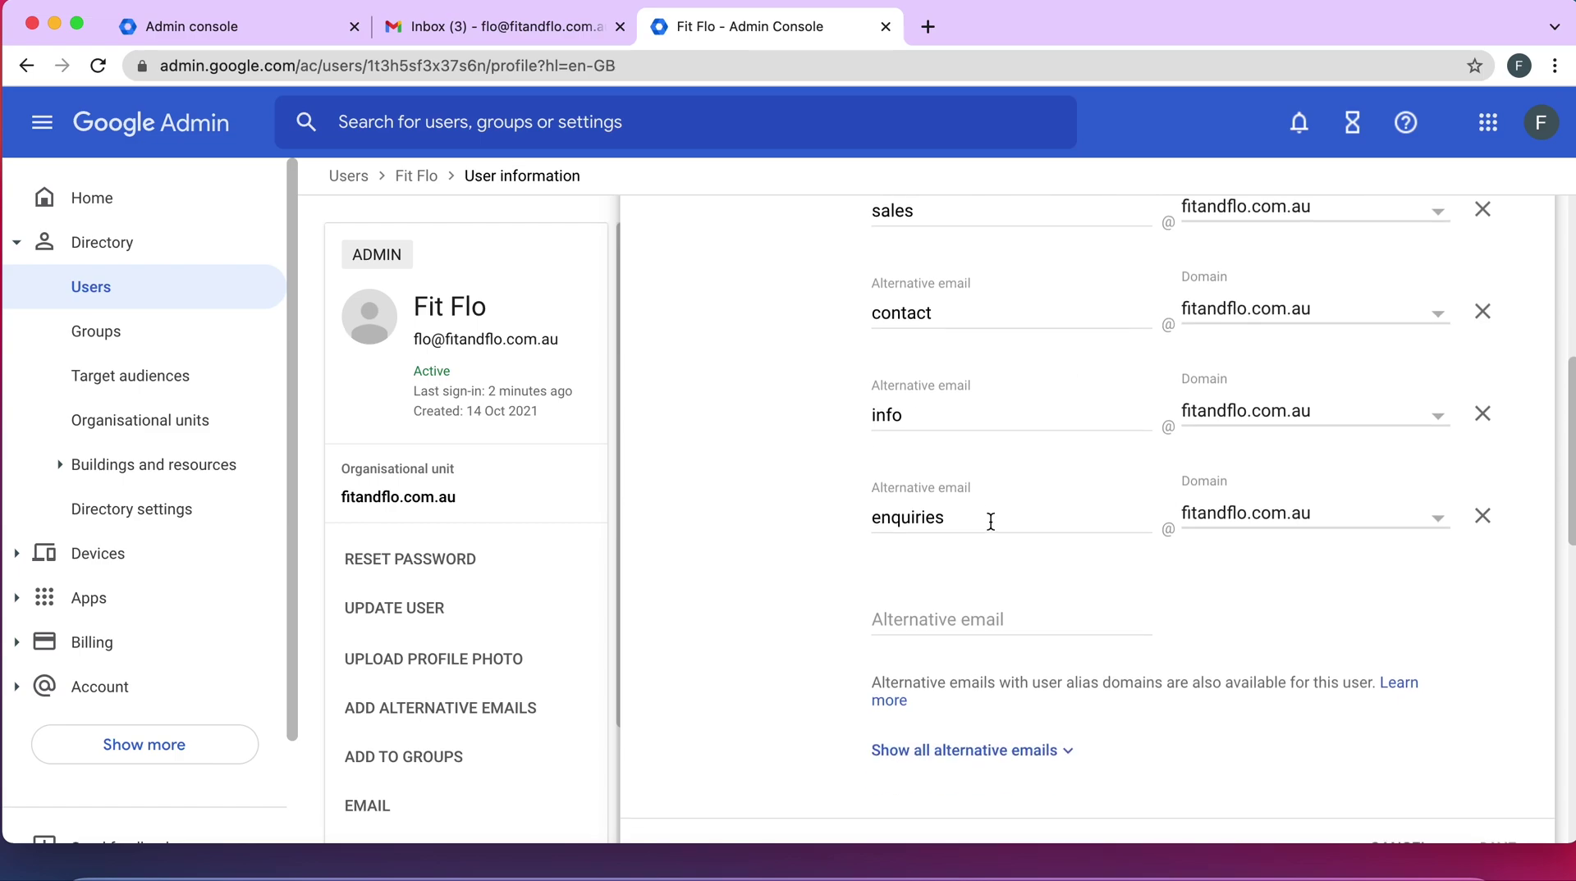
pyautogui.click(903, 614)
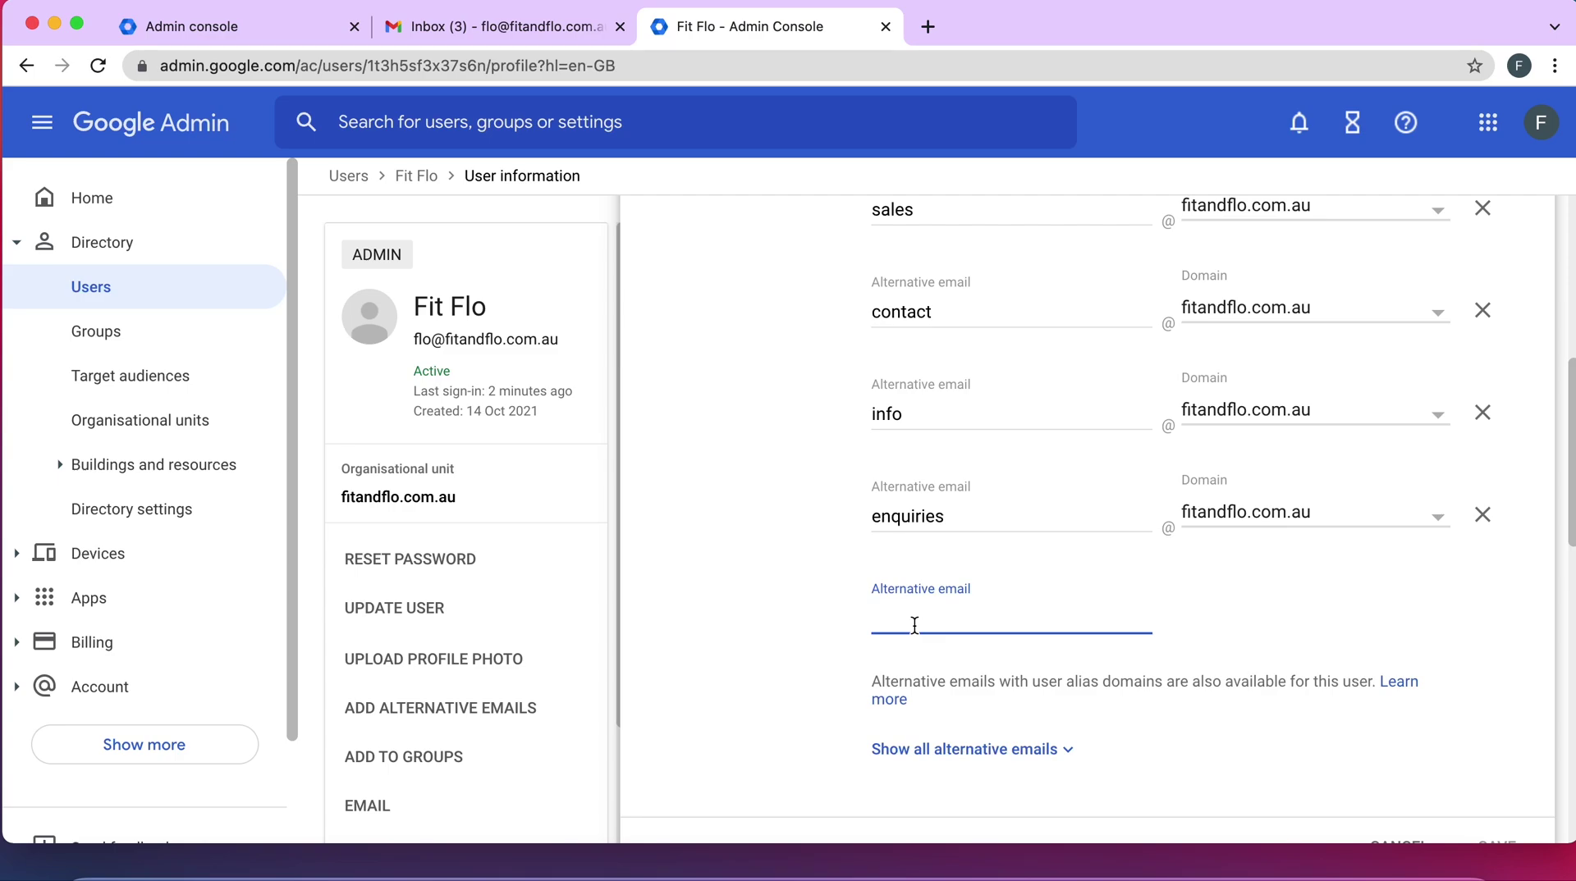
pyautogui.scroll(1, 914, 625)
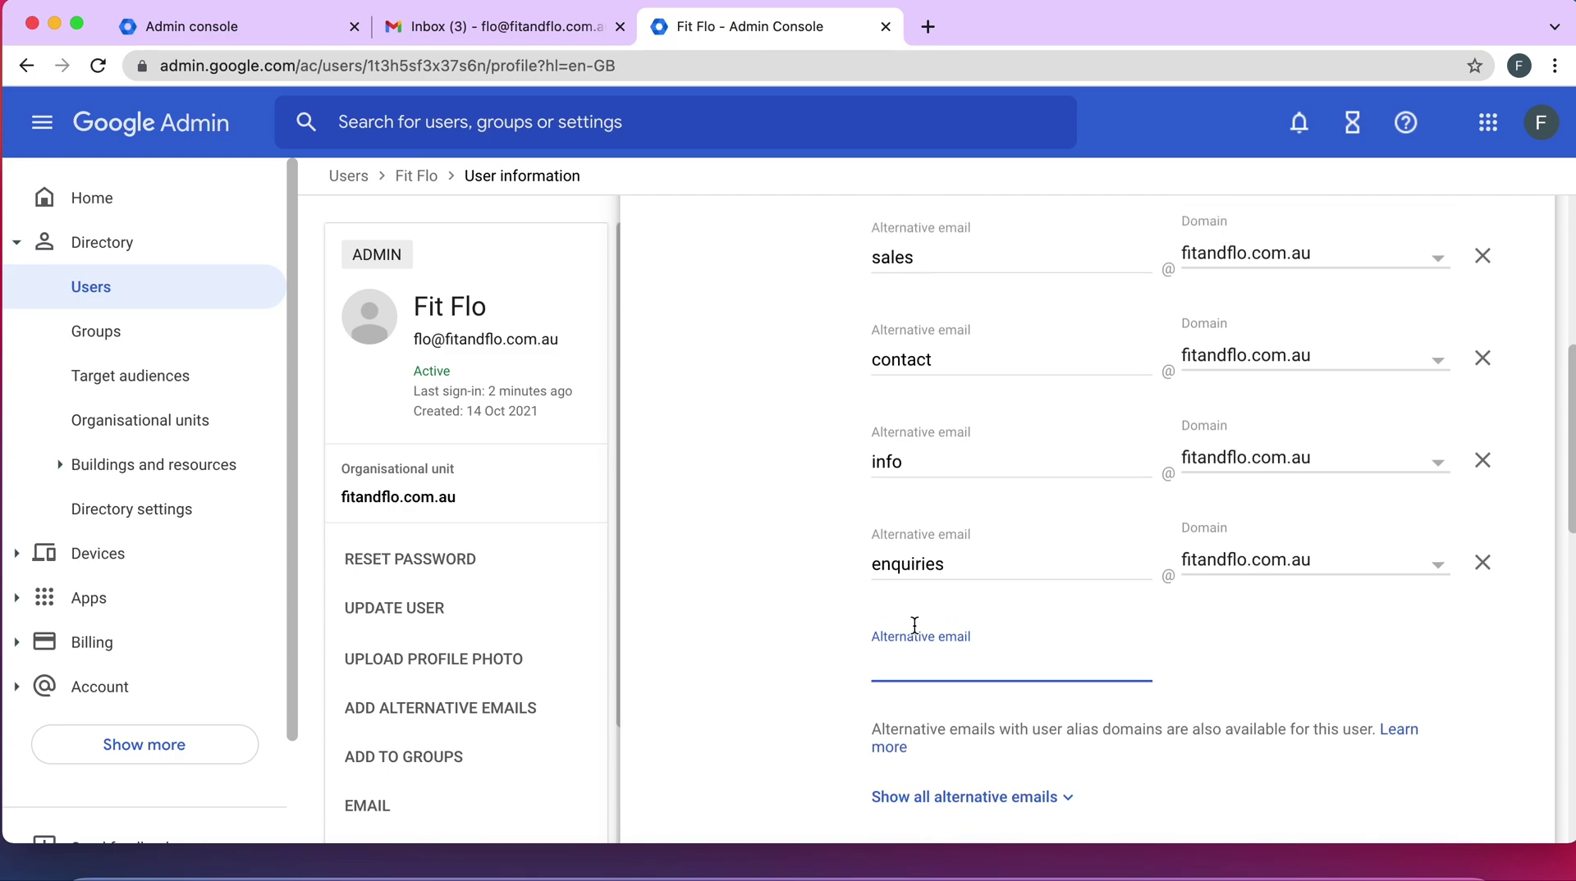
pyautogui.scroll(1, 914, 625)
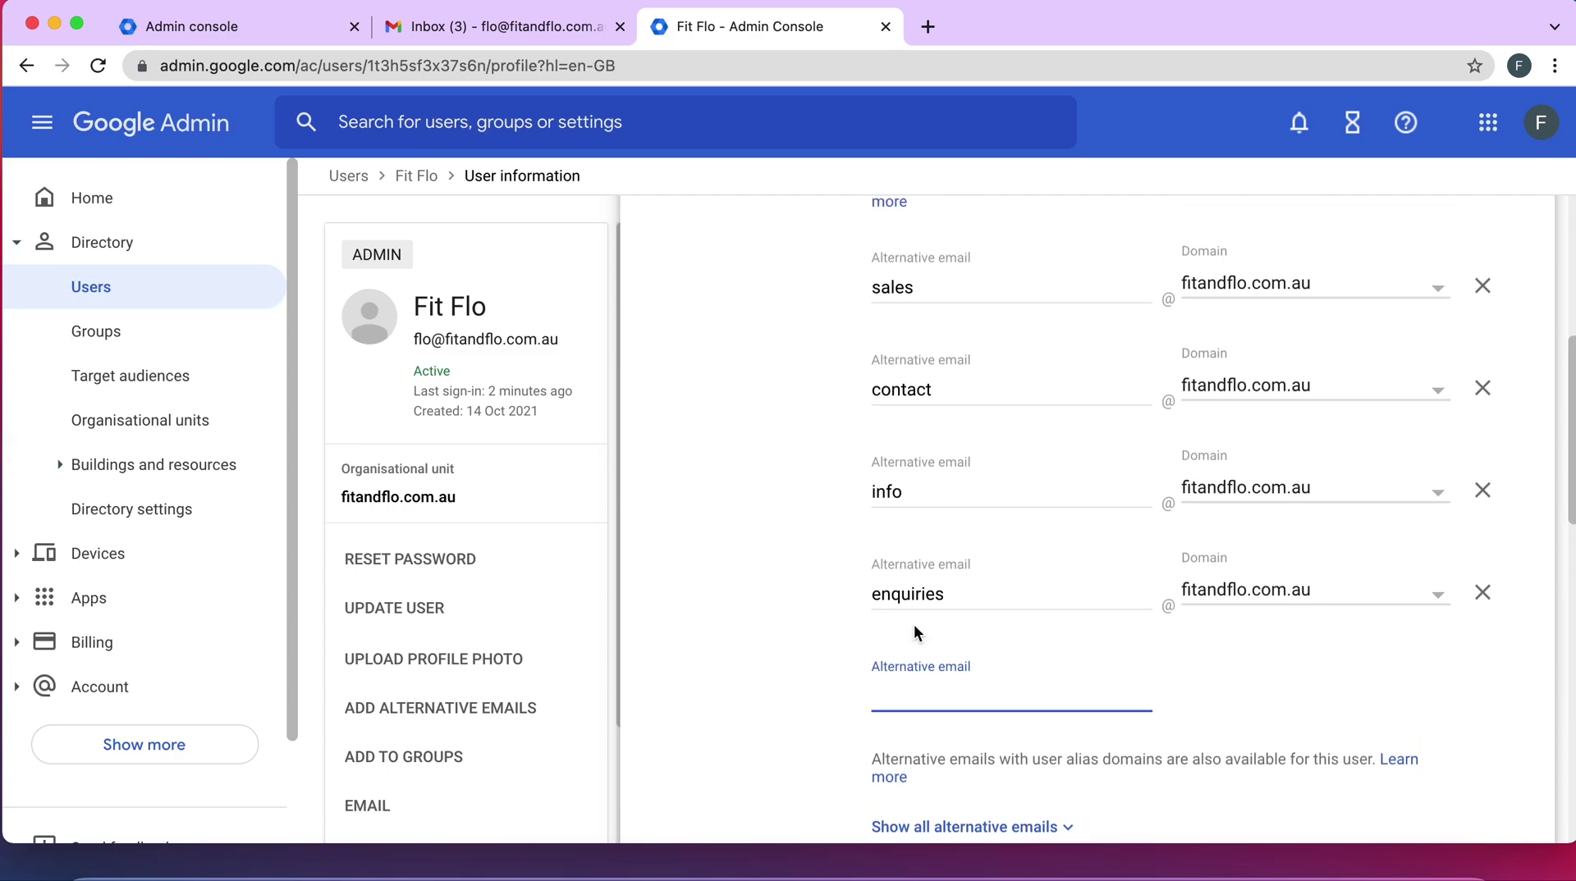
pyautogui.scroll(1, 913, 624)
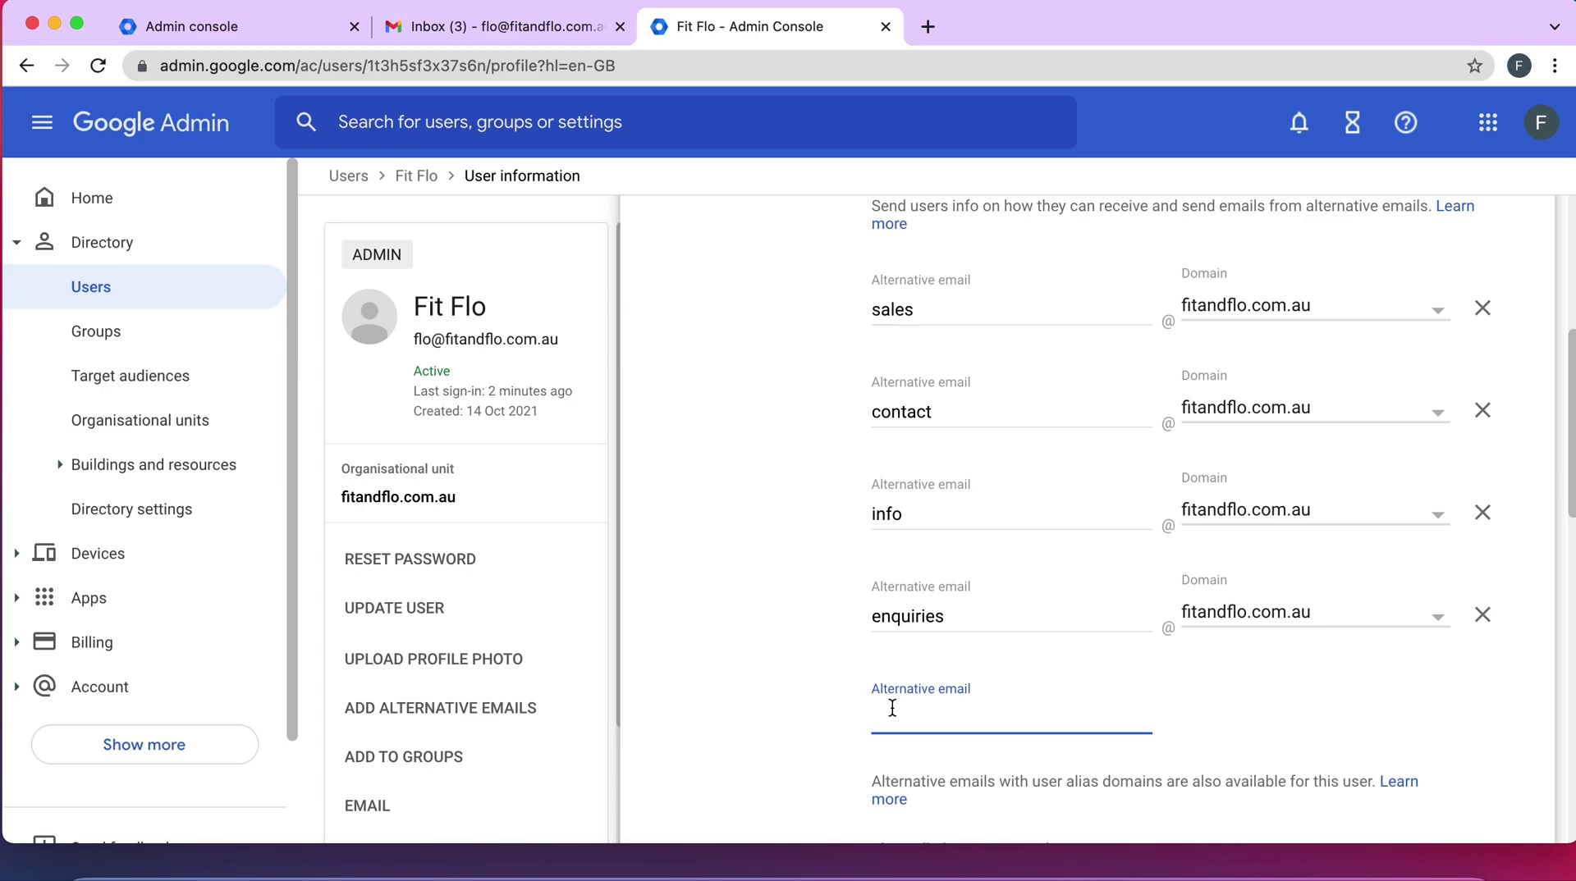
pyautogui.write('admin')
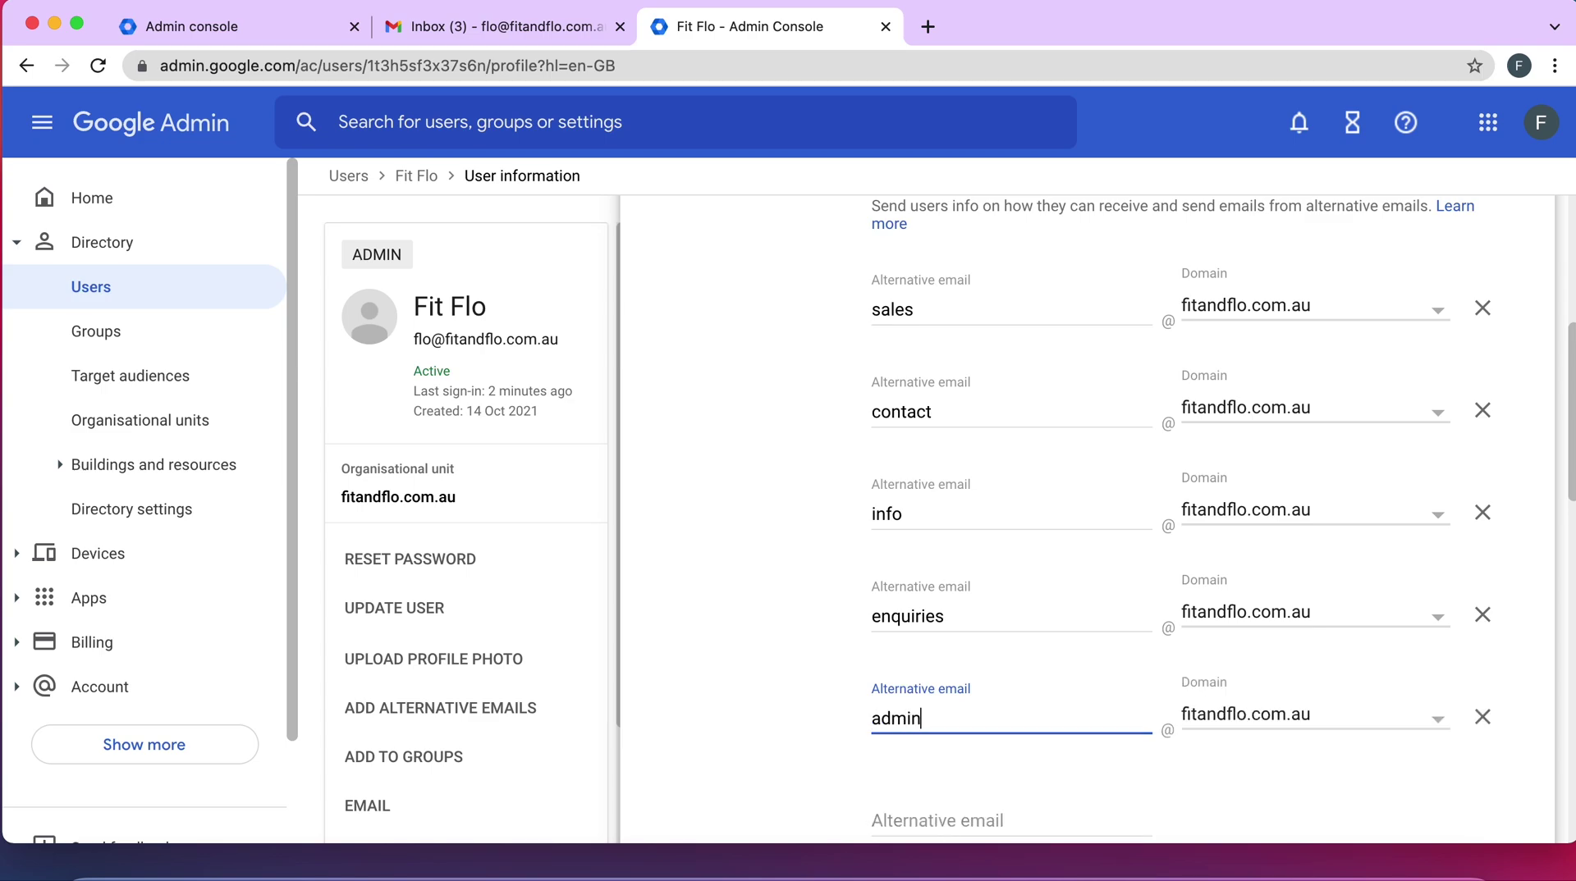
pyautogui.scroll(-3, 1088, 648)
pyautogui.click(934, 605)
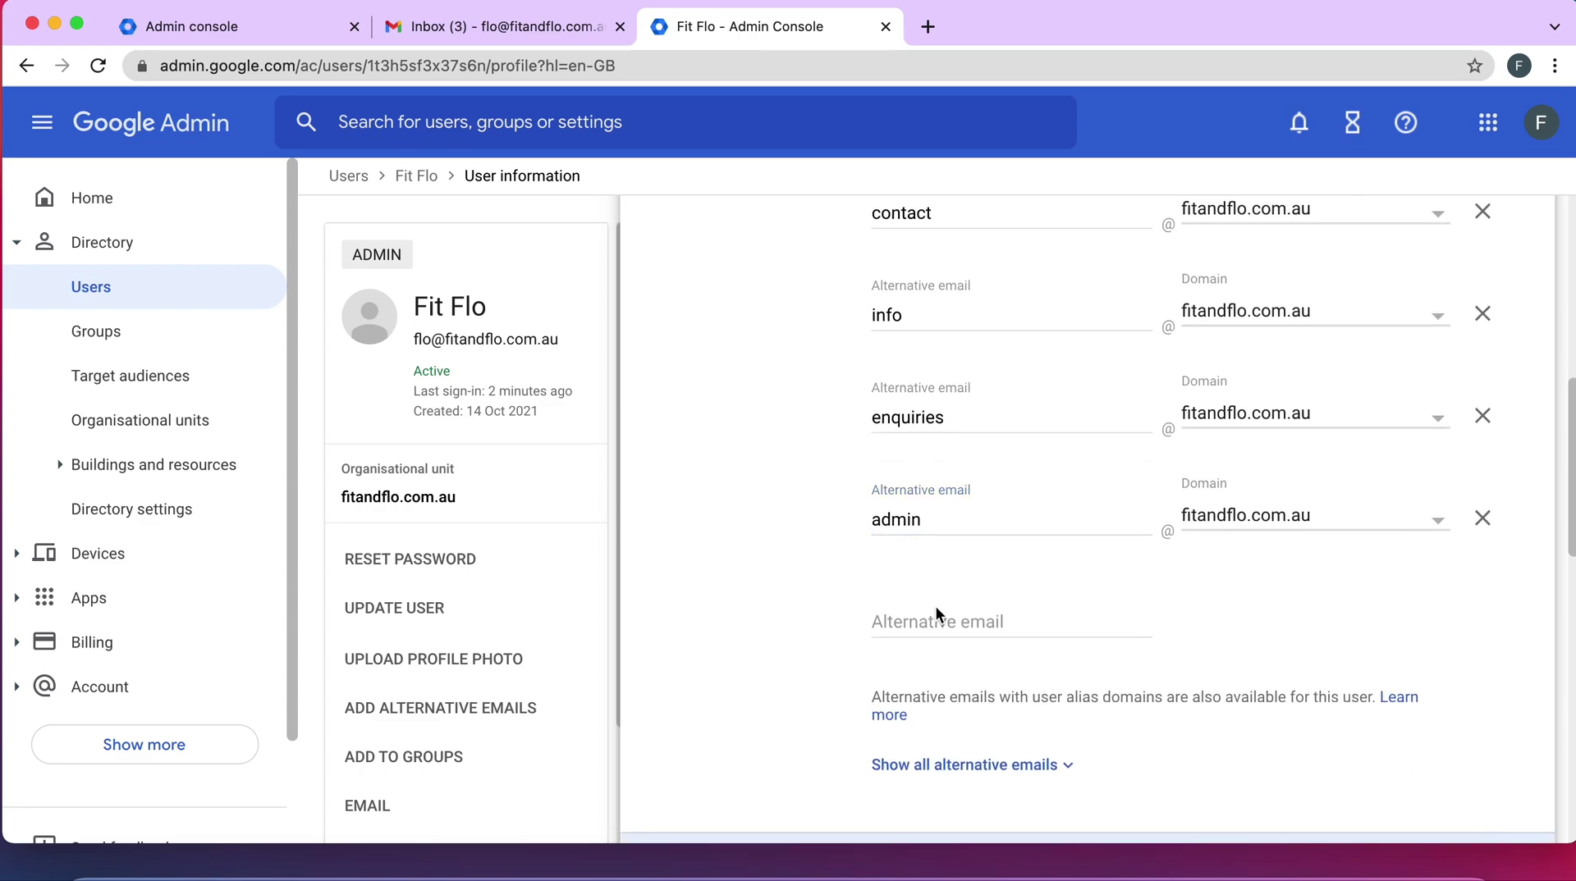
pyautogui.click(927, 623)
pyautogui.write('support')
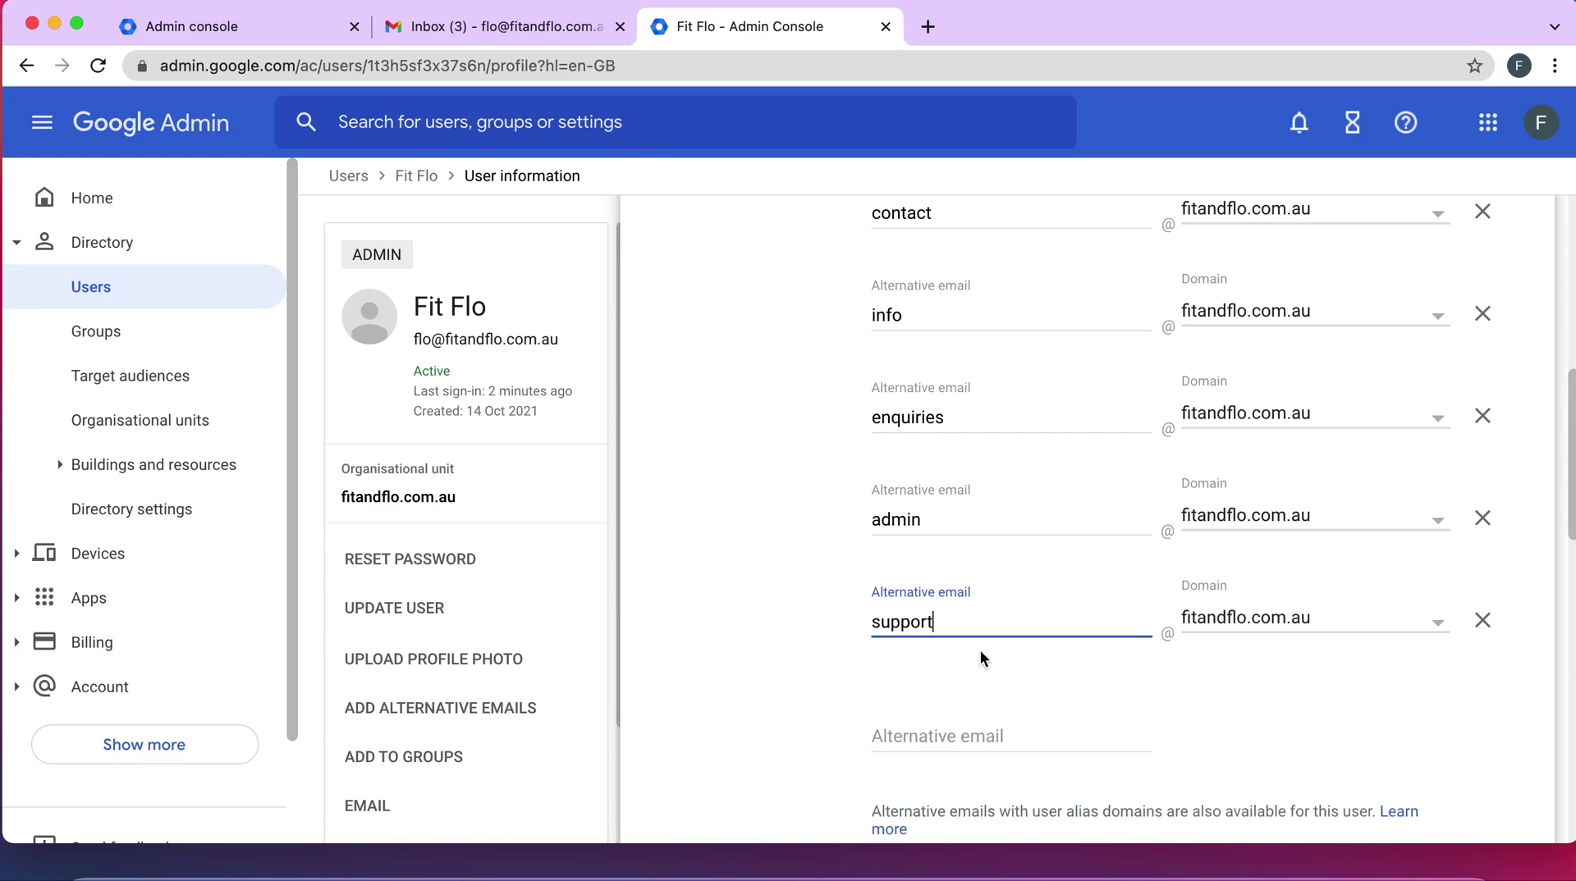
pyautogui.scroll(-3, 980, 650)
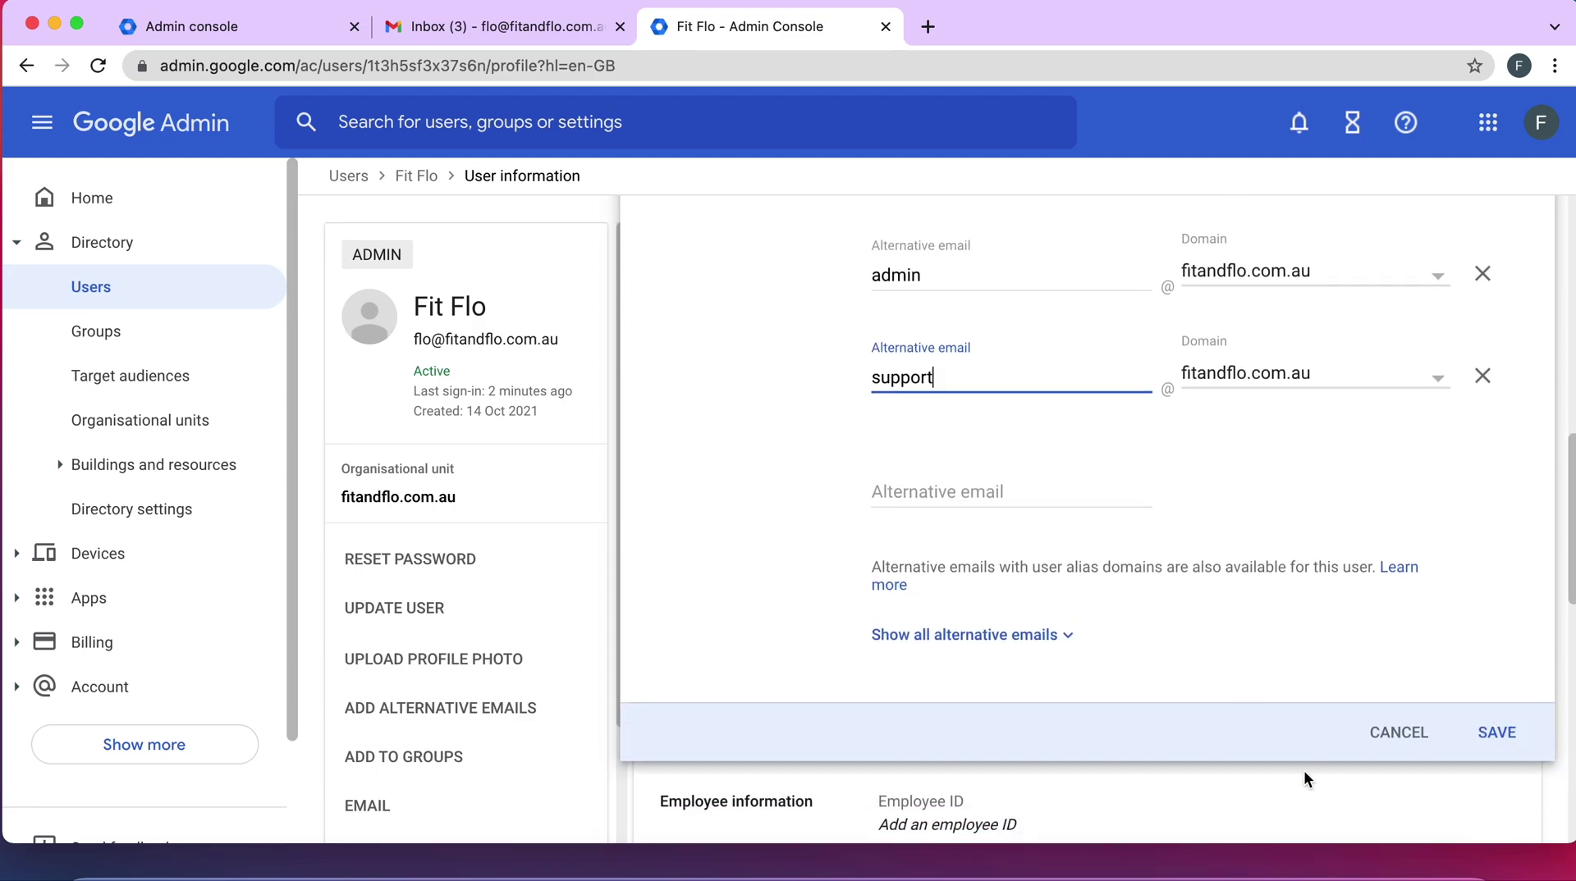
pyautogui.click(1510, 735)
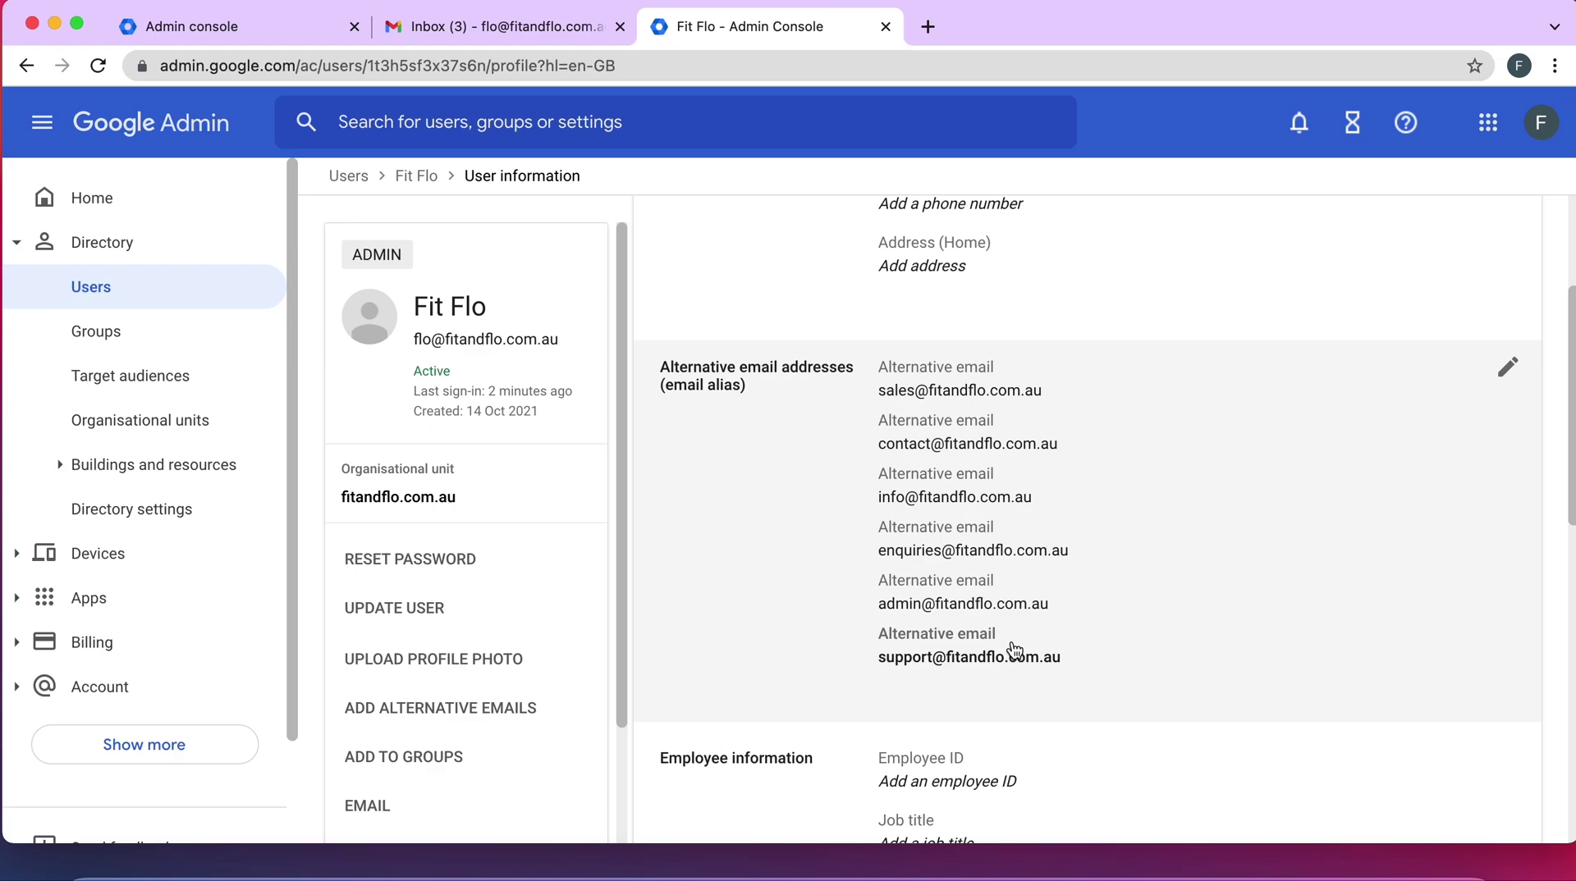
pyautogui.scroll(1, 1157, 639)
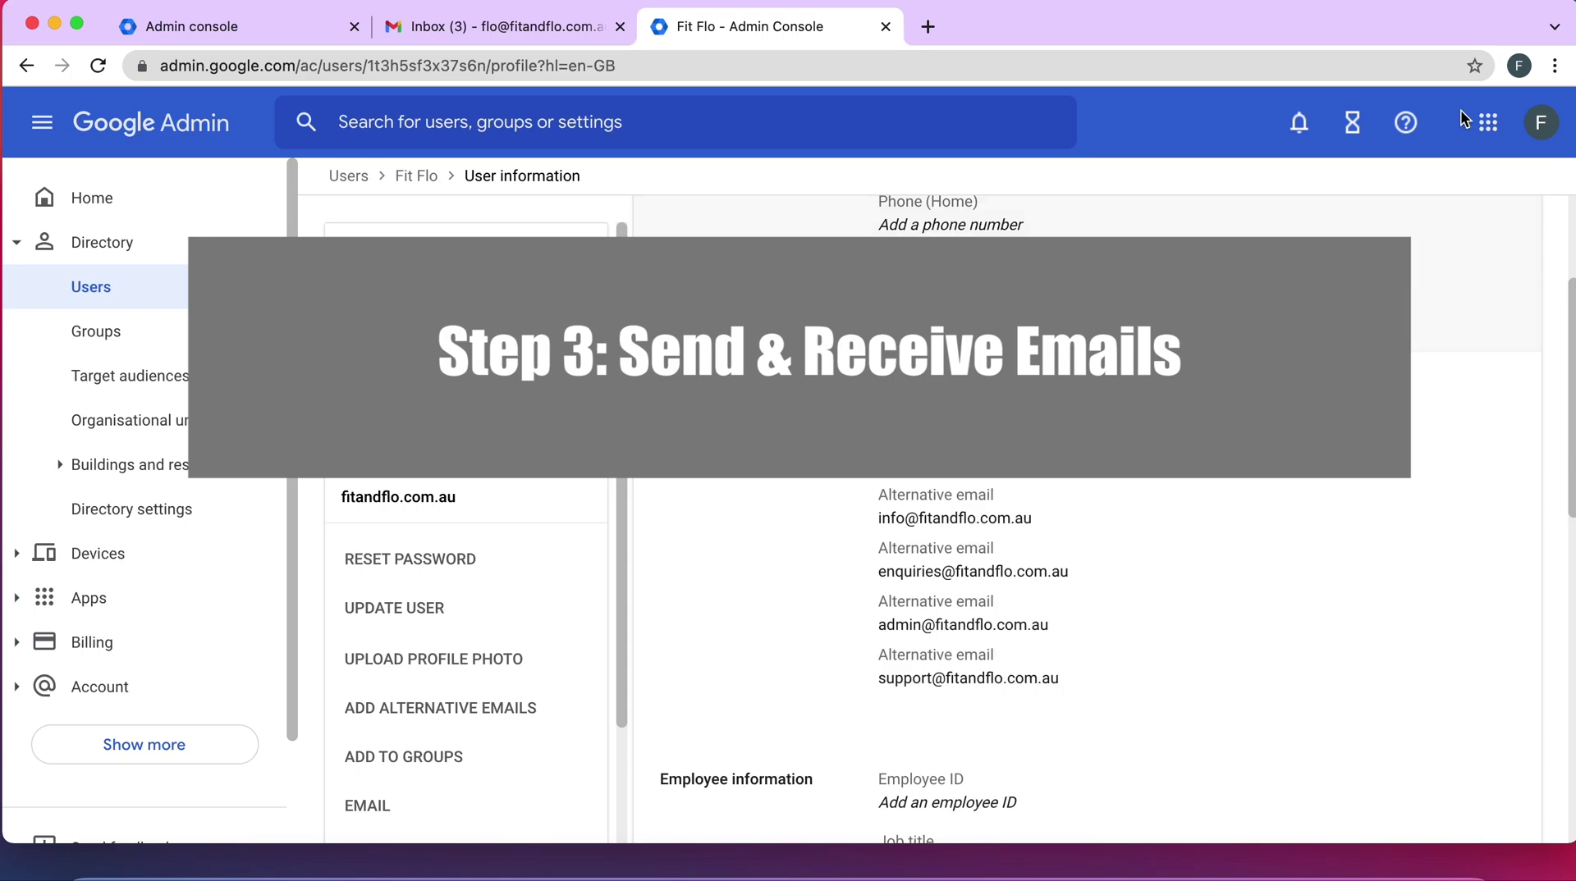
# Open Gmail in a new tab and go to See all settings > Accounts
pyautogui.click(1489, 133)
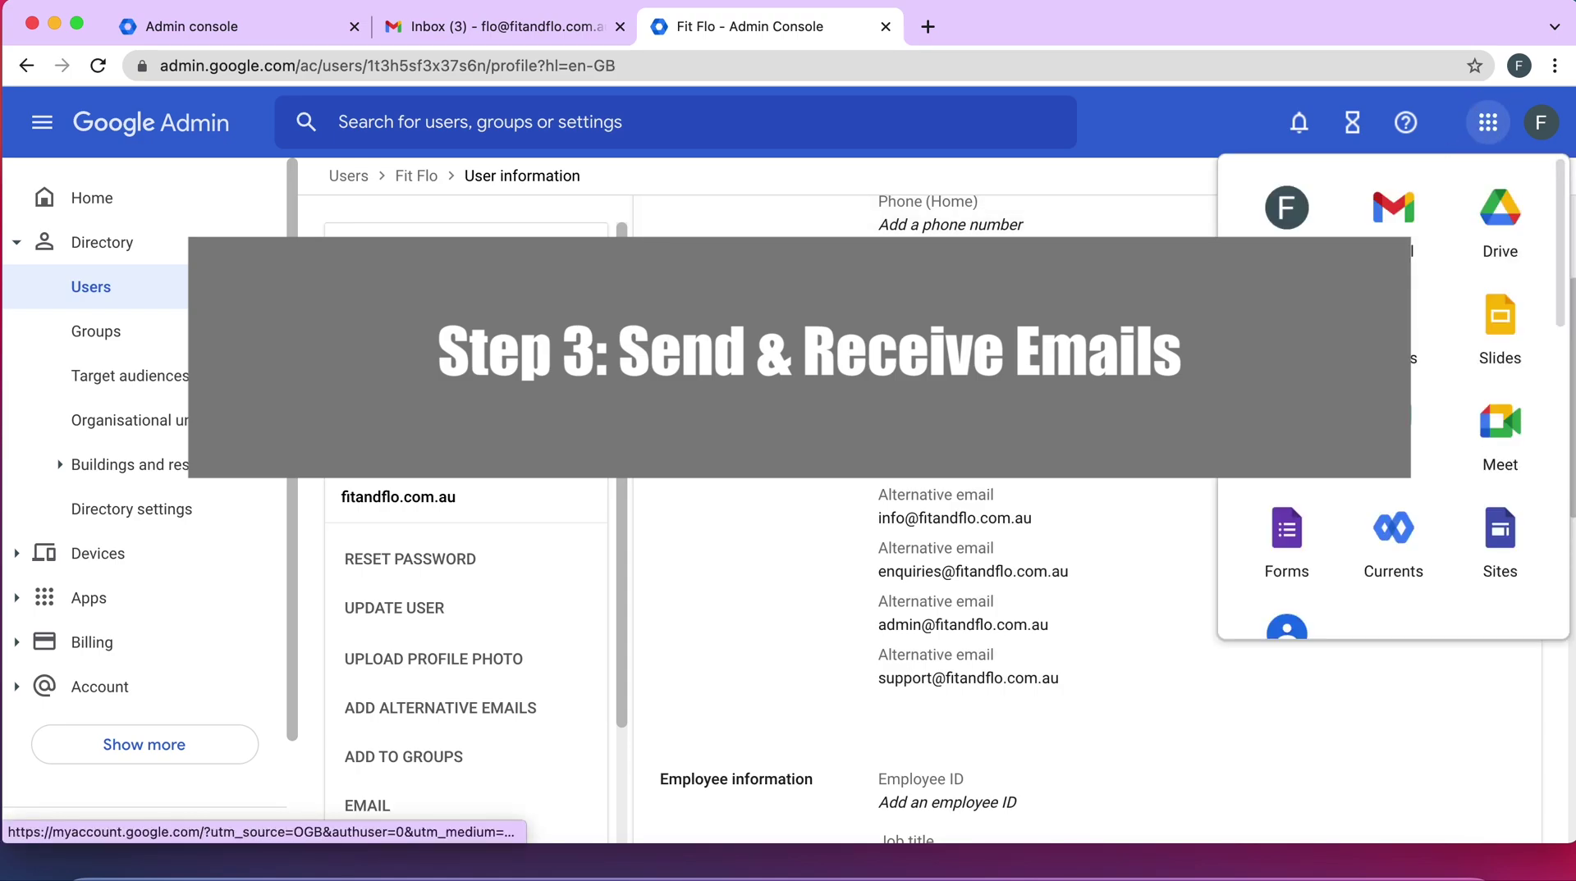
pyautogui.click(1405, 204)
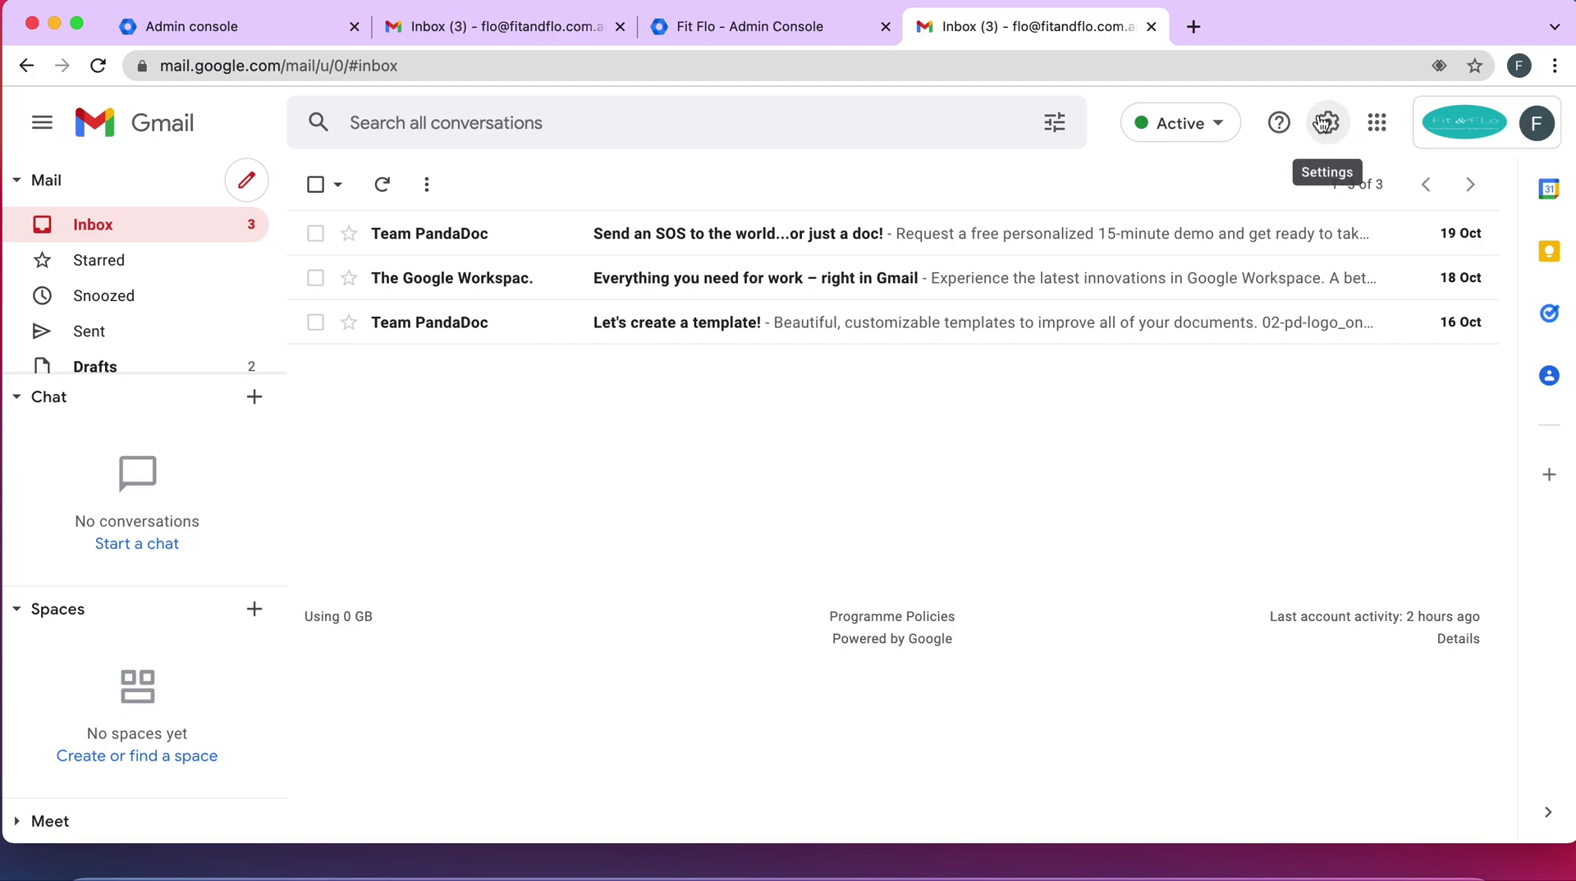
pyautogui.click(1323, 123)
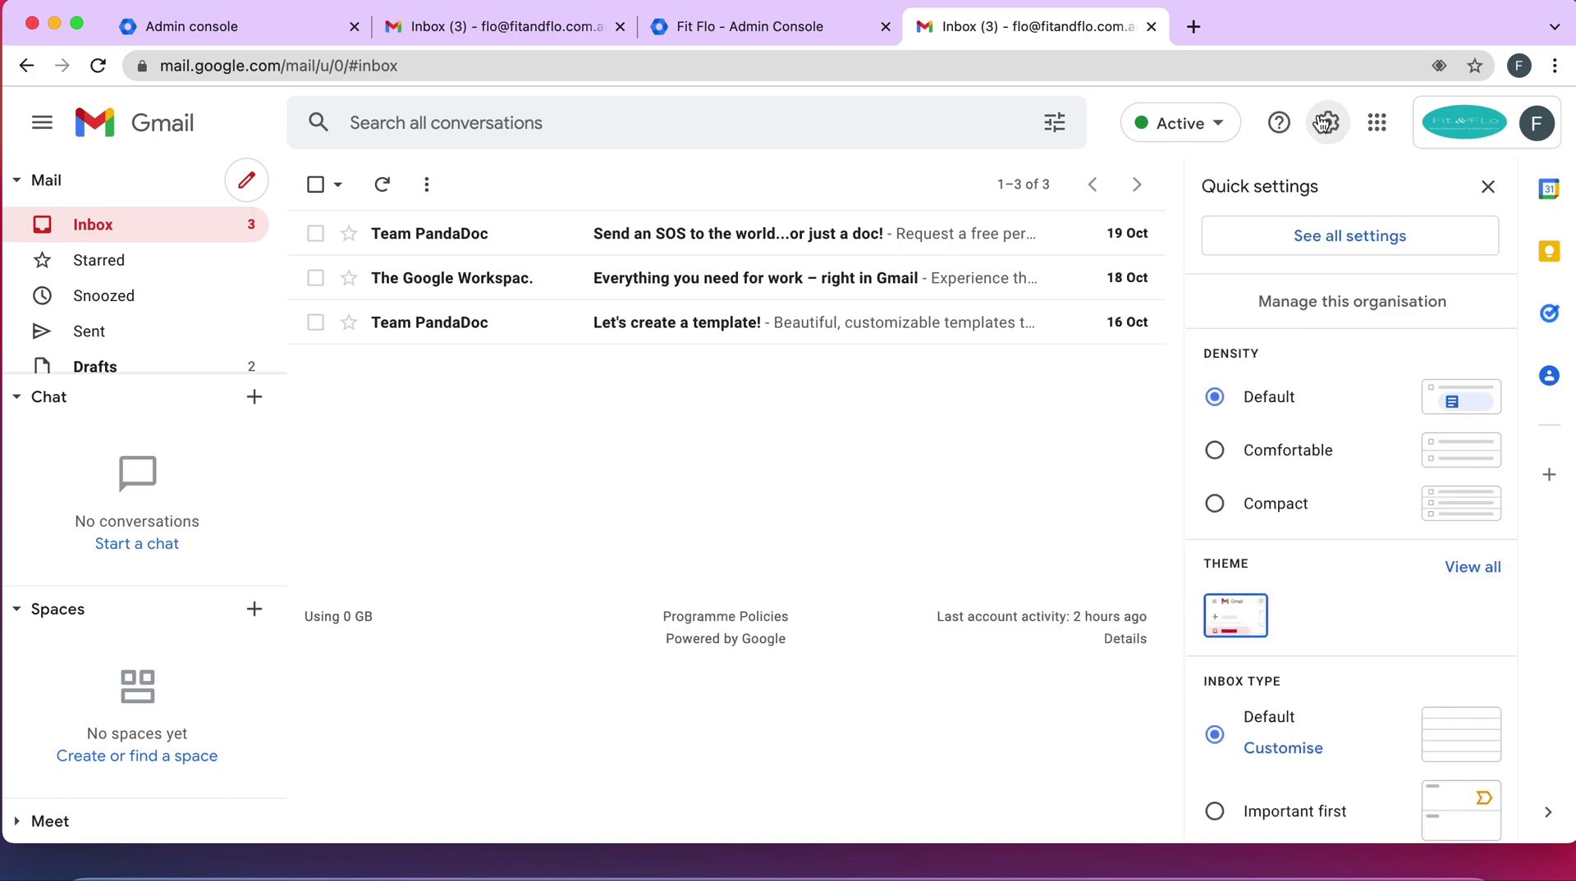
pyautogui.click(1311, 242)
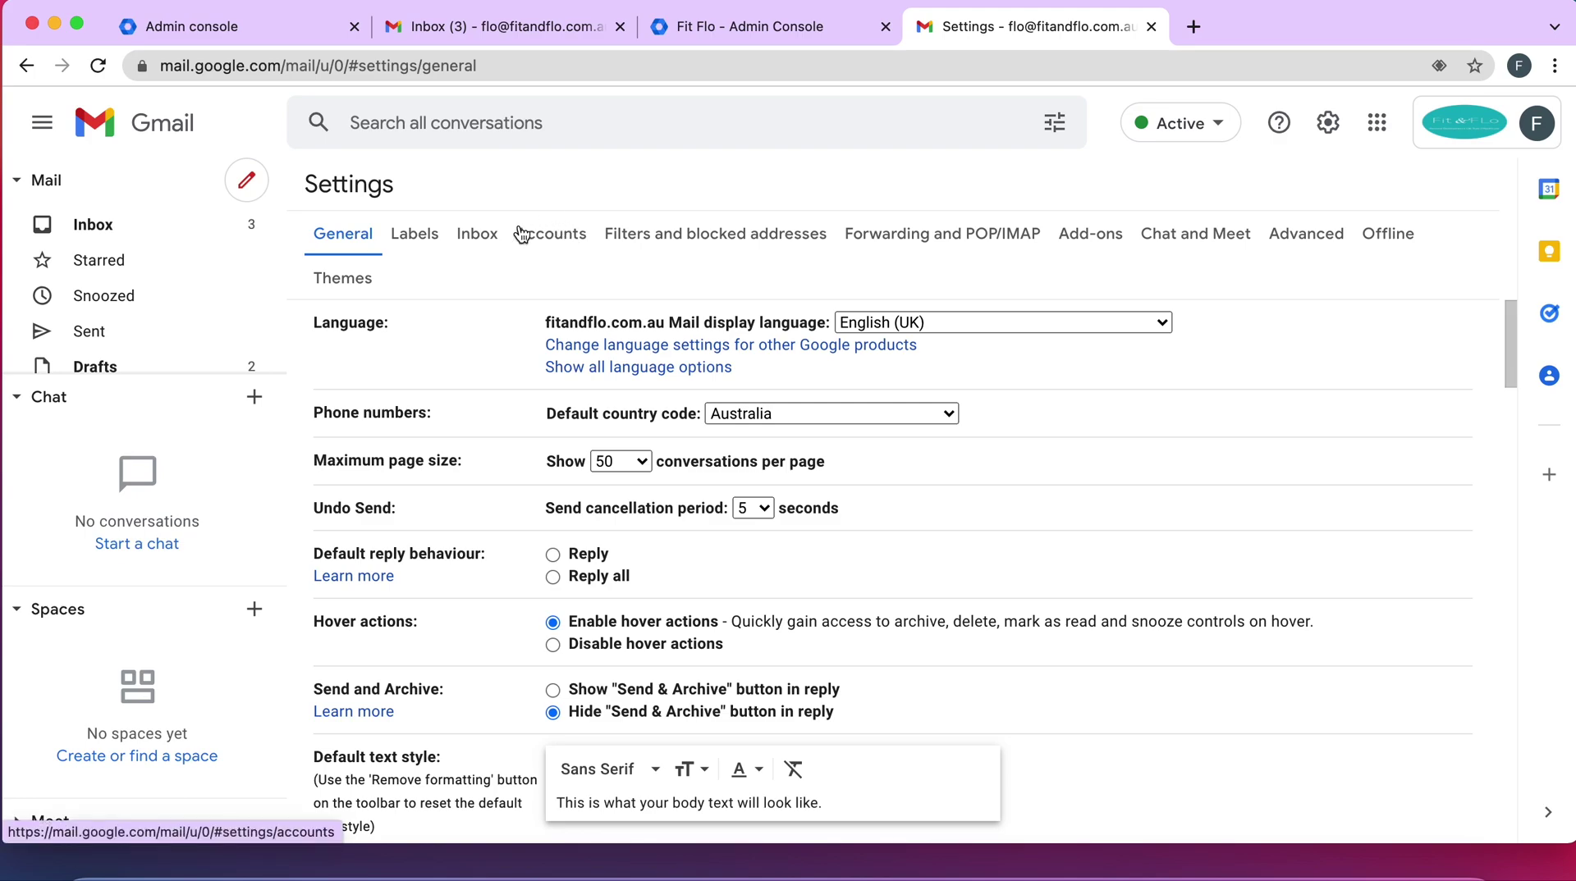
pyautogui.click(559, 237)
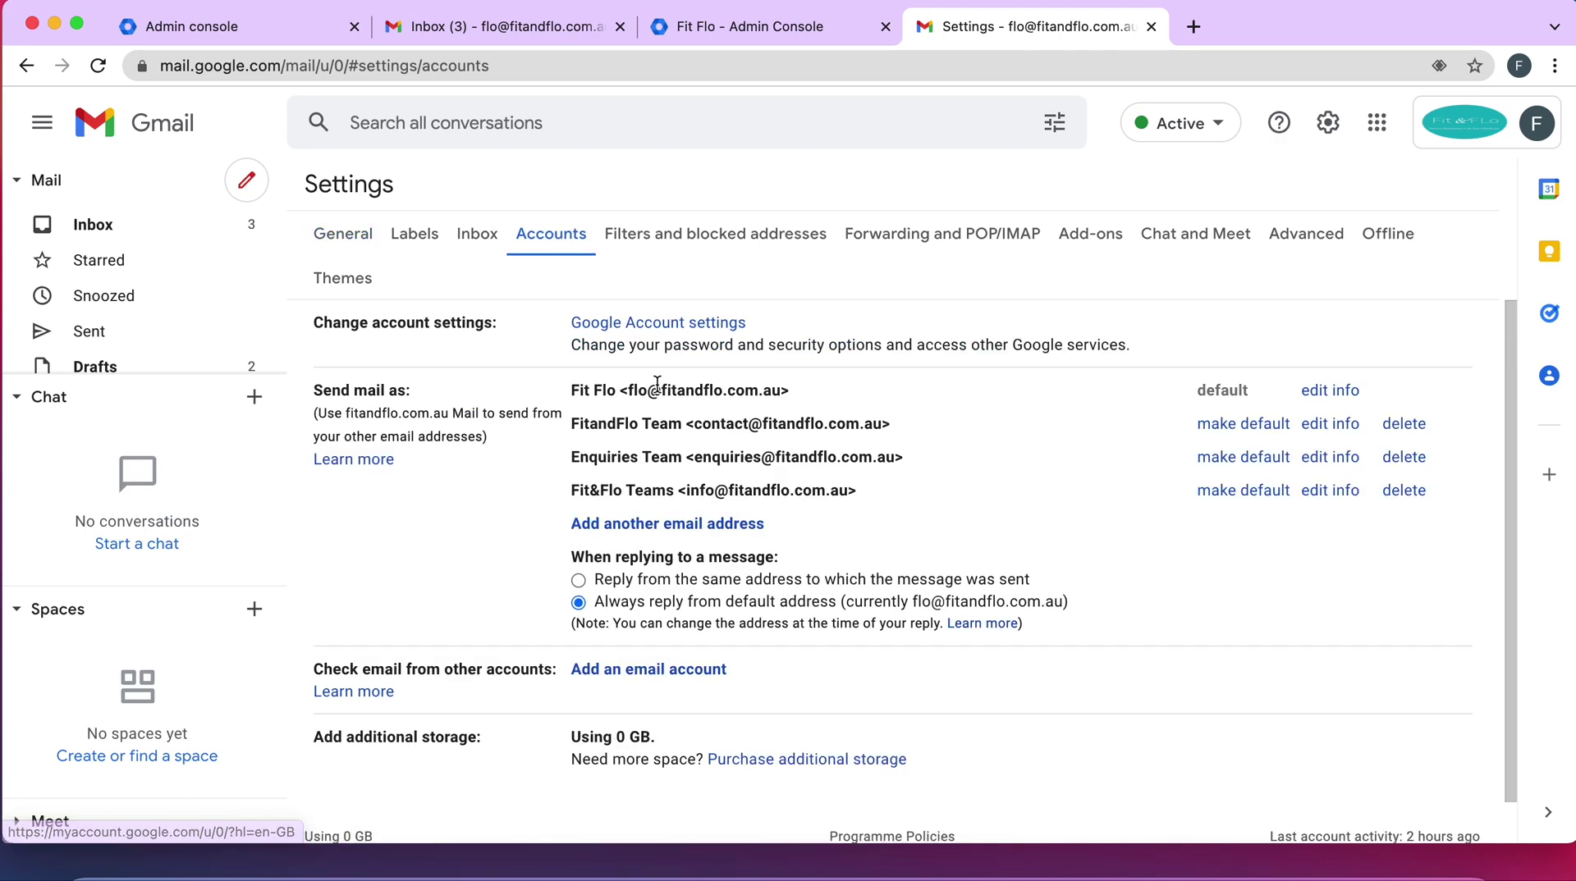
pyautogui.scroll(-1, 643, 523)
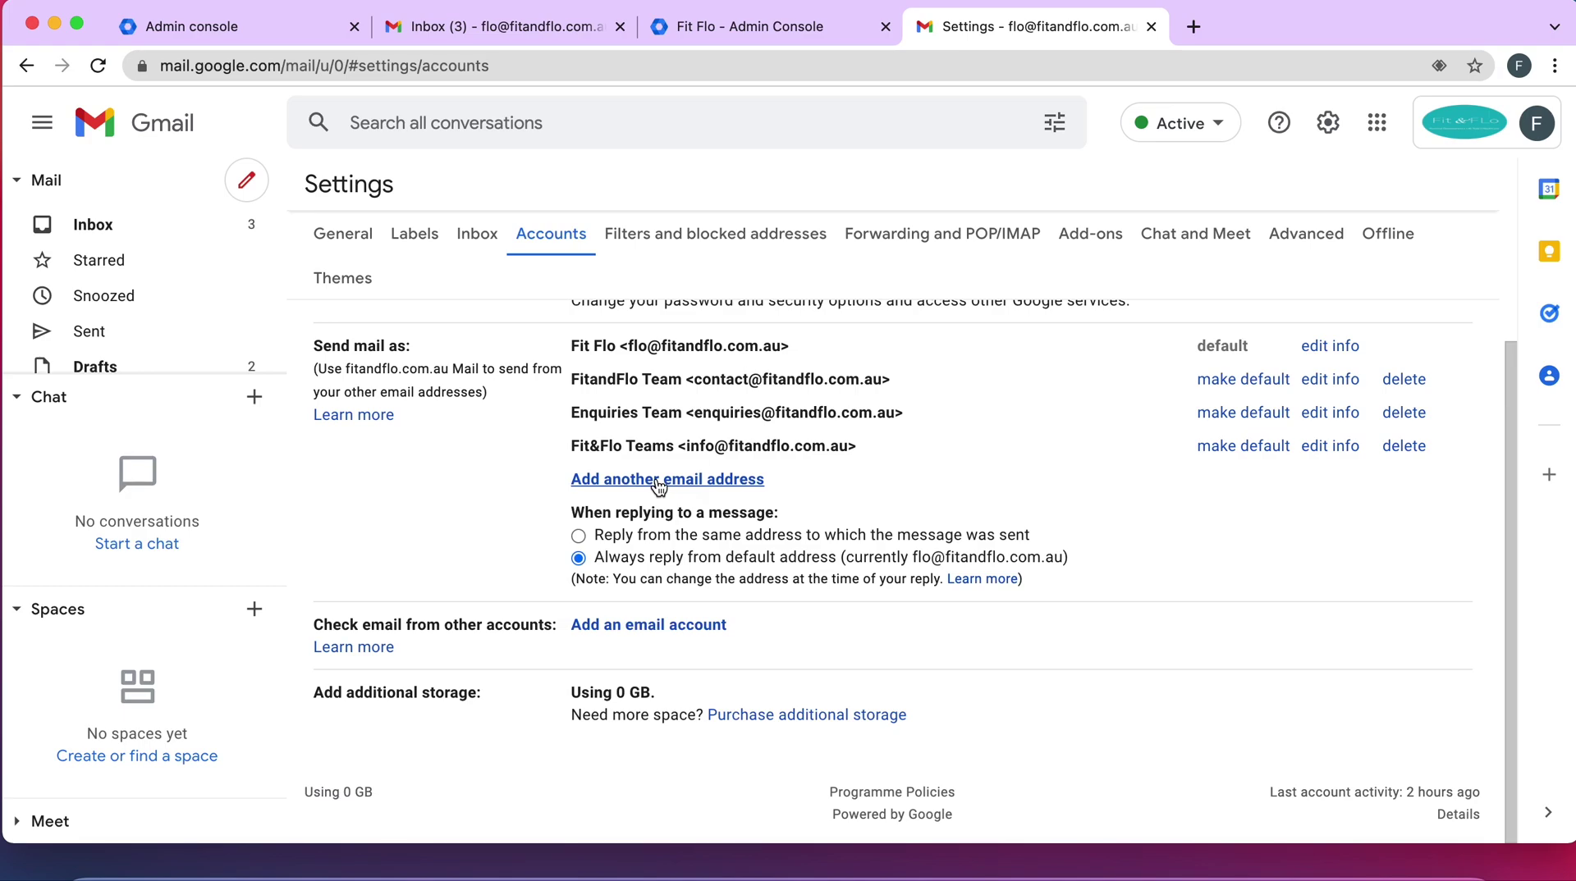
pyautogui.click(657, 481)
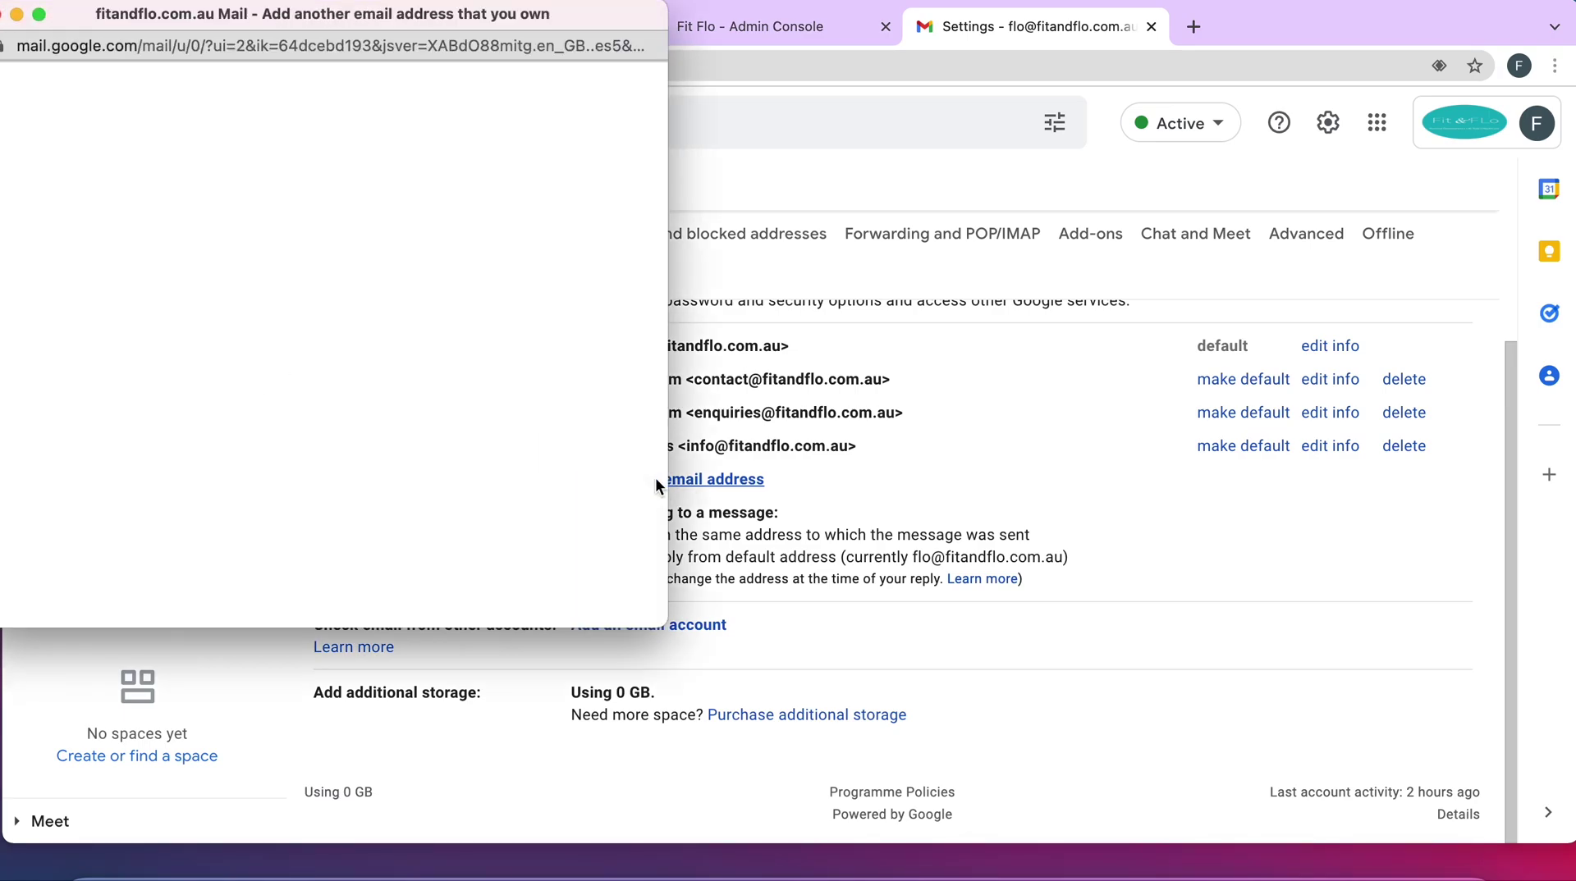
pyautogui.tripleClick(201, 165)
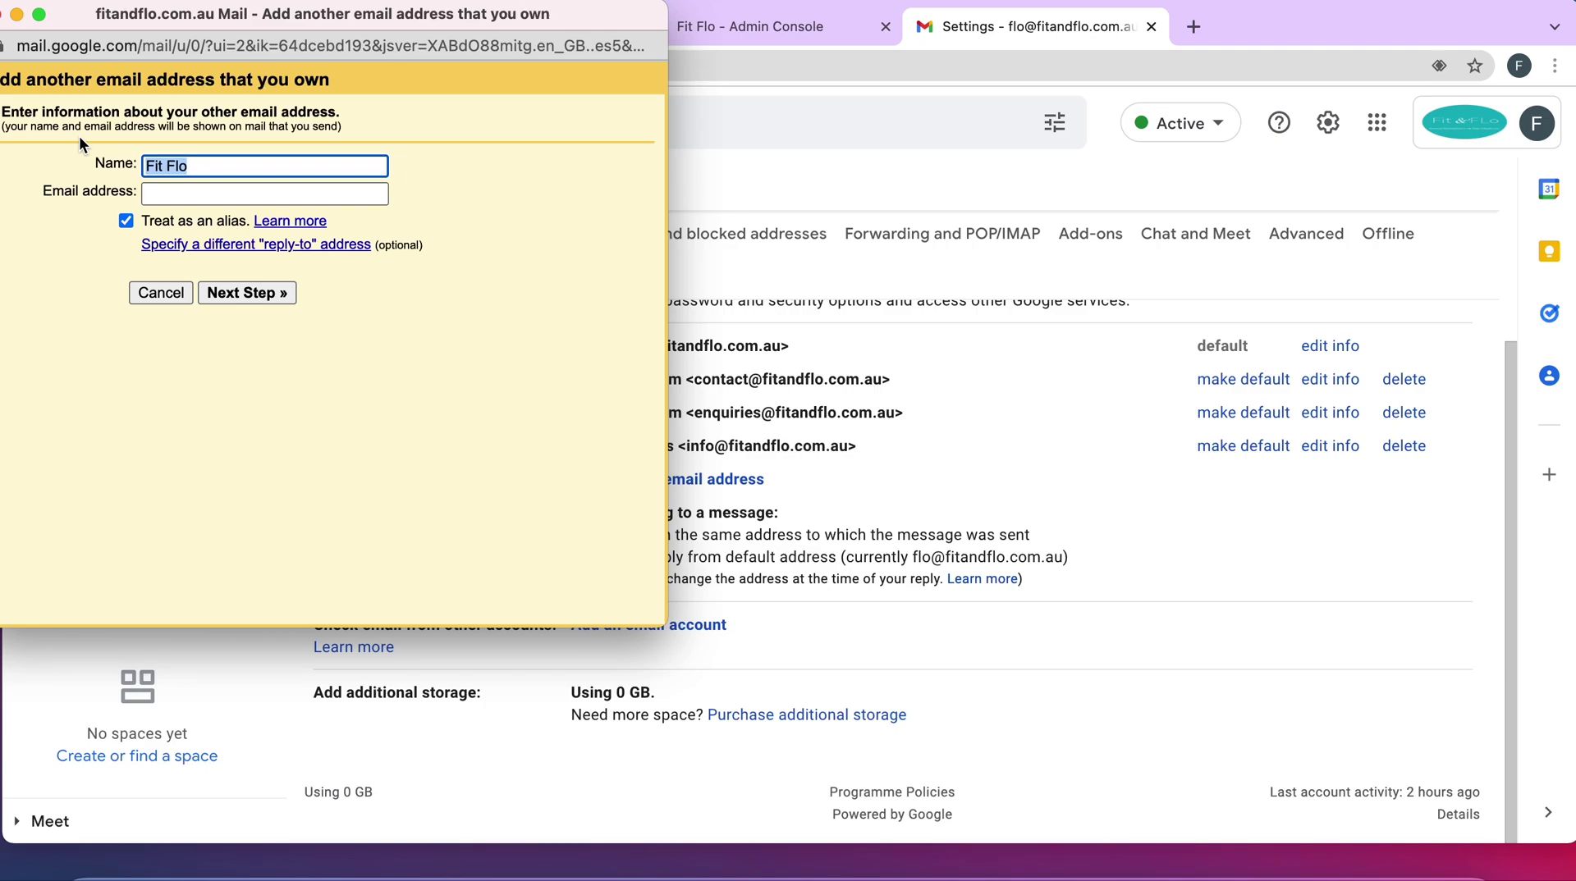
pyautogui.write('Admin')
pyautogui.click(169, 193)
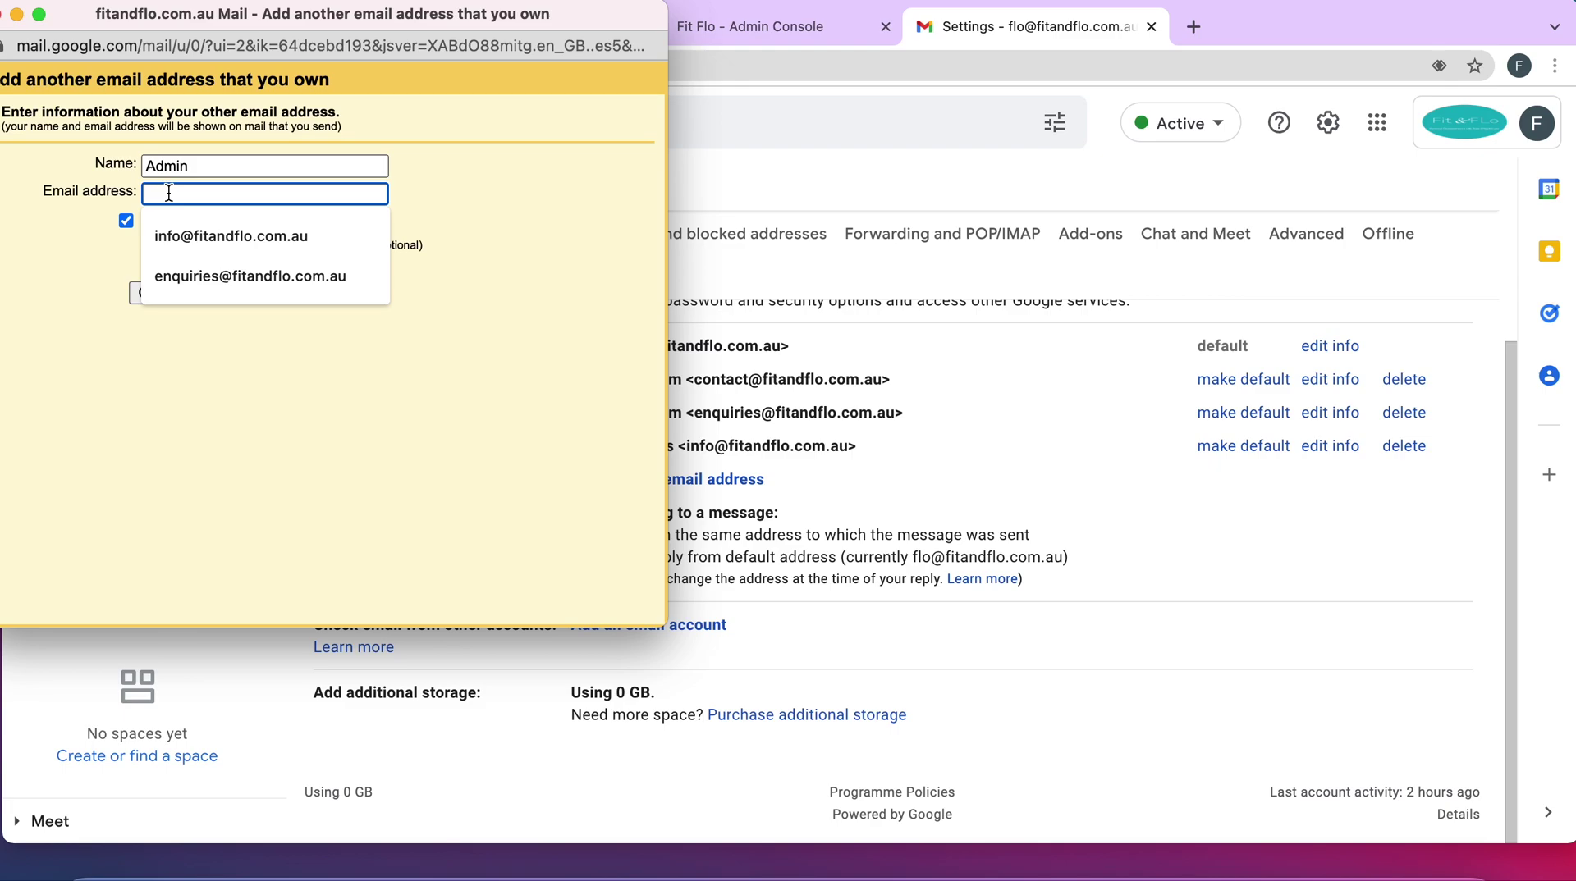
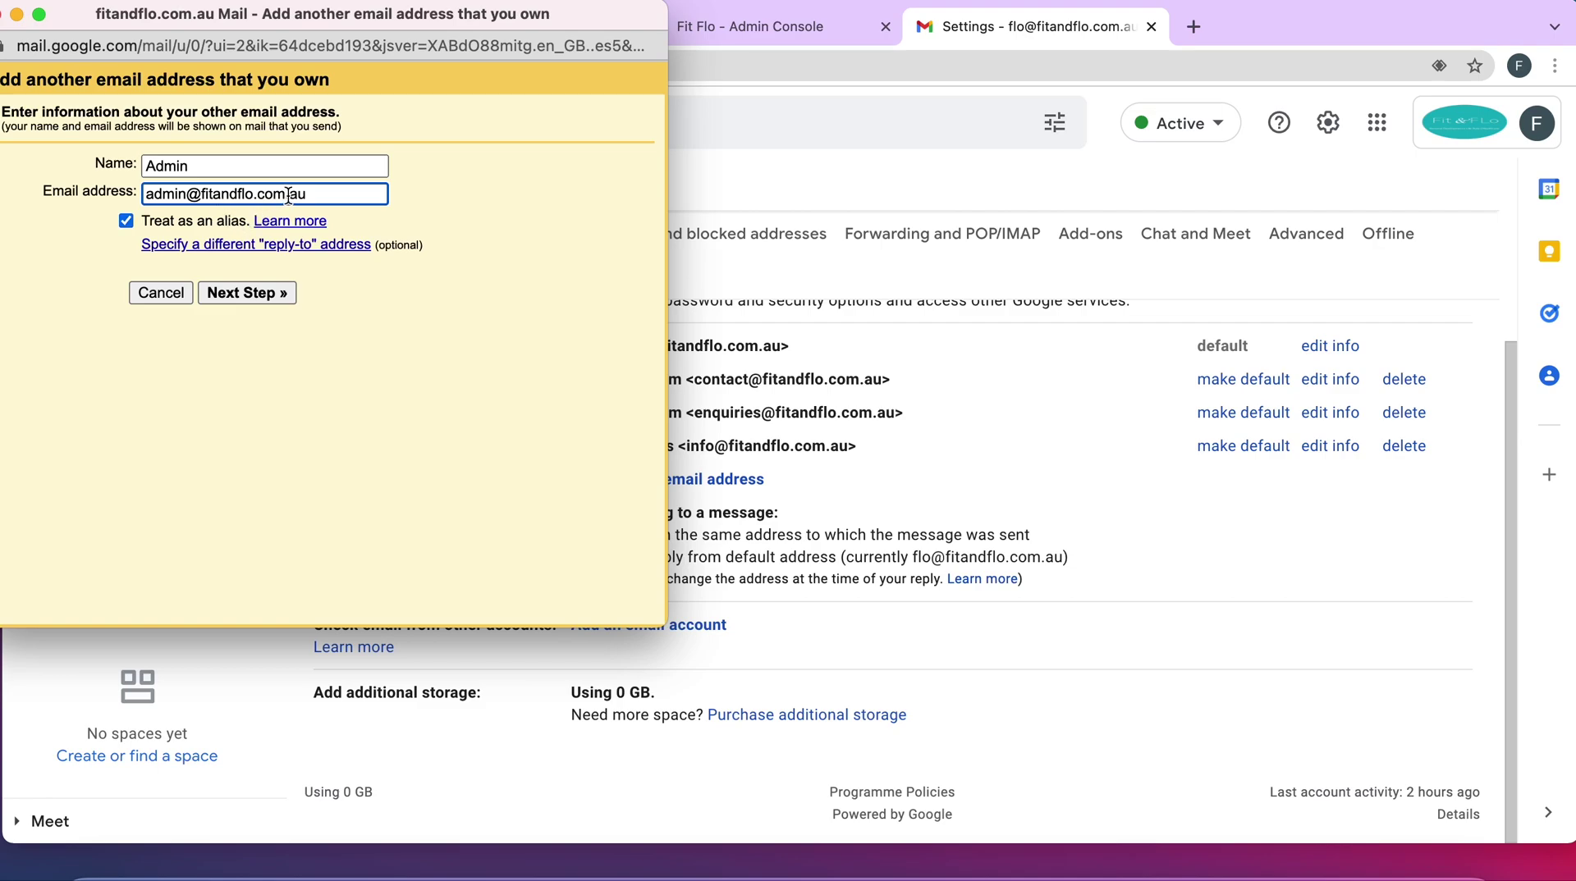
pyautogui.click(153, 223)
pyautogui.click(210, 229)
pyautogui.click(224, 296)
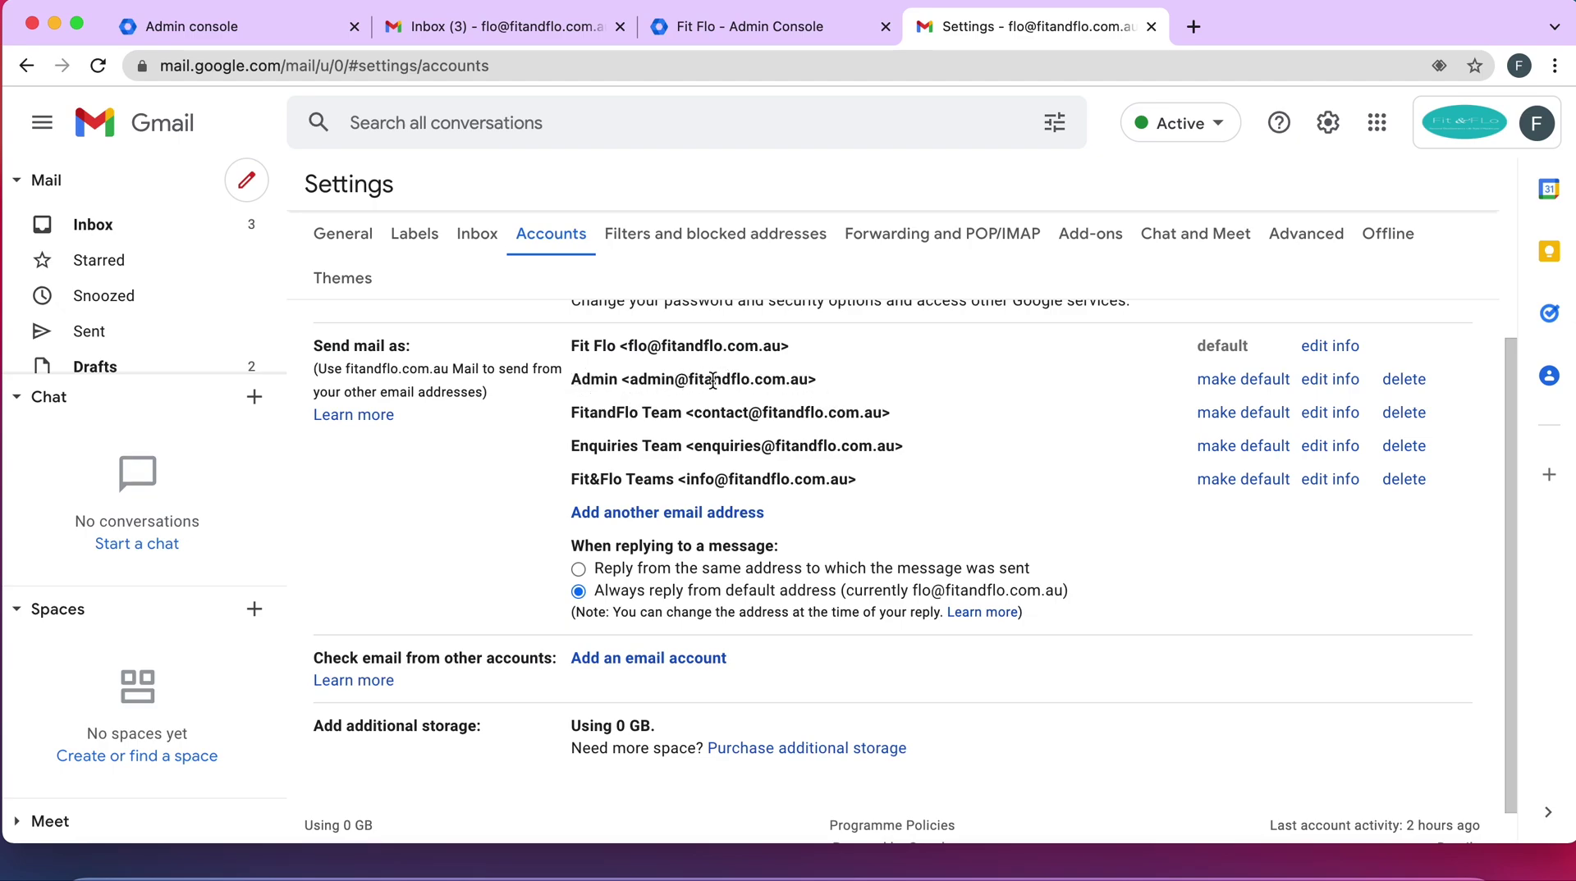
pyautogui.scroll(-2, 653, 481)
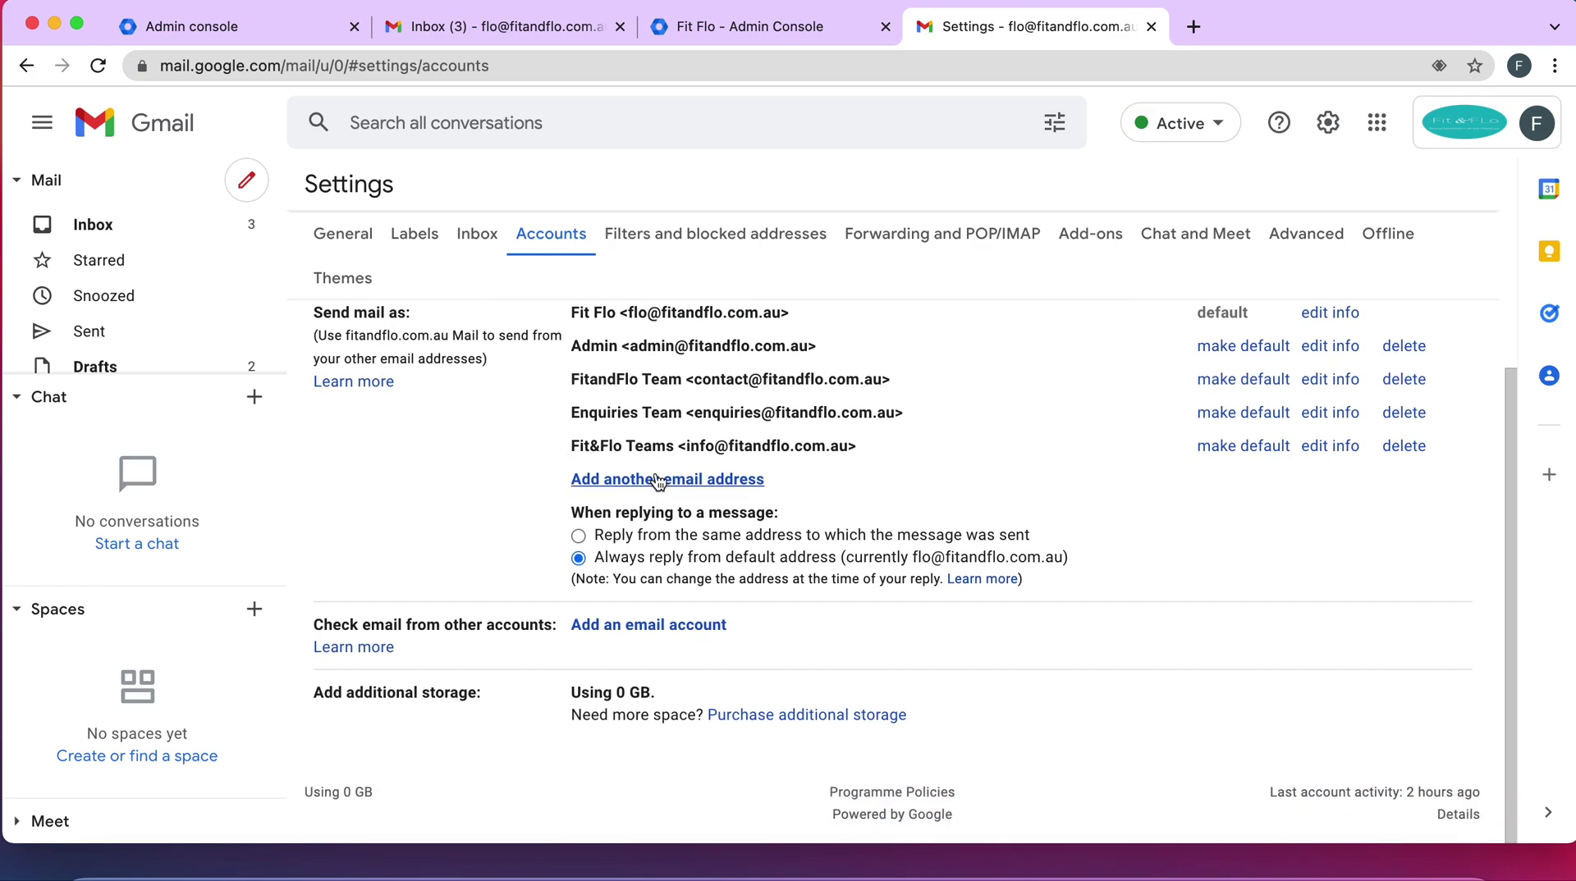
pyautogui.click(656, 480)
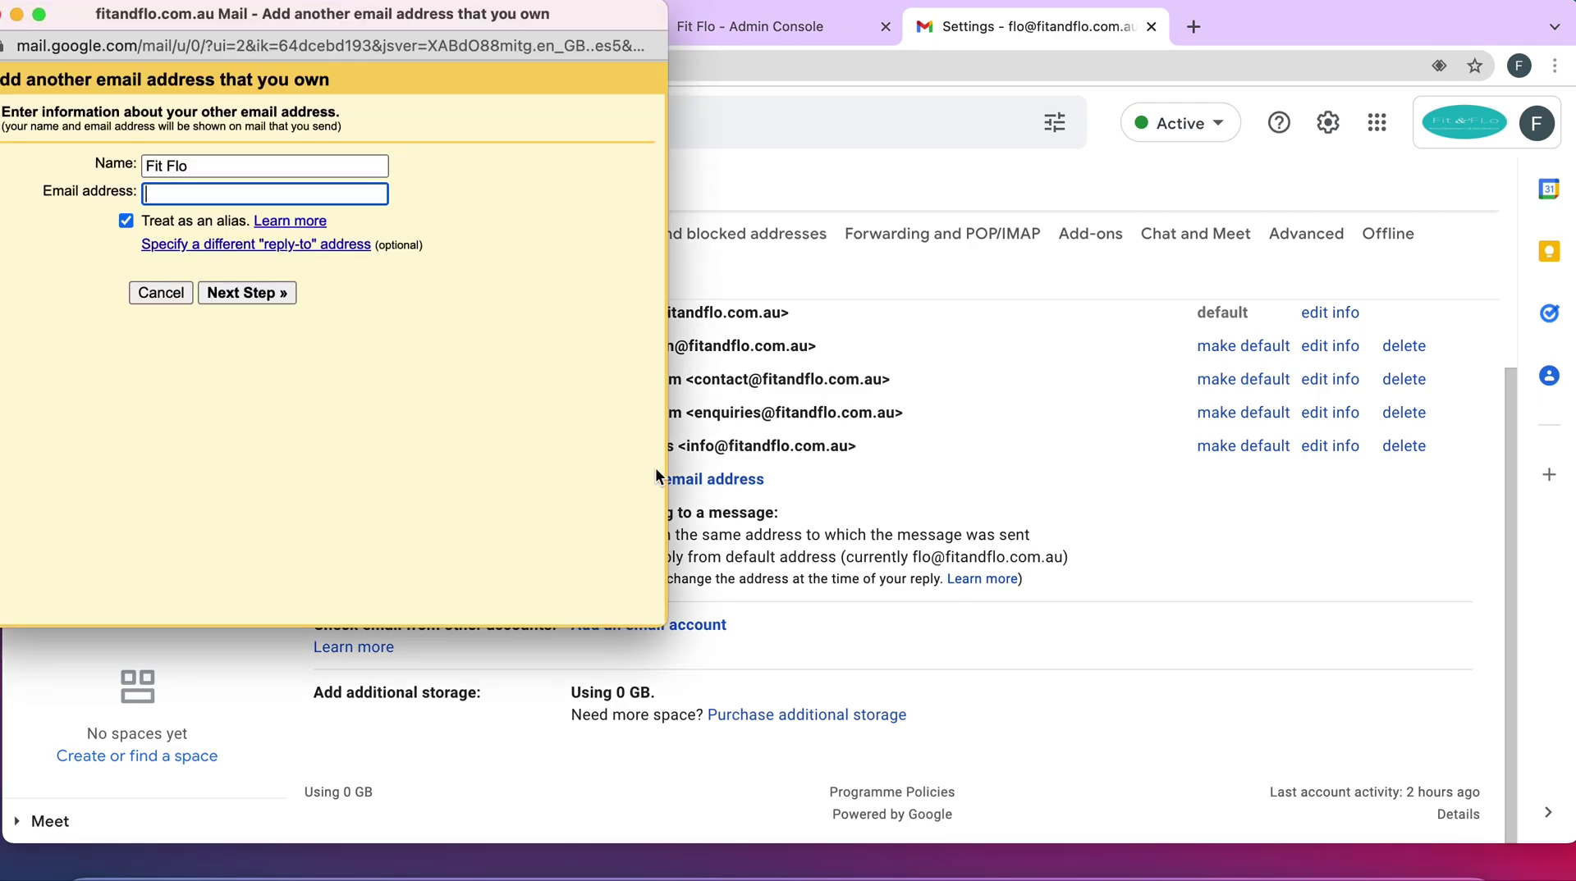
pyautogui.hotkey('shift', 'Tab')
pyautogui.write('Support Team')
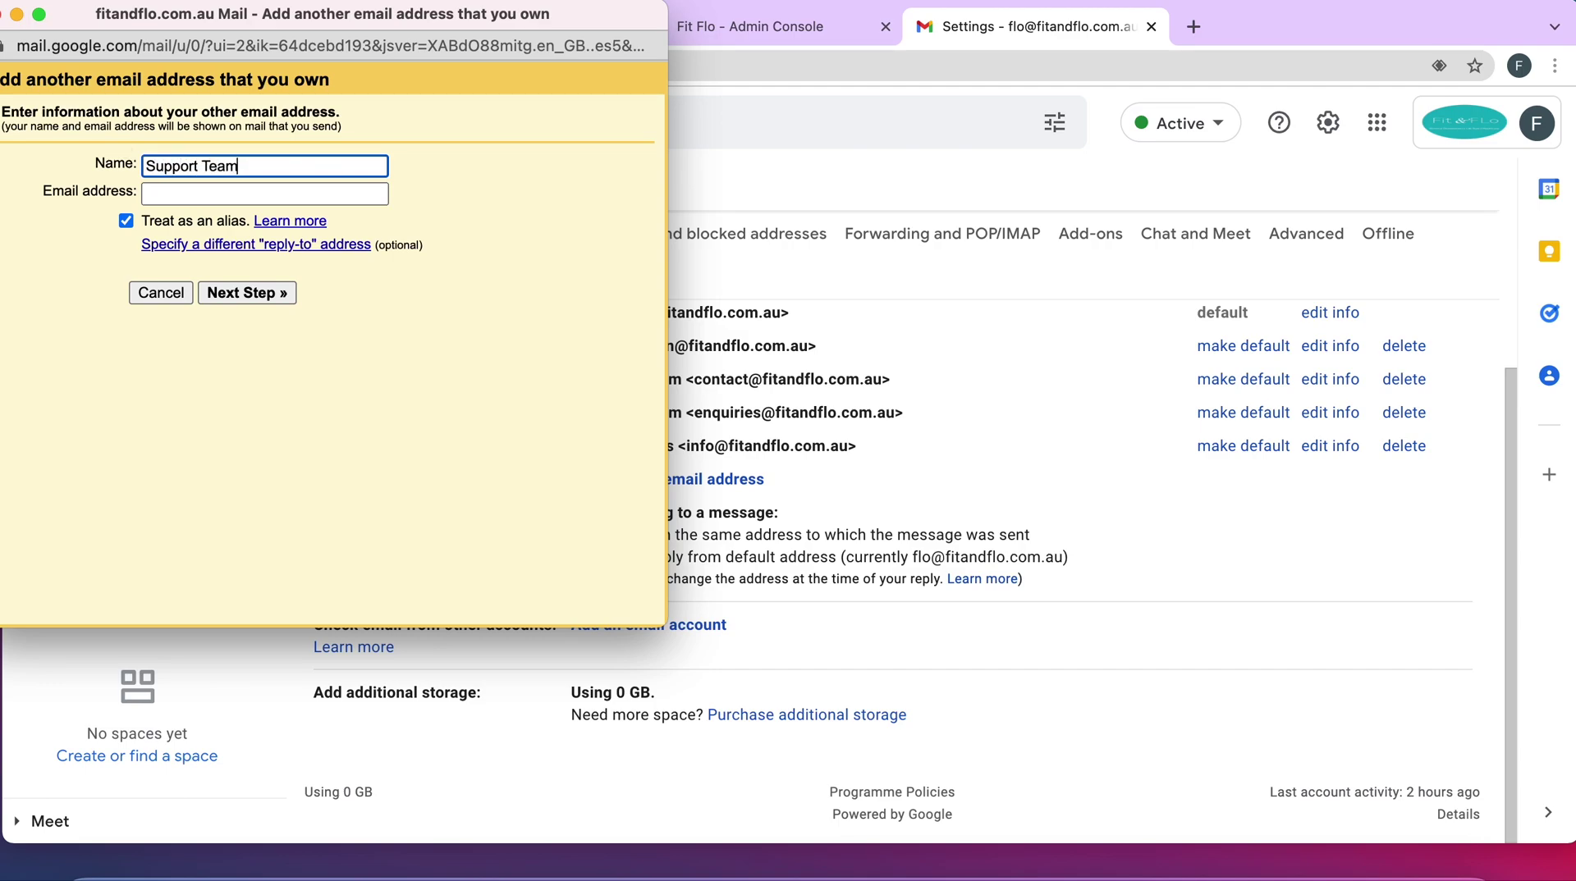
pyautogui.click(201, 194)
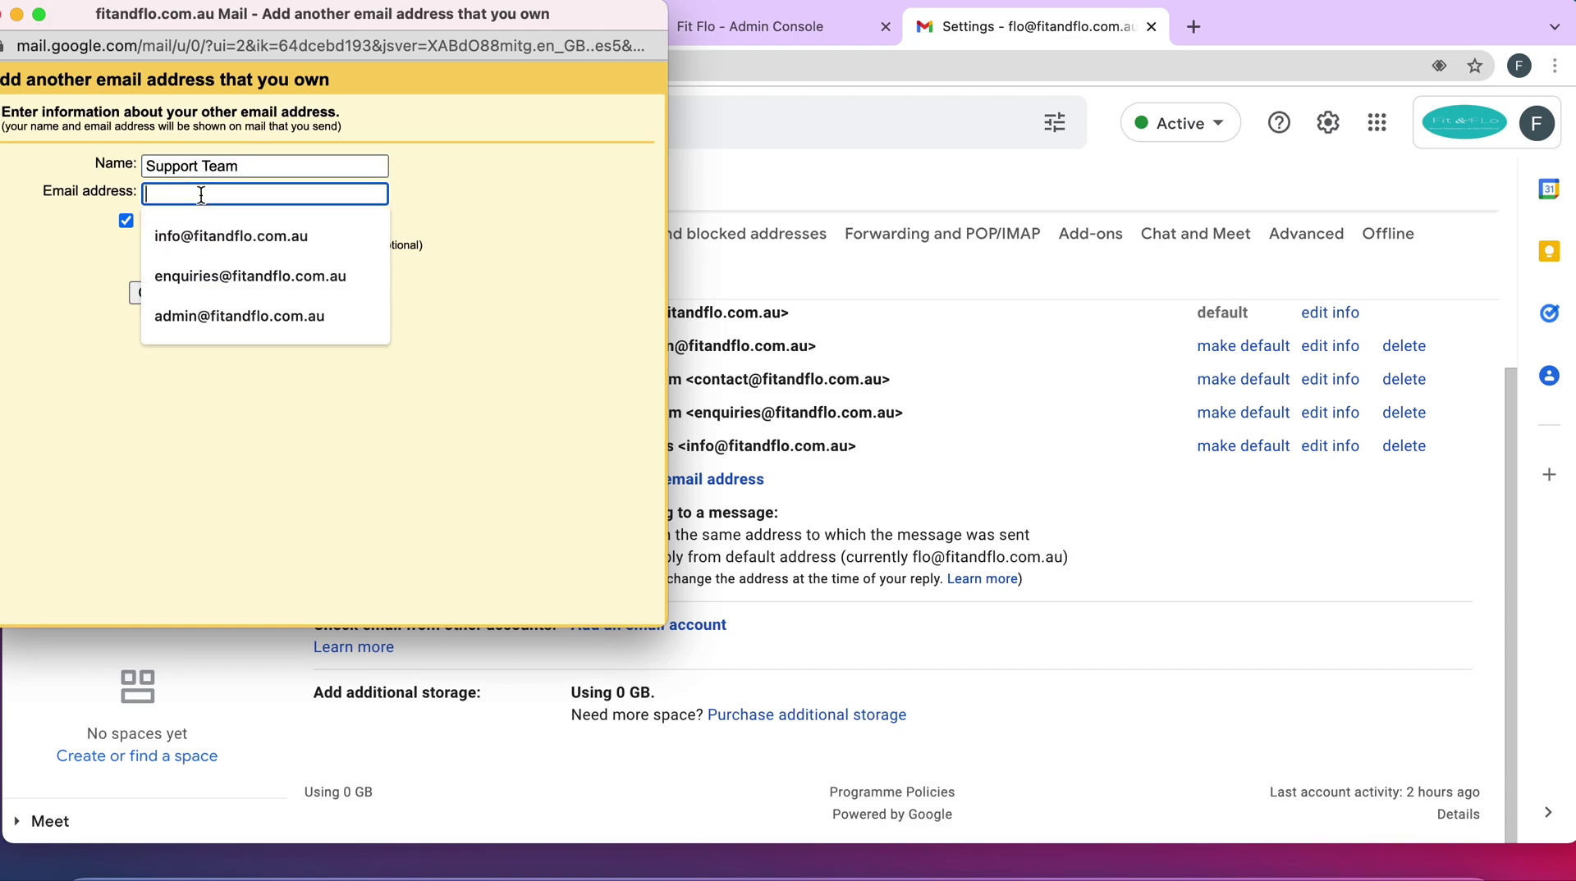
pyautogui.press('super+v')
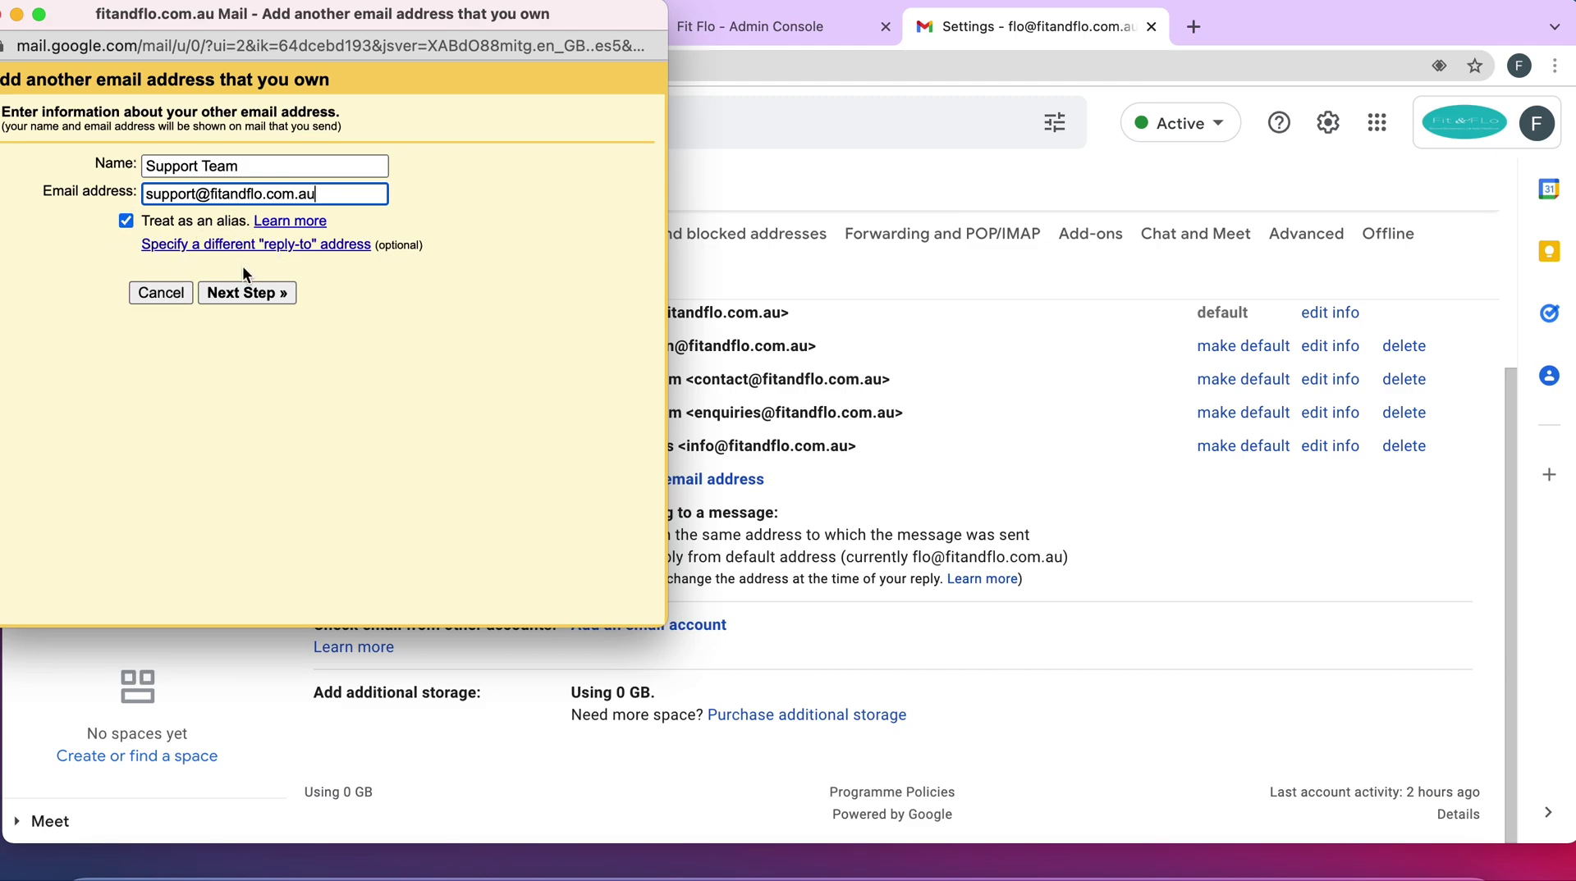
pyautogui.click(241, 293)
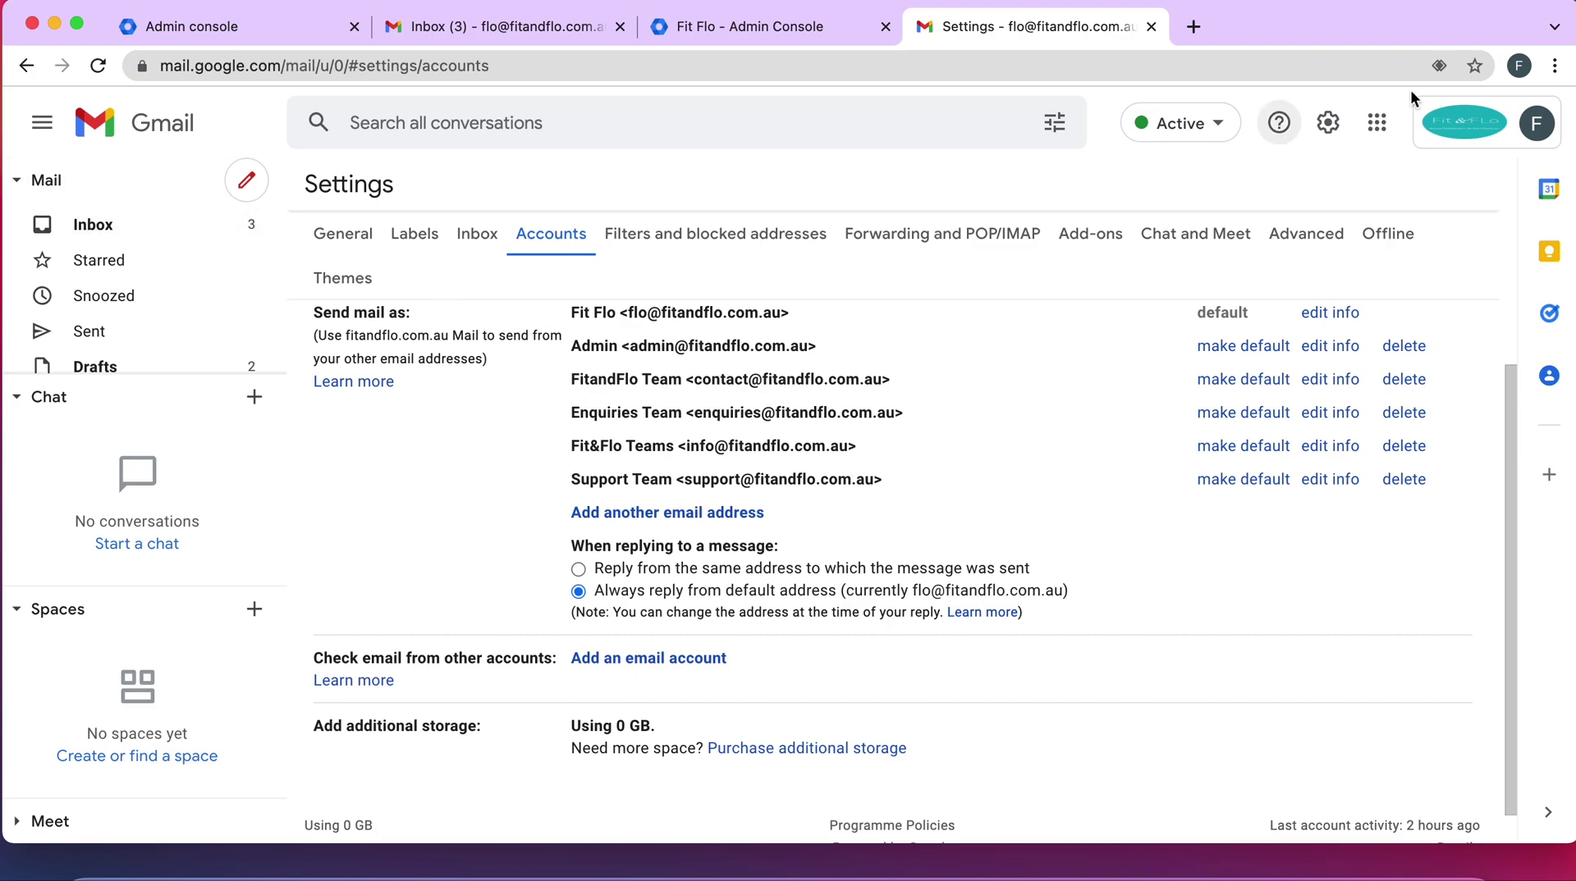
pyautogui.click(1377, 125)
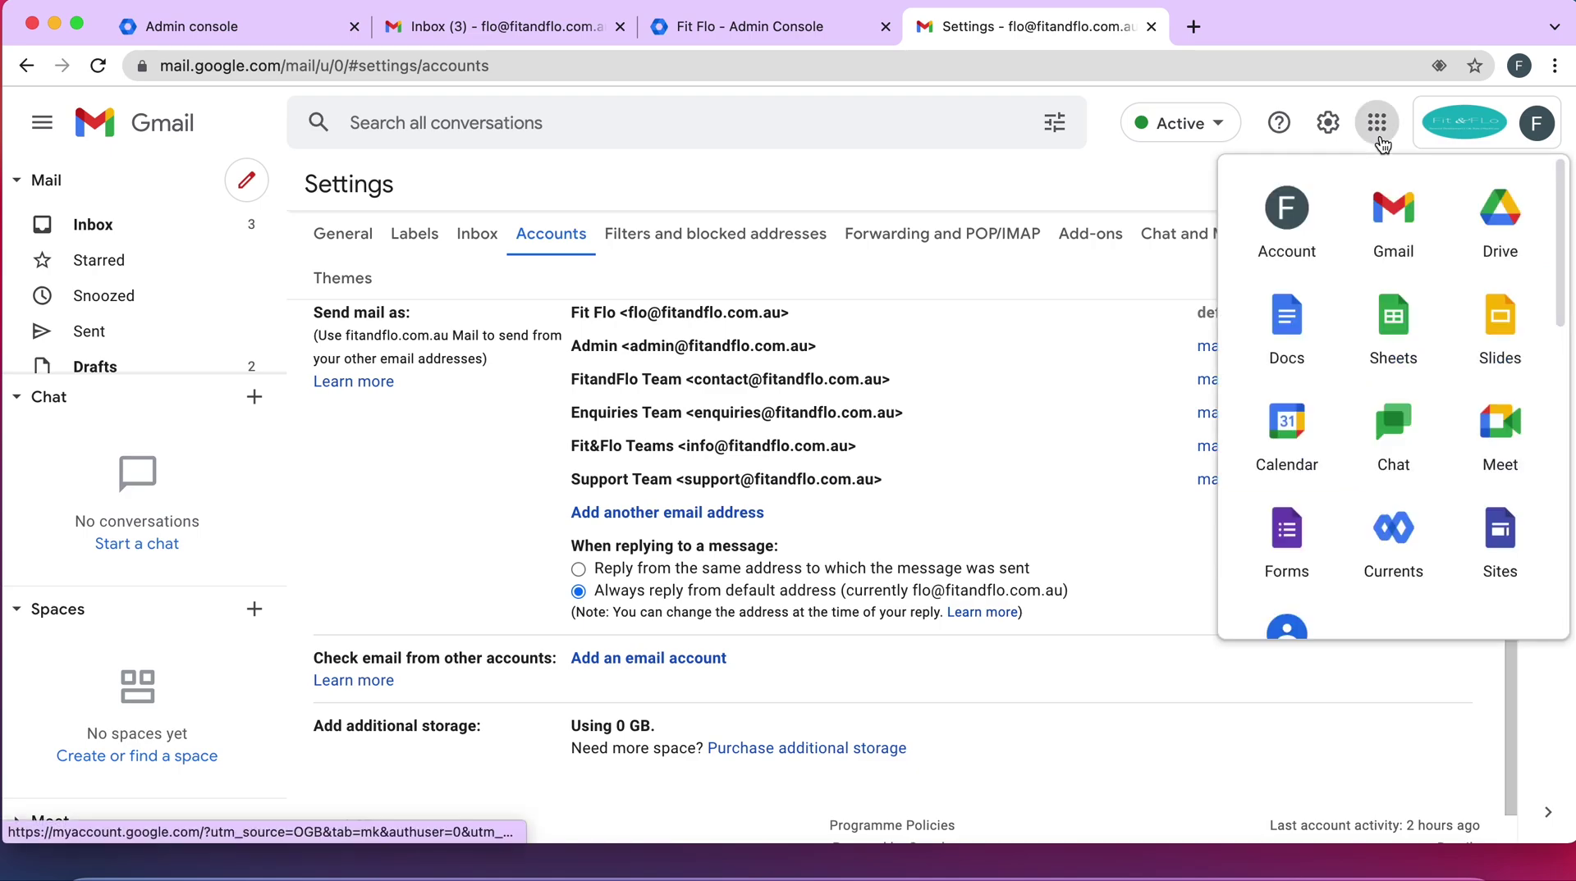
pyautogui.click(1386, 236)
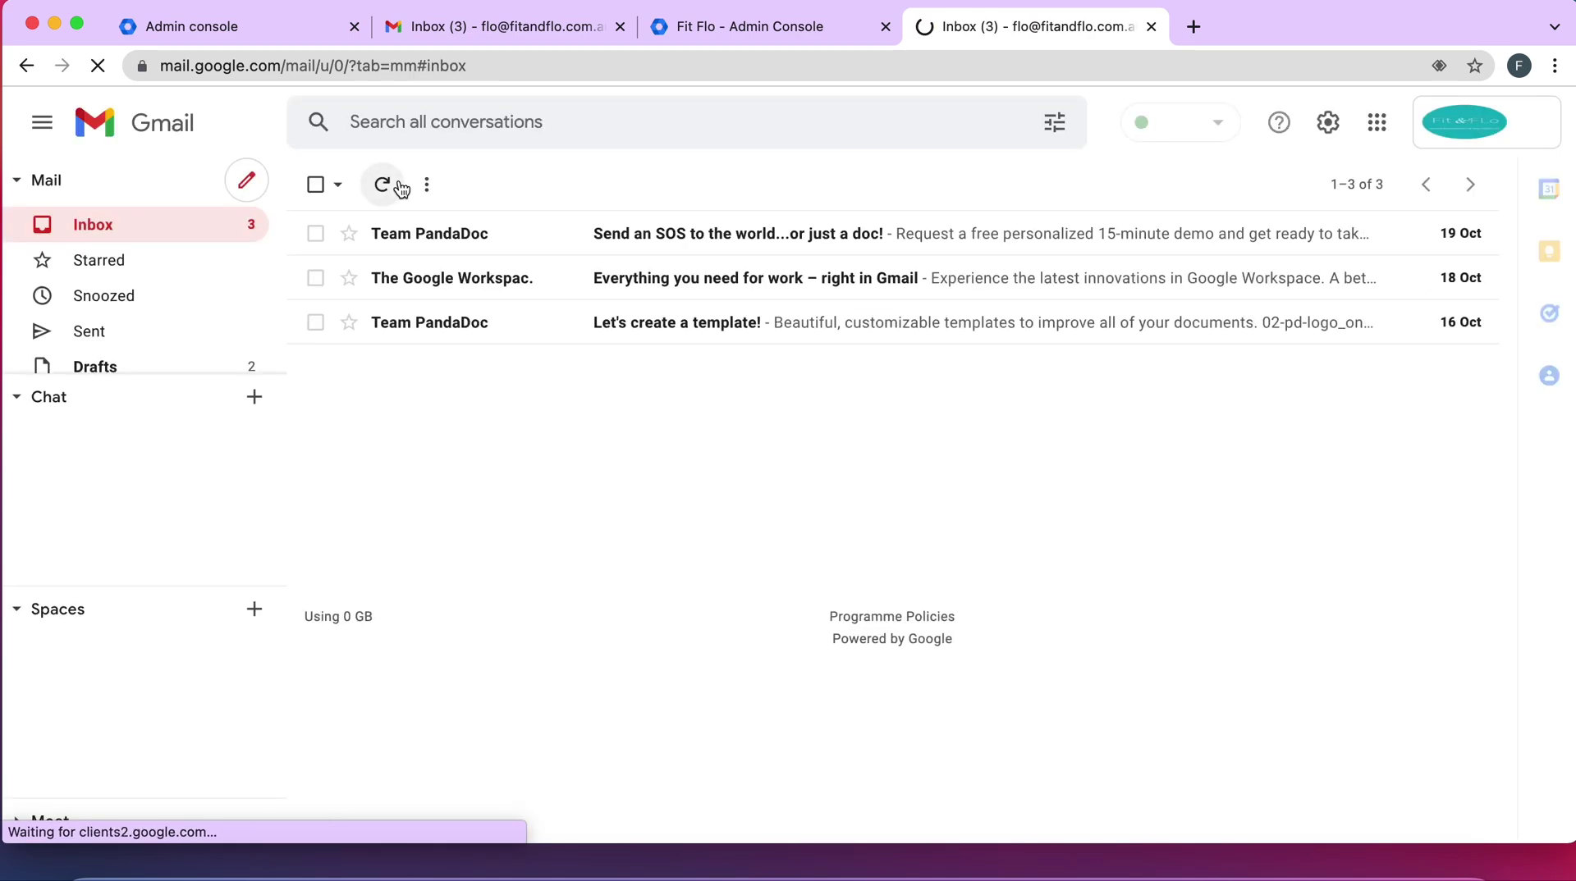
pyautogui.click(246, 182)
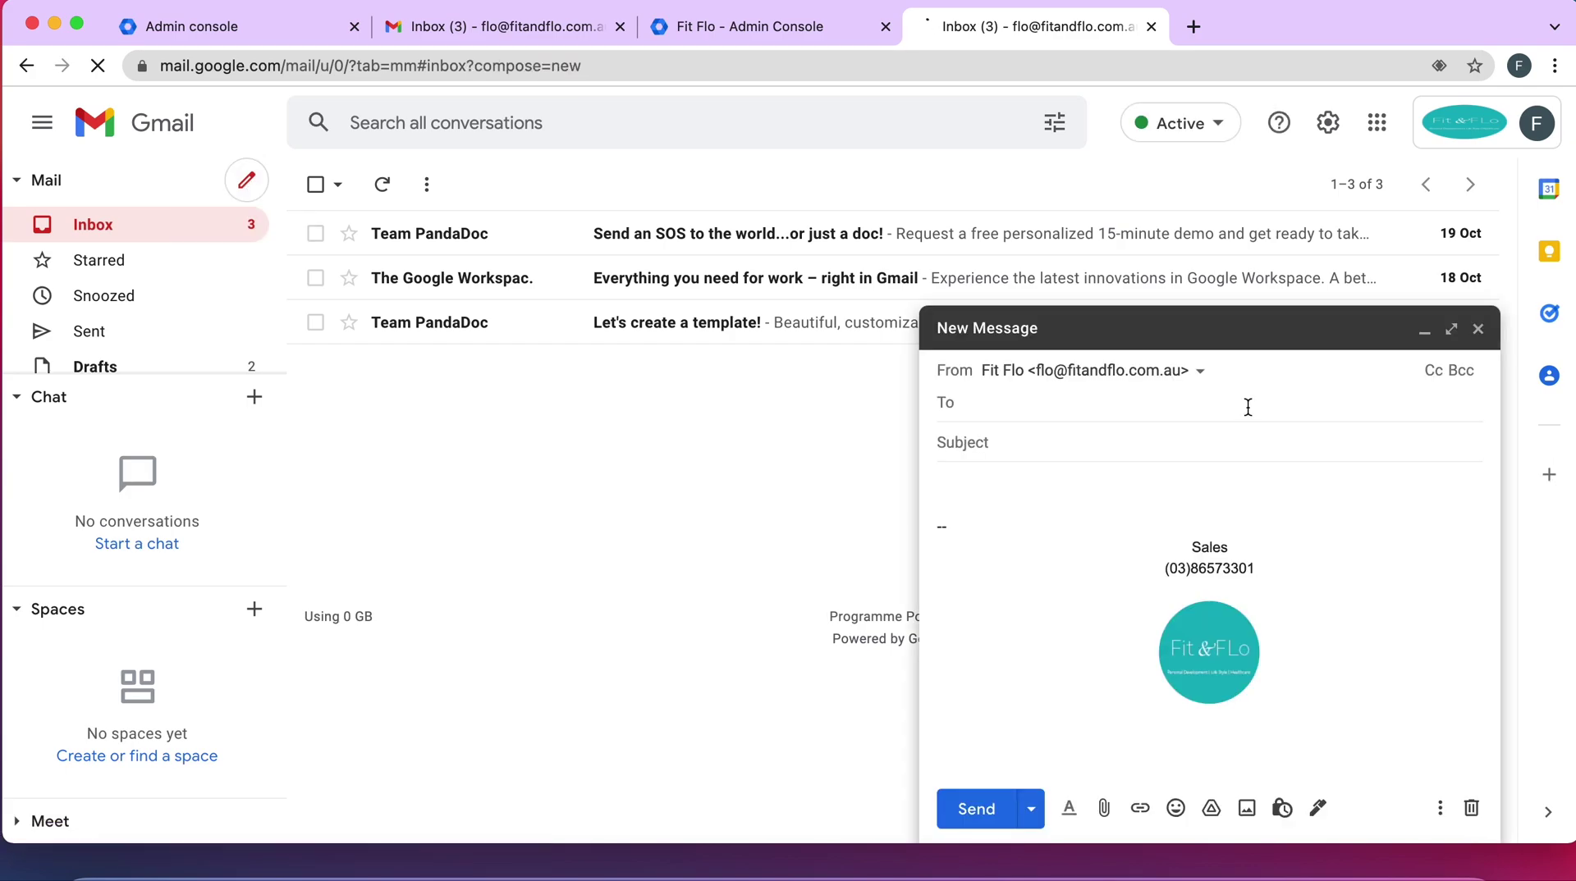
pyautogui.click(1201, 373)
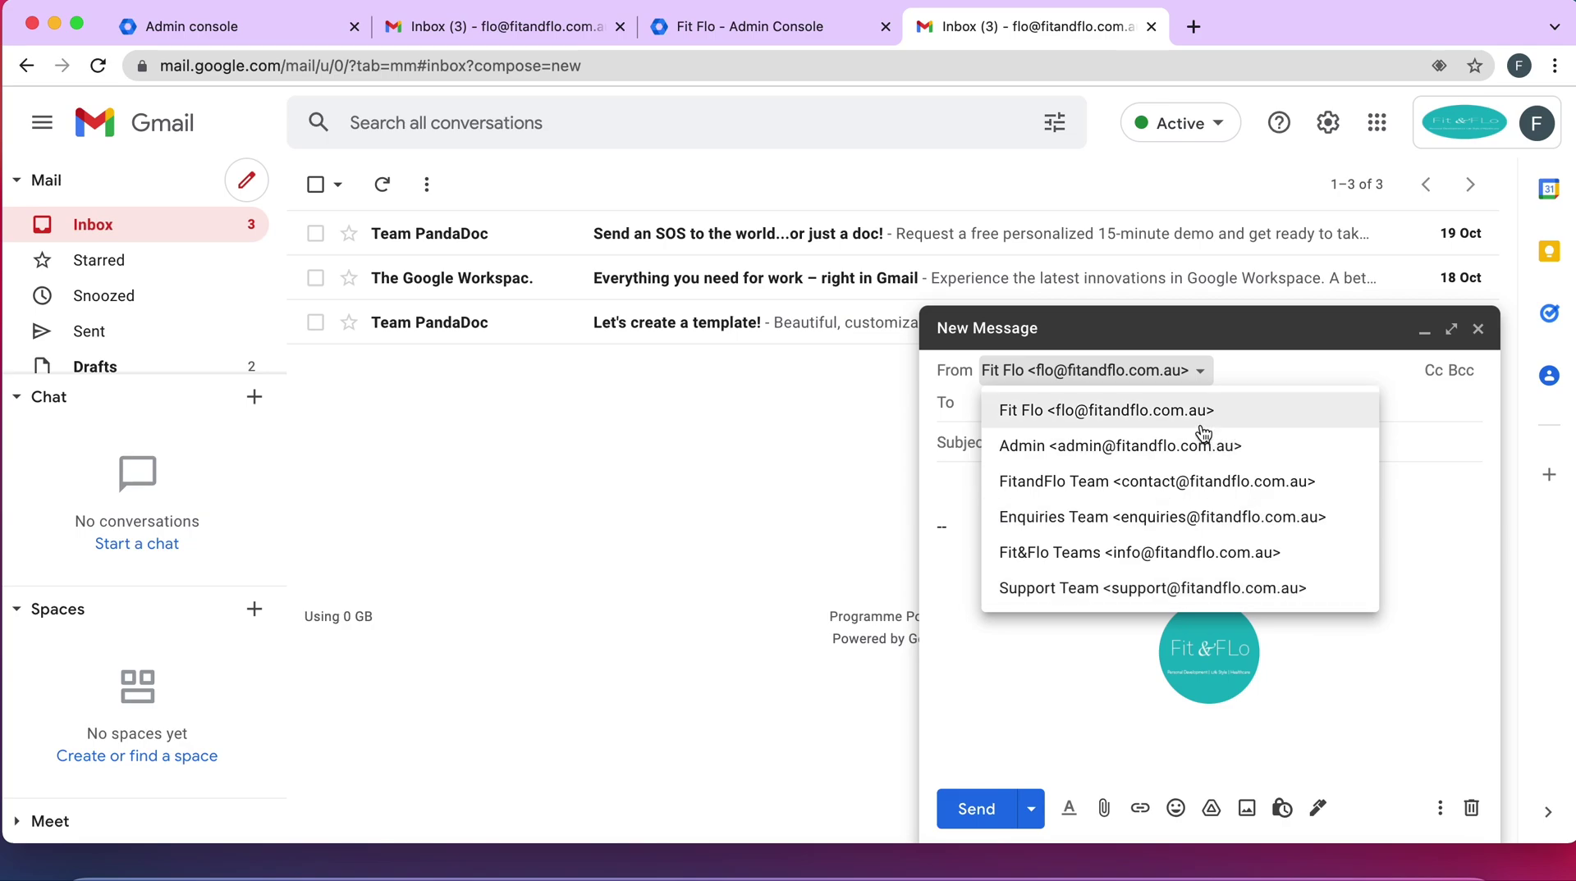
pyautogui.click(1180, 449)
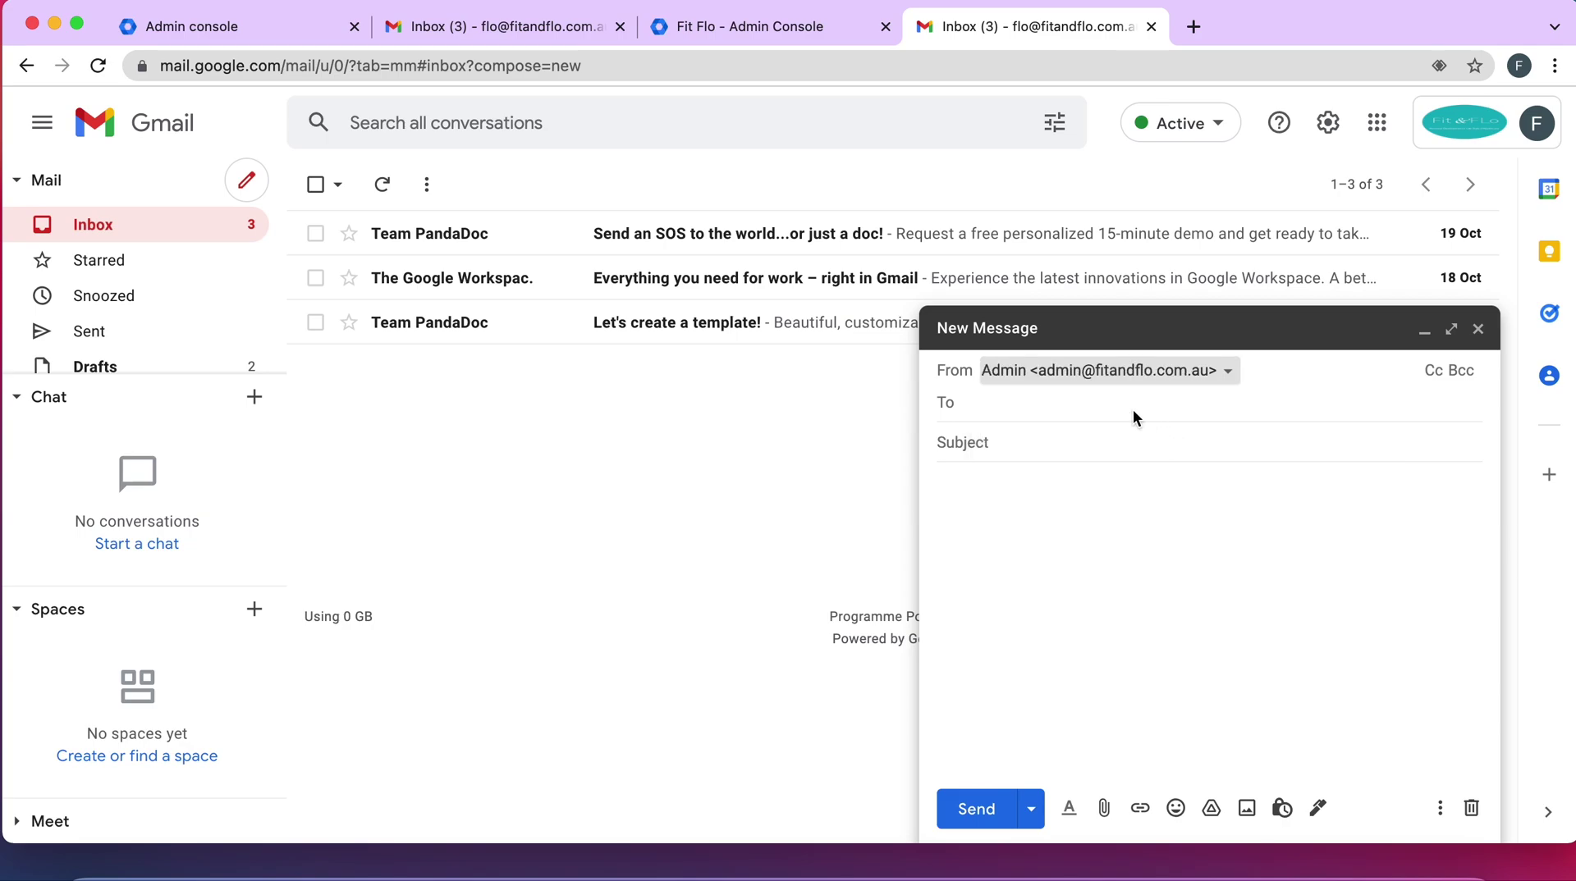
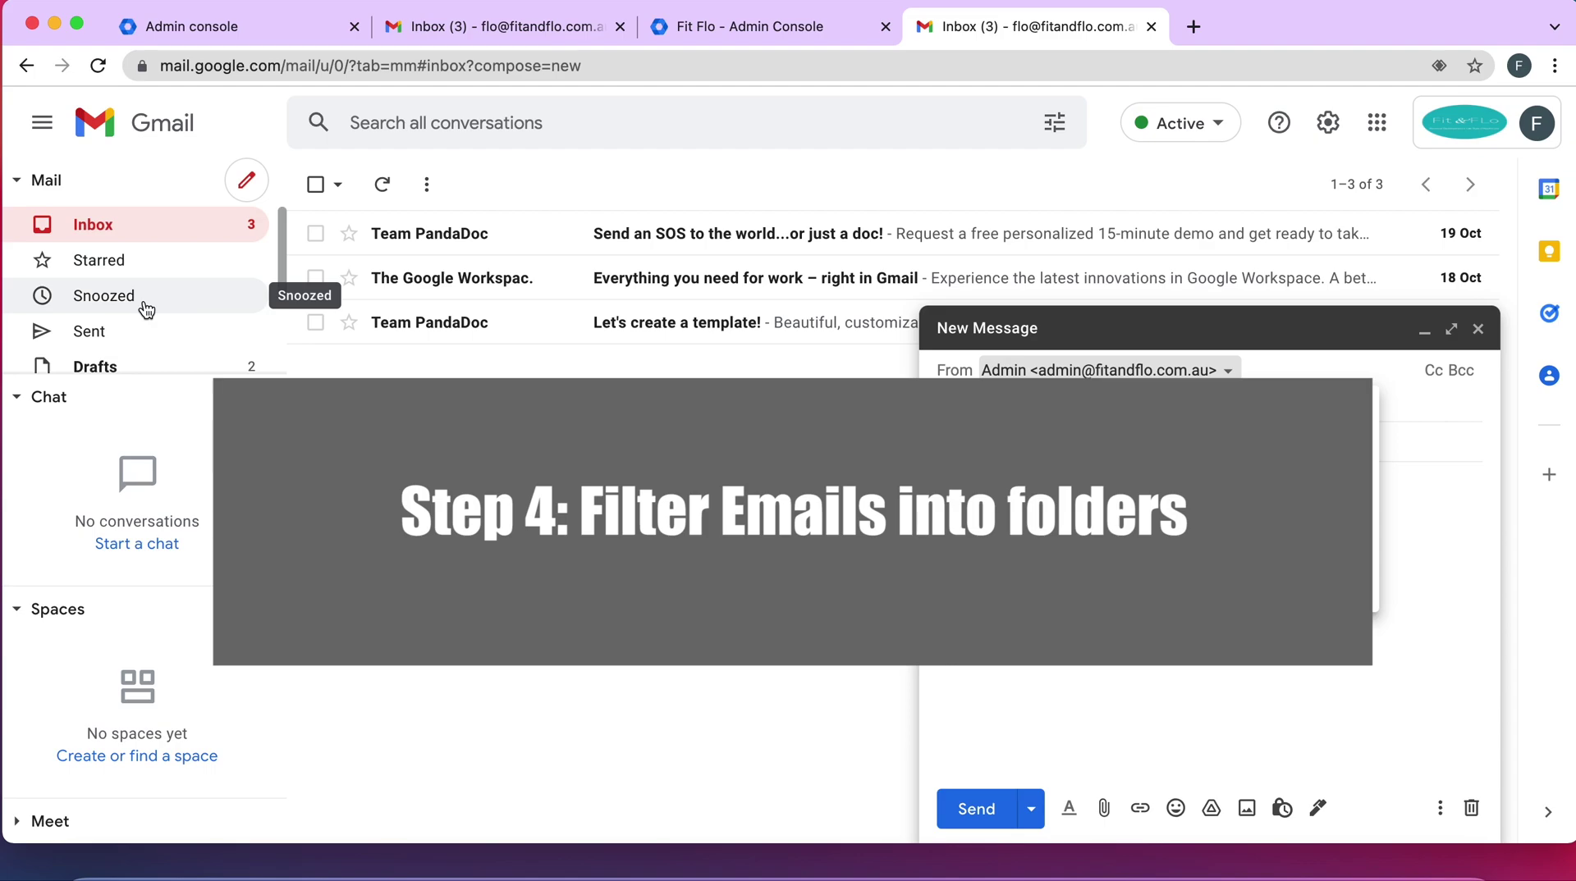
# Close the unsent new message with Escape so it is saved as a draft
pyautogui.scroll(-2, 146, 310)
pyautogui.scroll(-1, 146, 309)
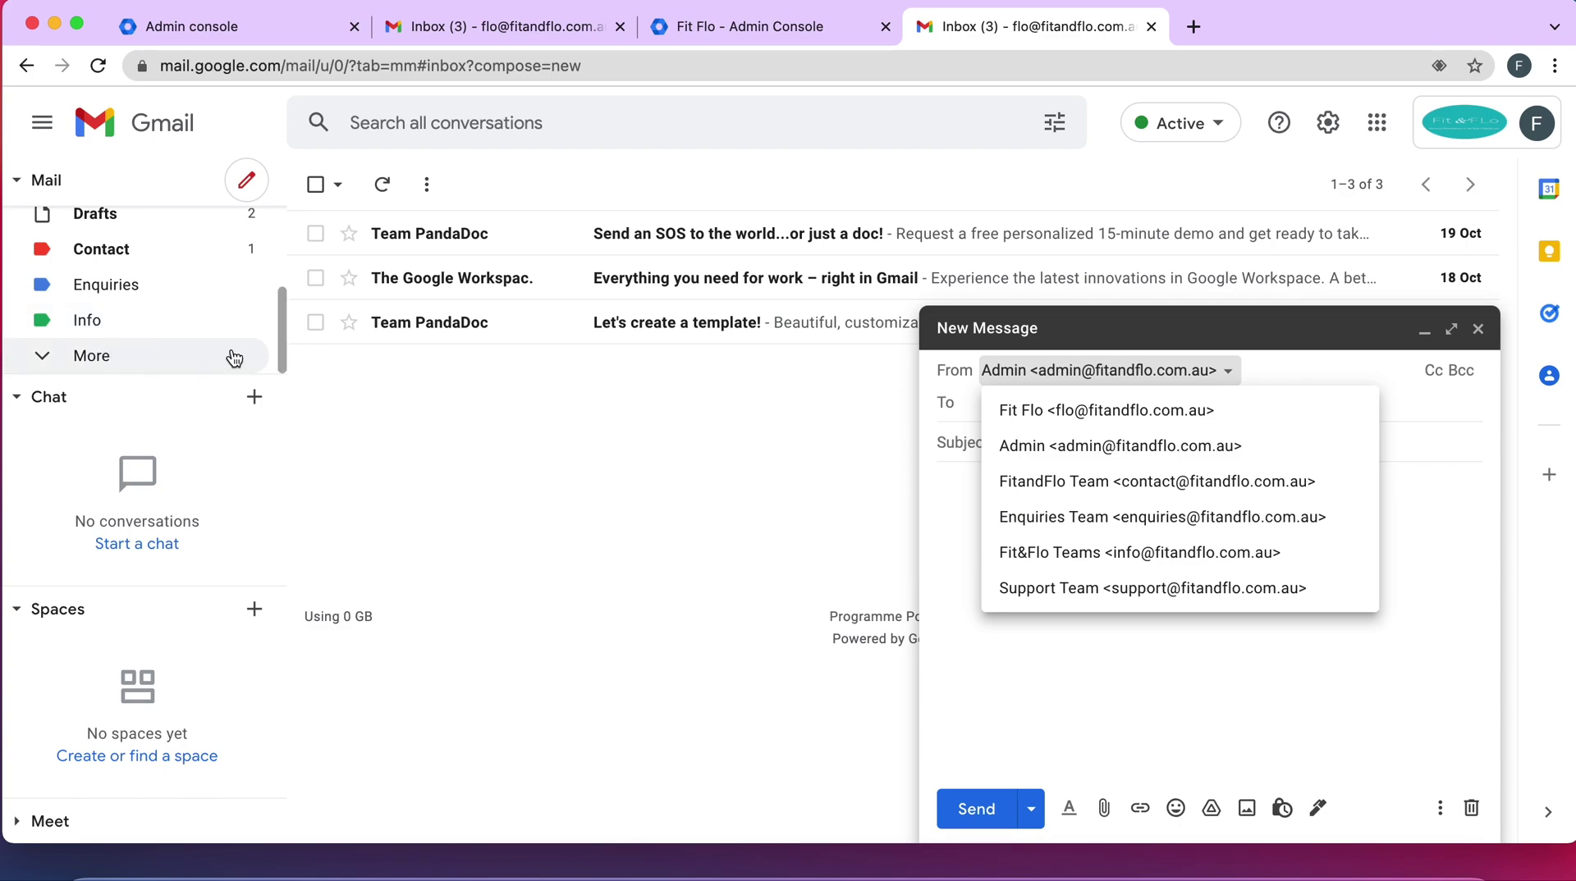
pyautogui.press('Escape')
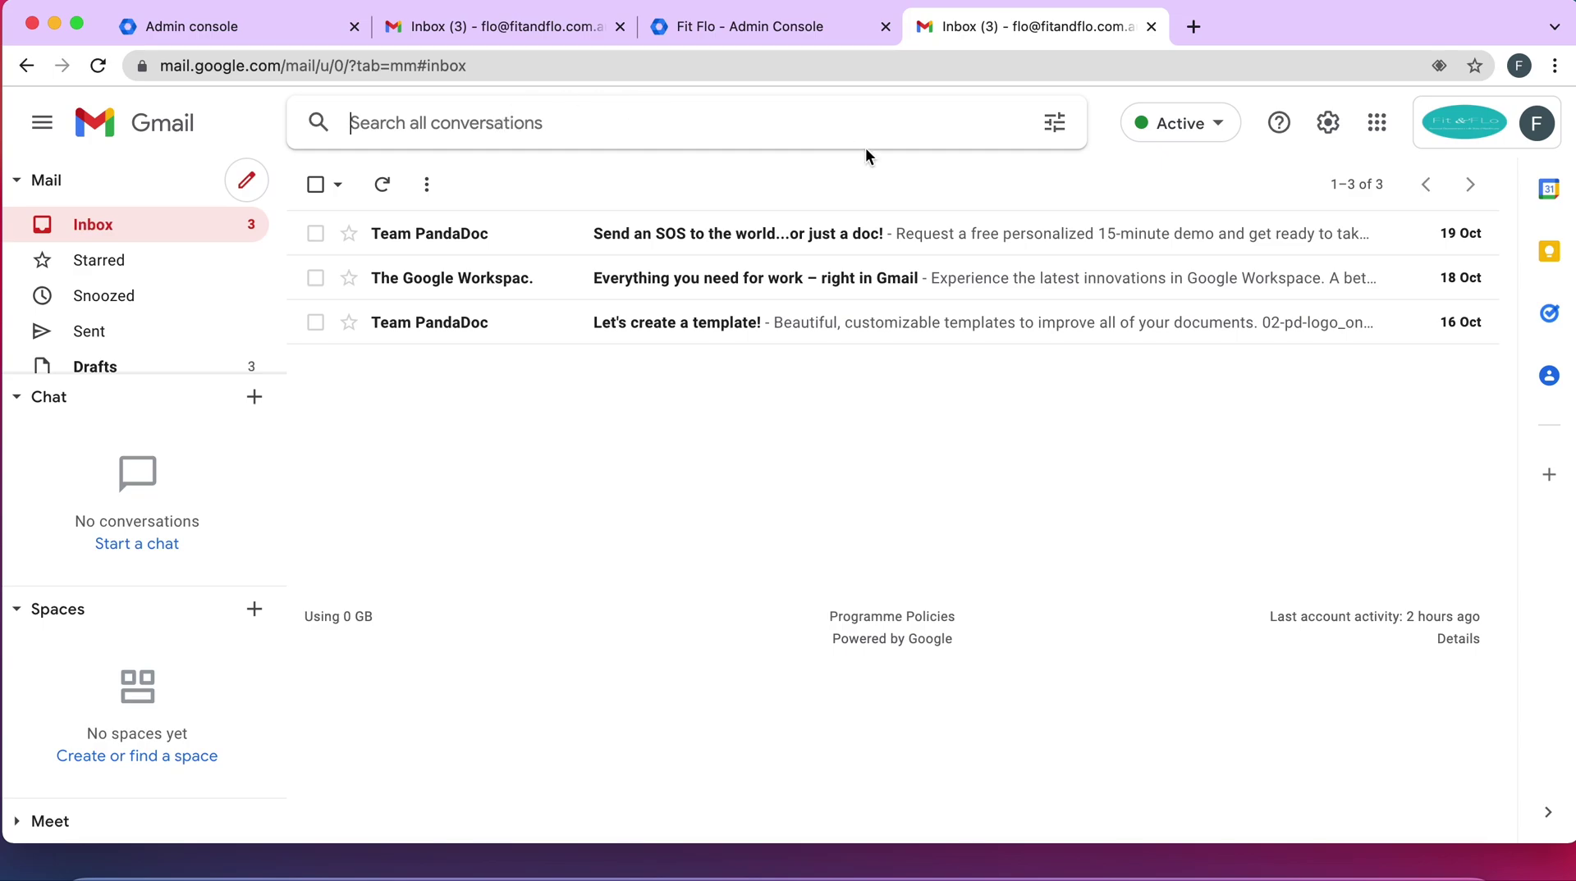
# Search for mail sent to the admin alias address and turn that search into a filter
pyautogui.click(1051, 127)
pyautogui.click(461, 227)
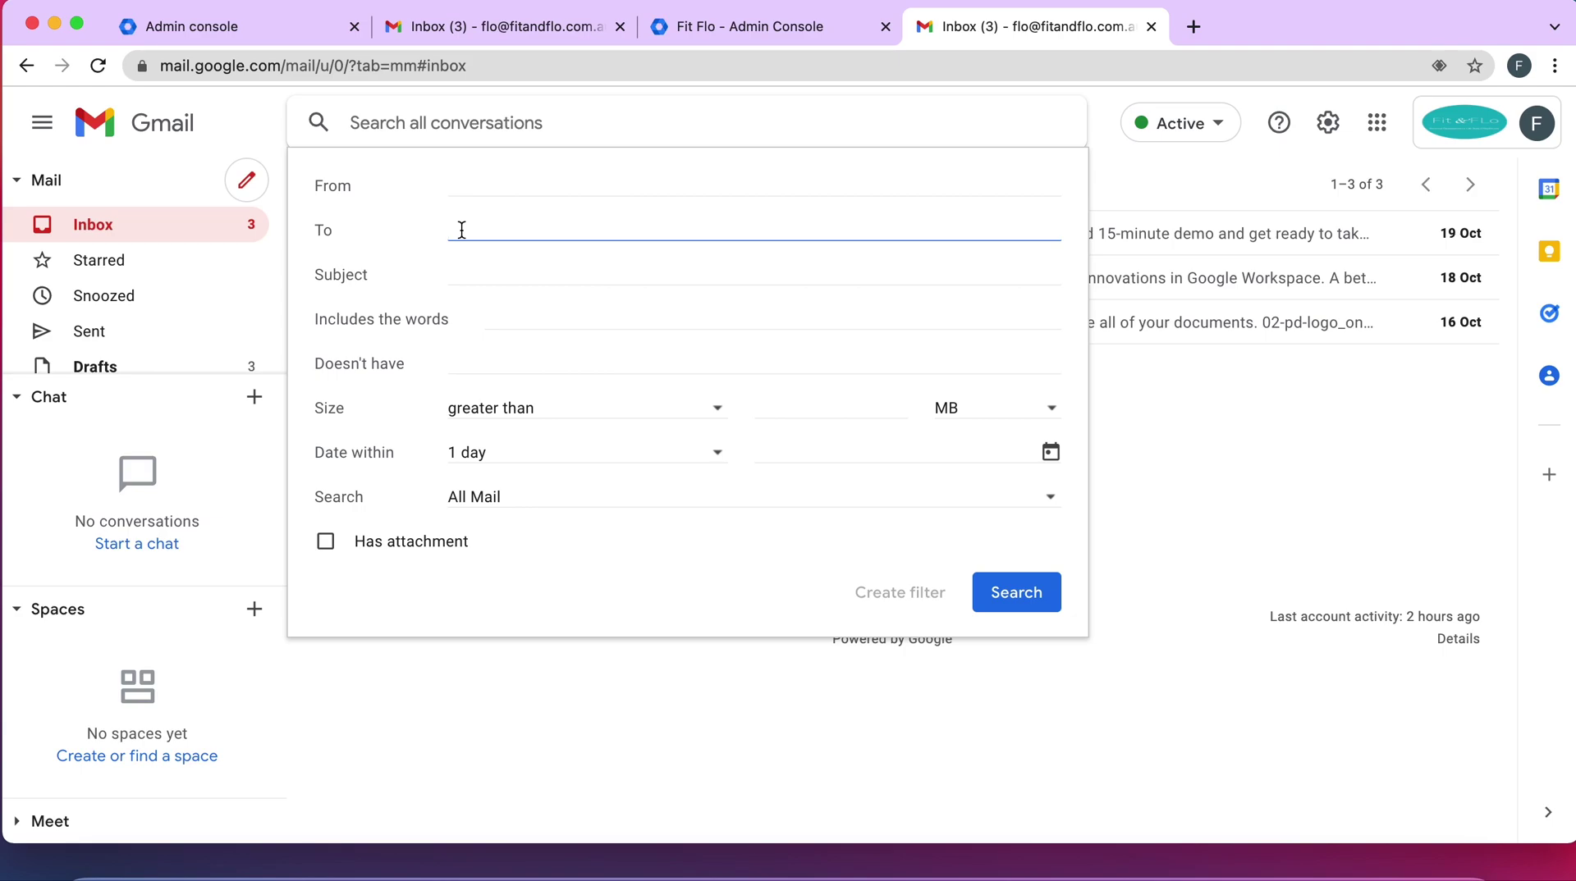
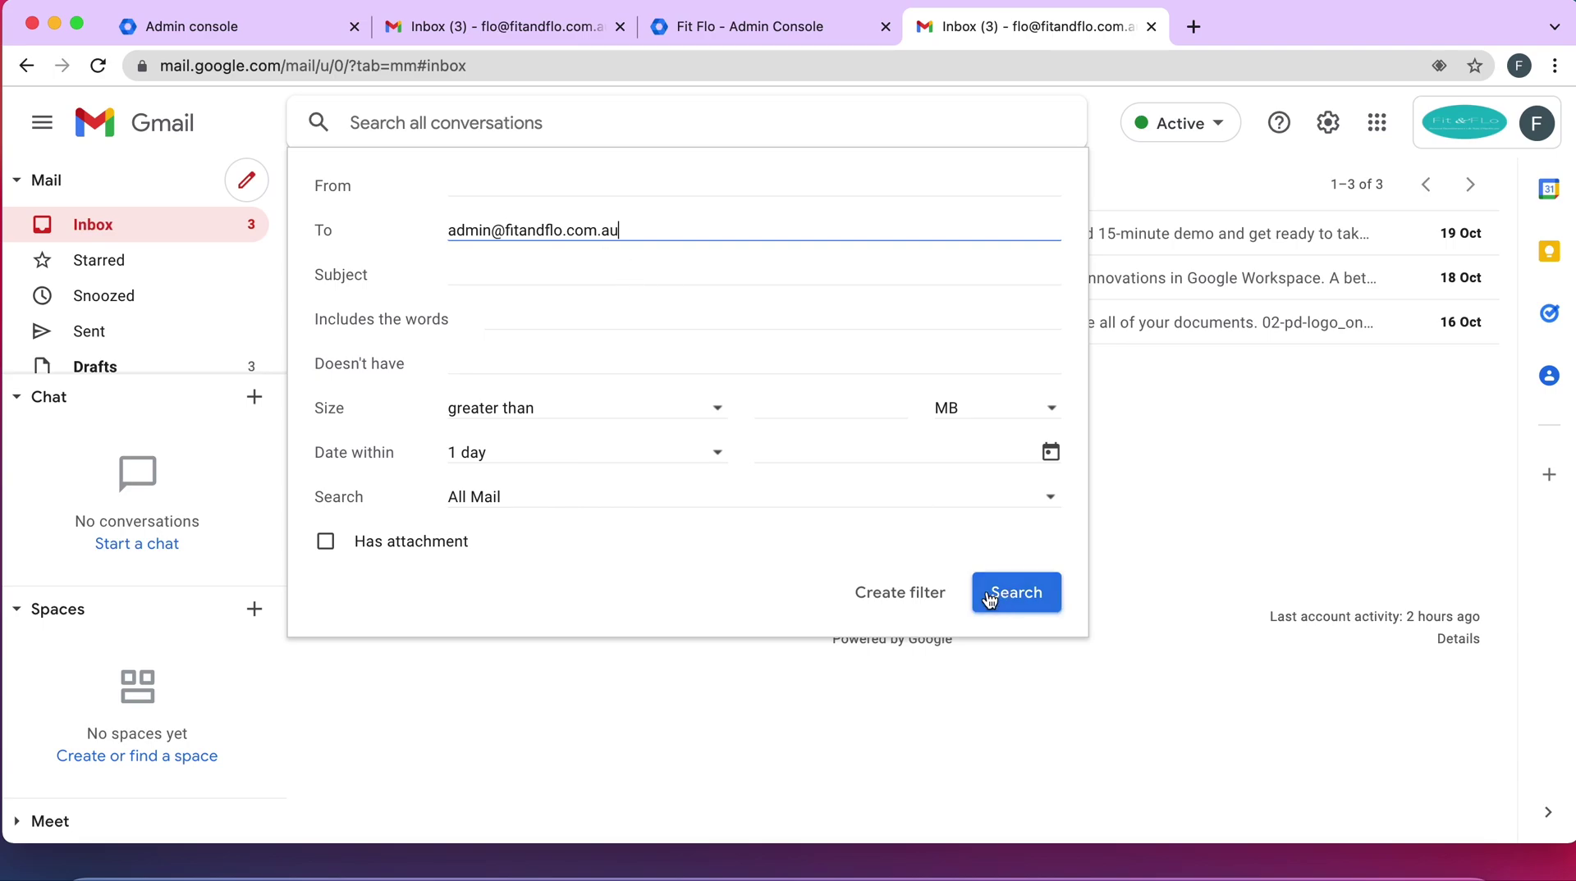
pyautogui.click(919, 593)
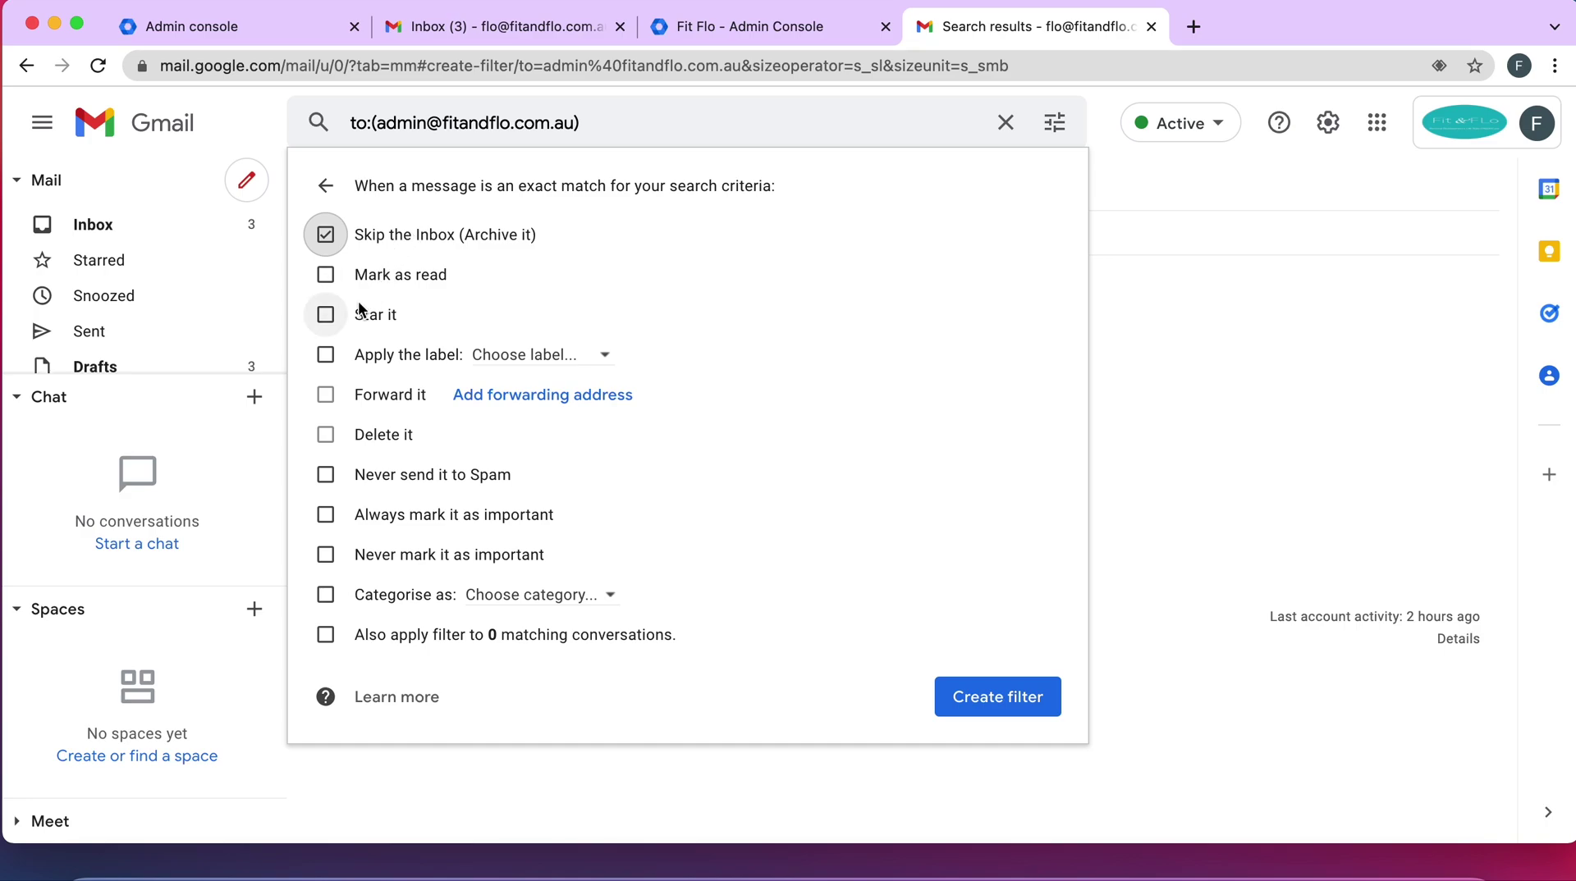
# Have the filter apply a new label named 'Admin', then create the filter
pyautogui.click(332, 357)
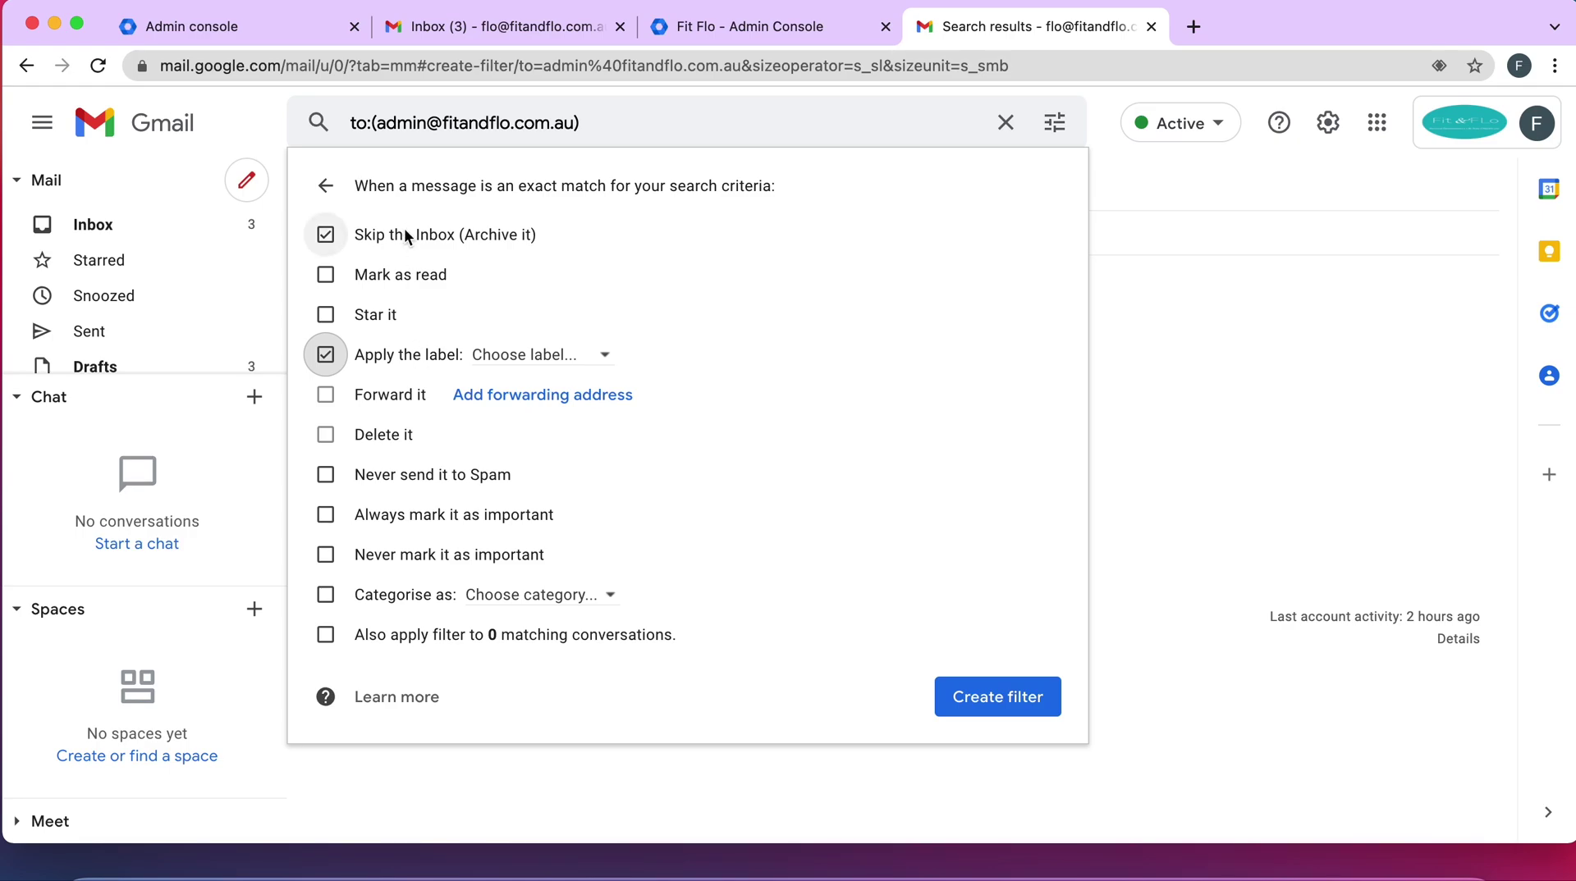
pyautogui.click(526, 361)
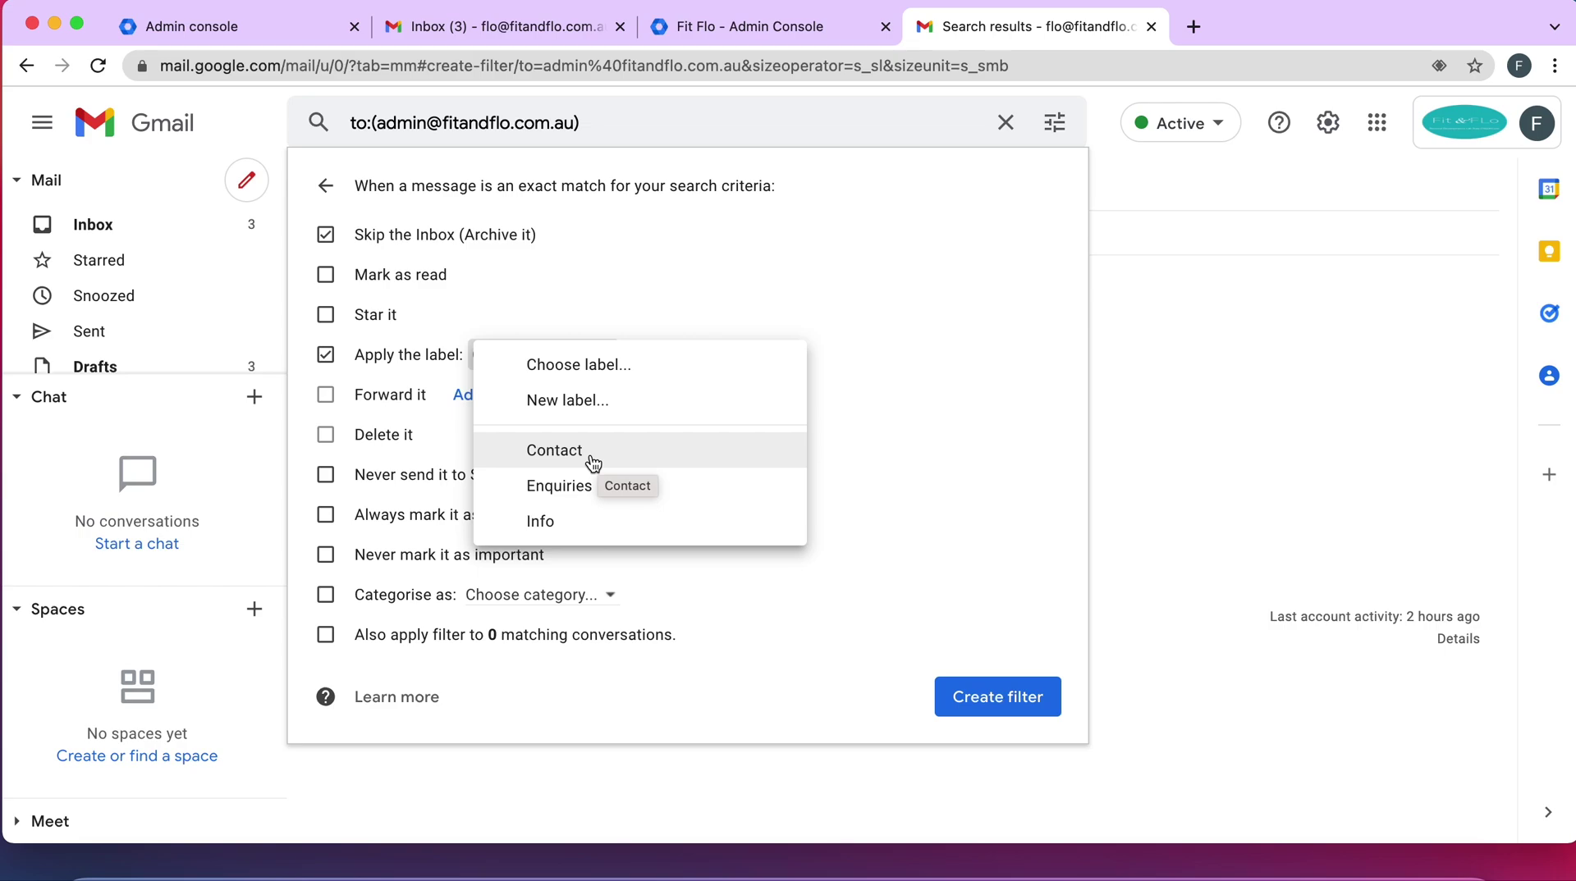
pyautogui.click(604, 412)
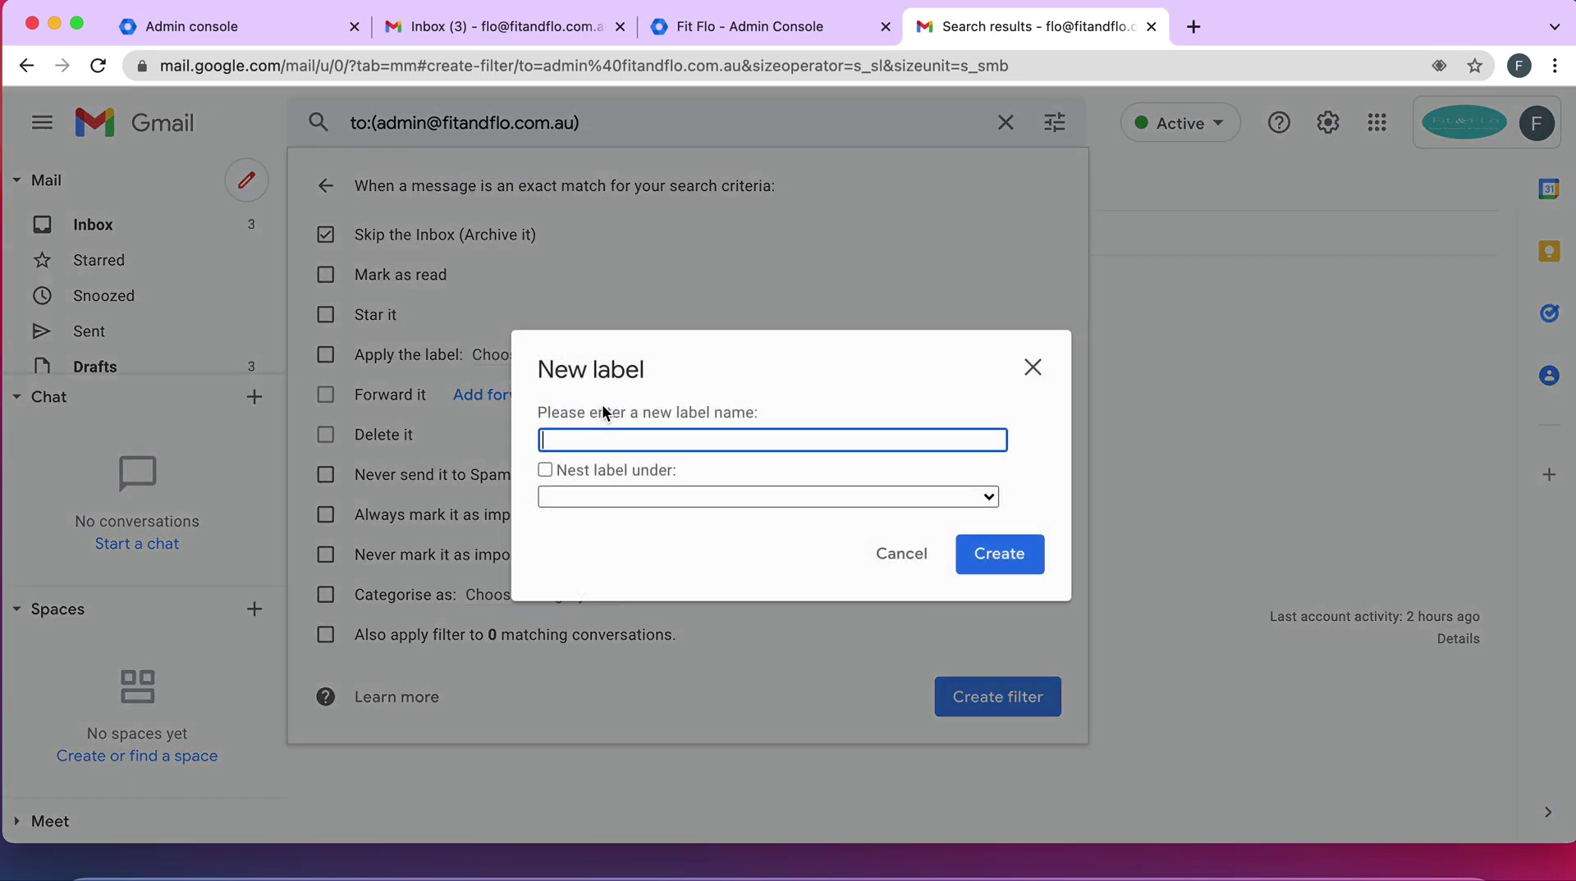
pyautogui.write('Admin')
pyautogui.click(997, 573)
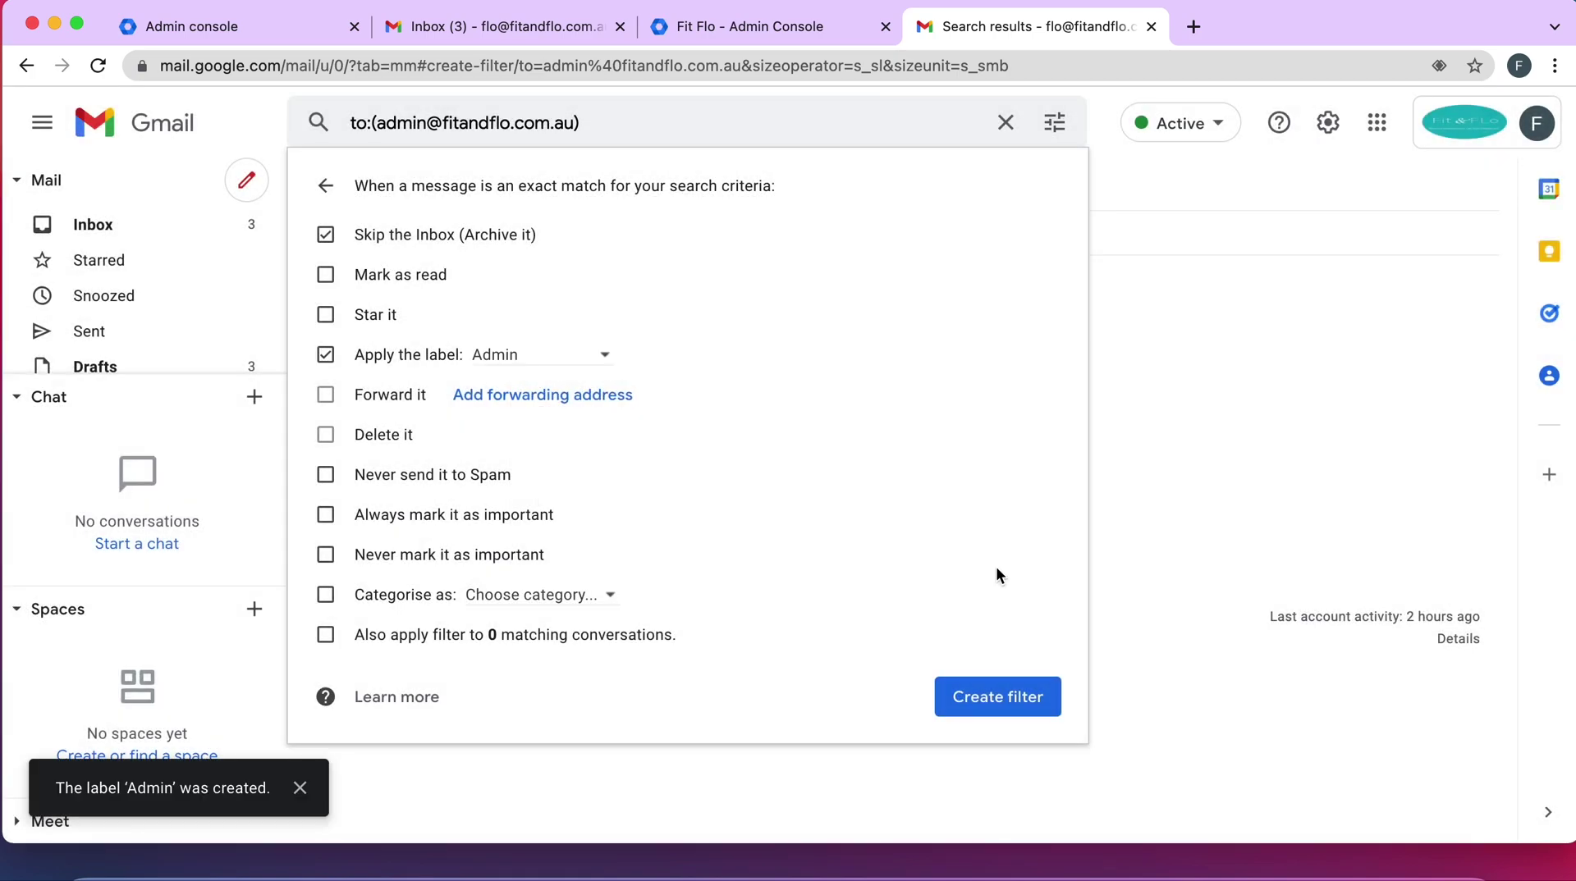
pyautogui.click(990, 697)
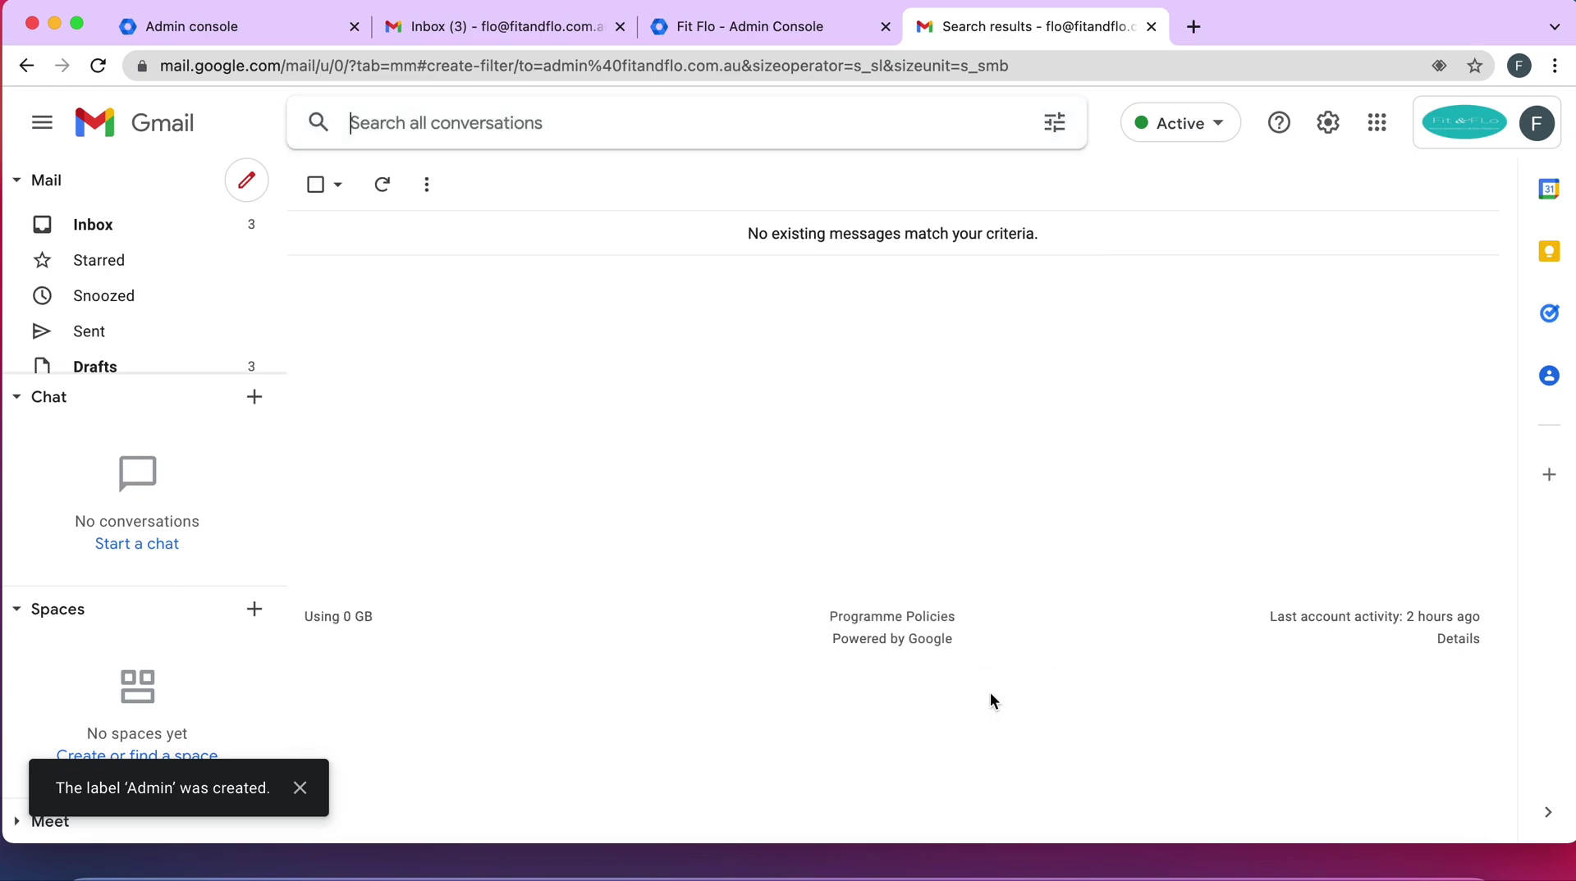
# Set the Admin label's colour to light purple
pyautogui.scroll(-3, 183, 332)
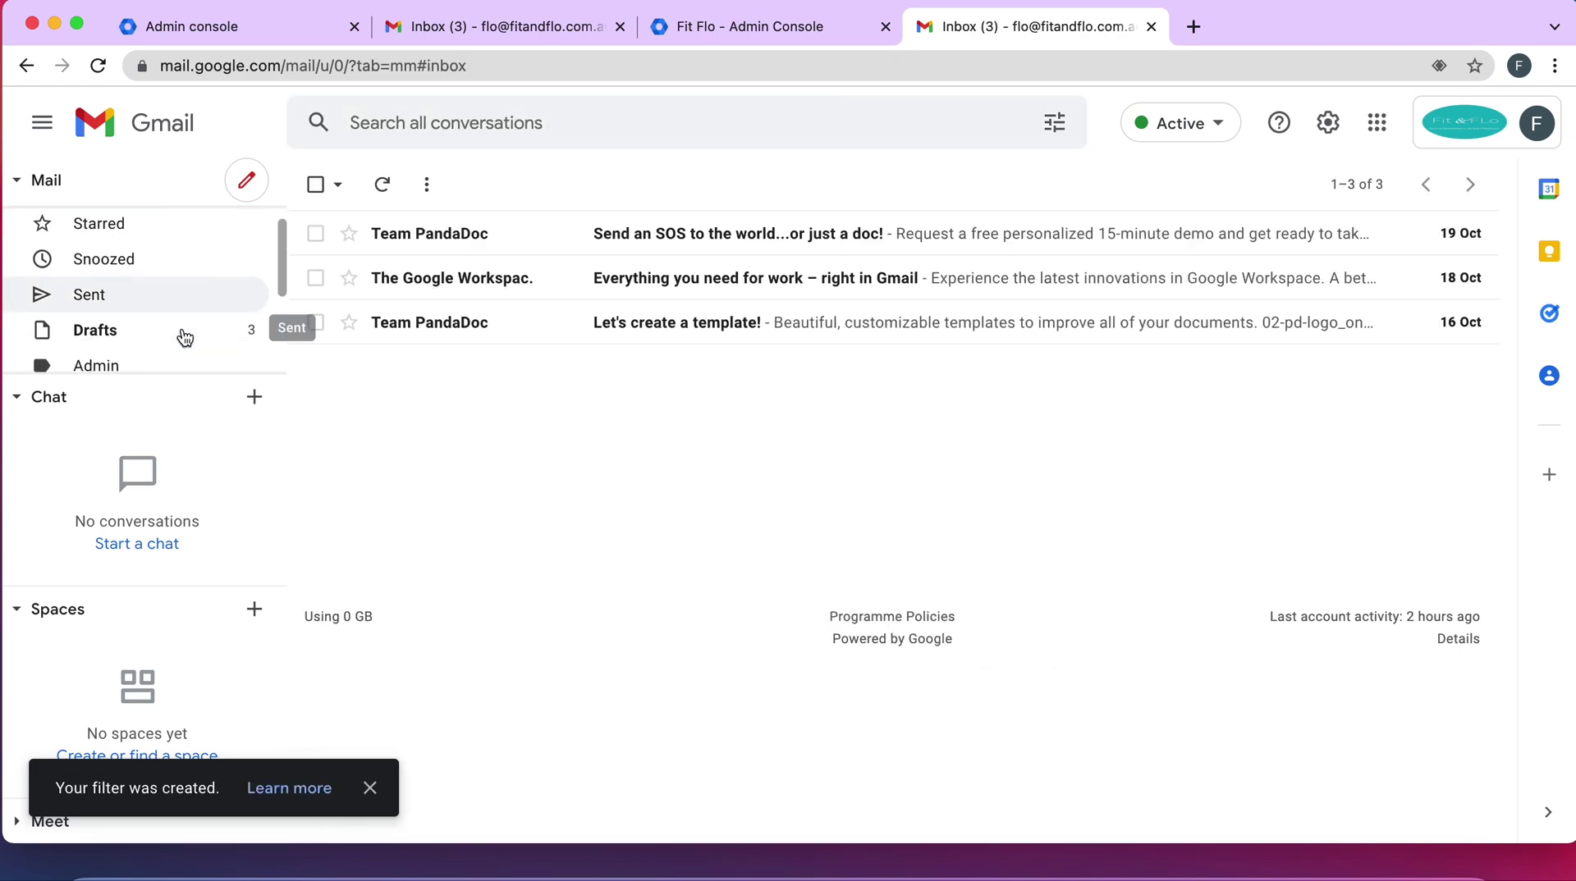
pyautogui.scroll(-2, 185, 336)
pyautogui.scroll(2, 183, 334)
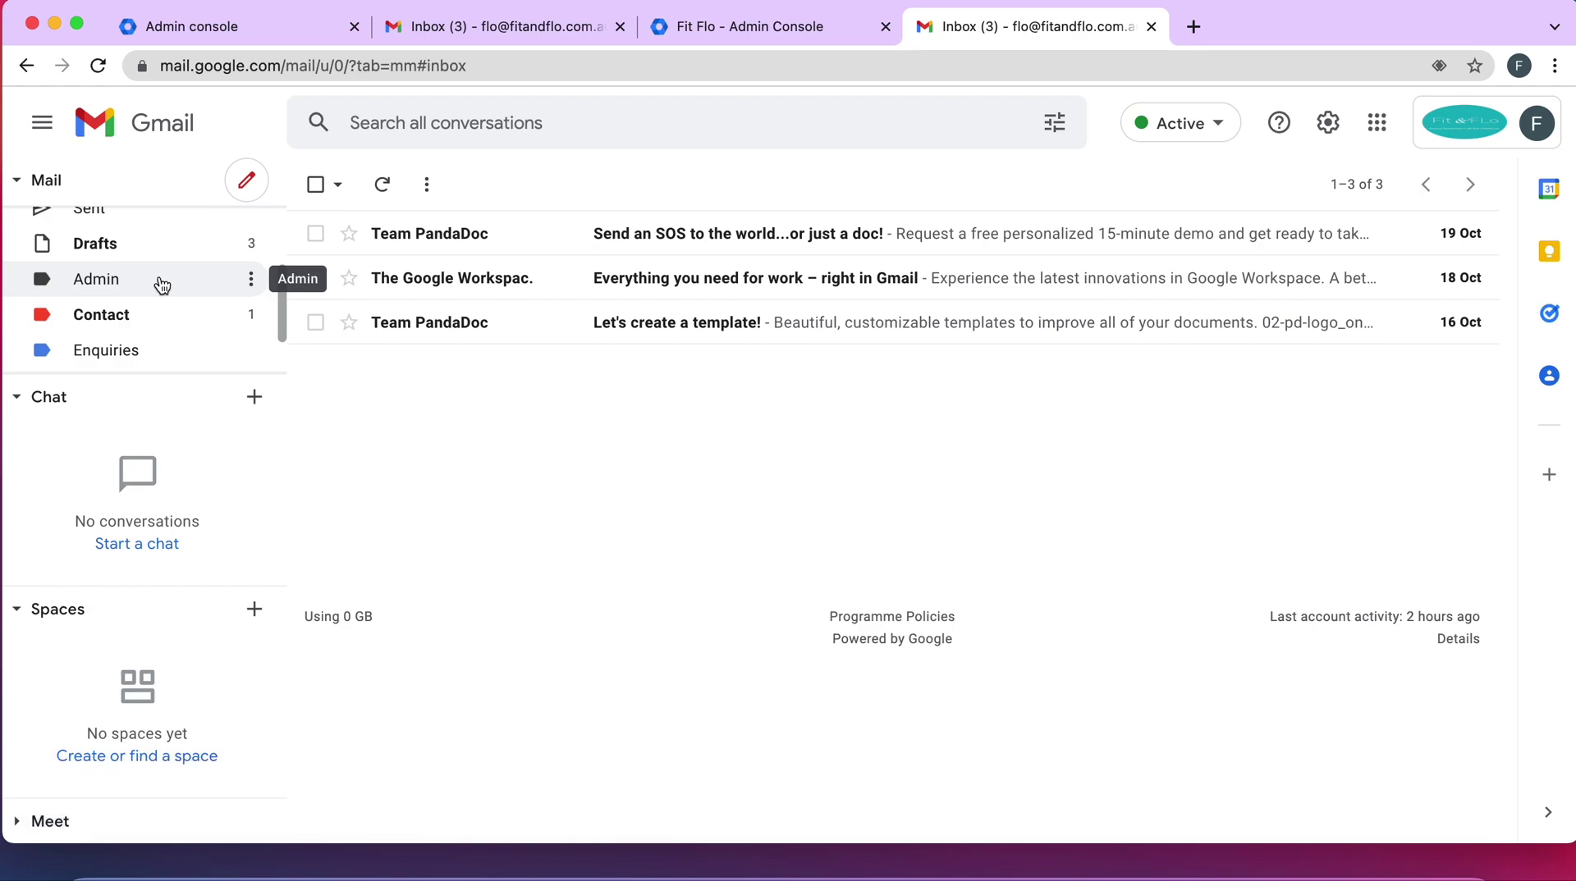
pyautogui.click(246, 284)
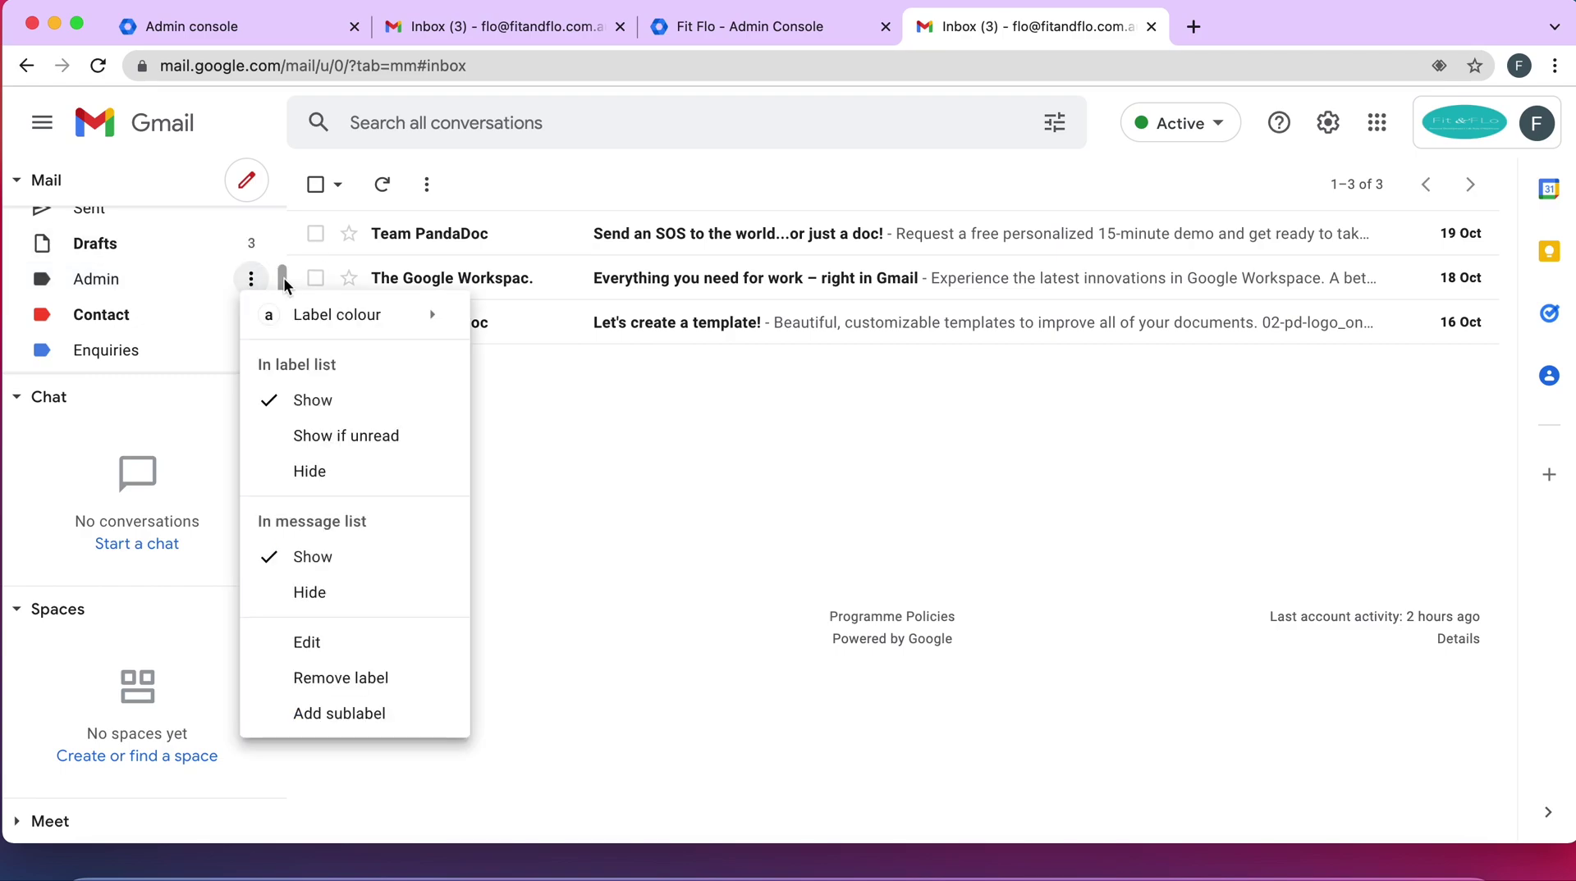
pyautogui.moveTo(349, 316)
pyautogui.click(614, 353)
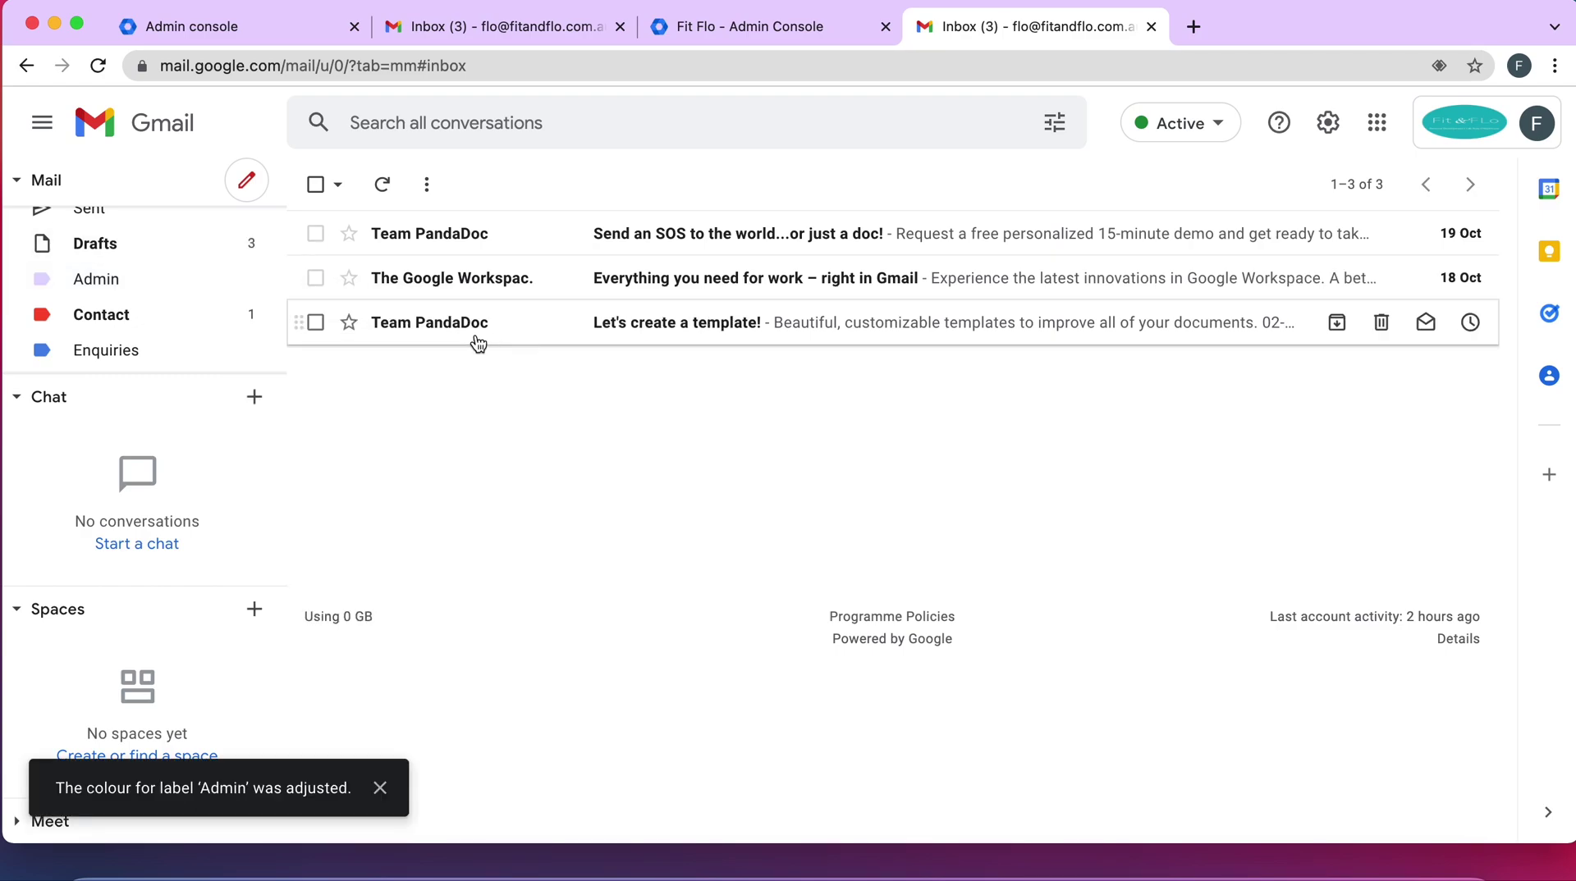
# Start a new email message
pyautogui.scroll(-1, 123, 347)
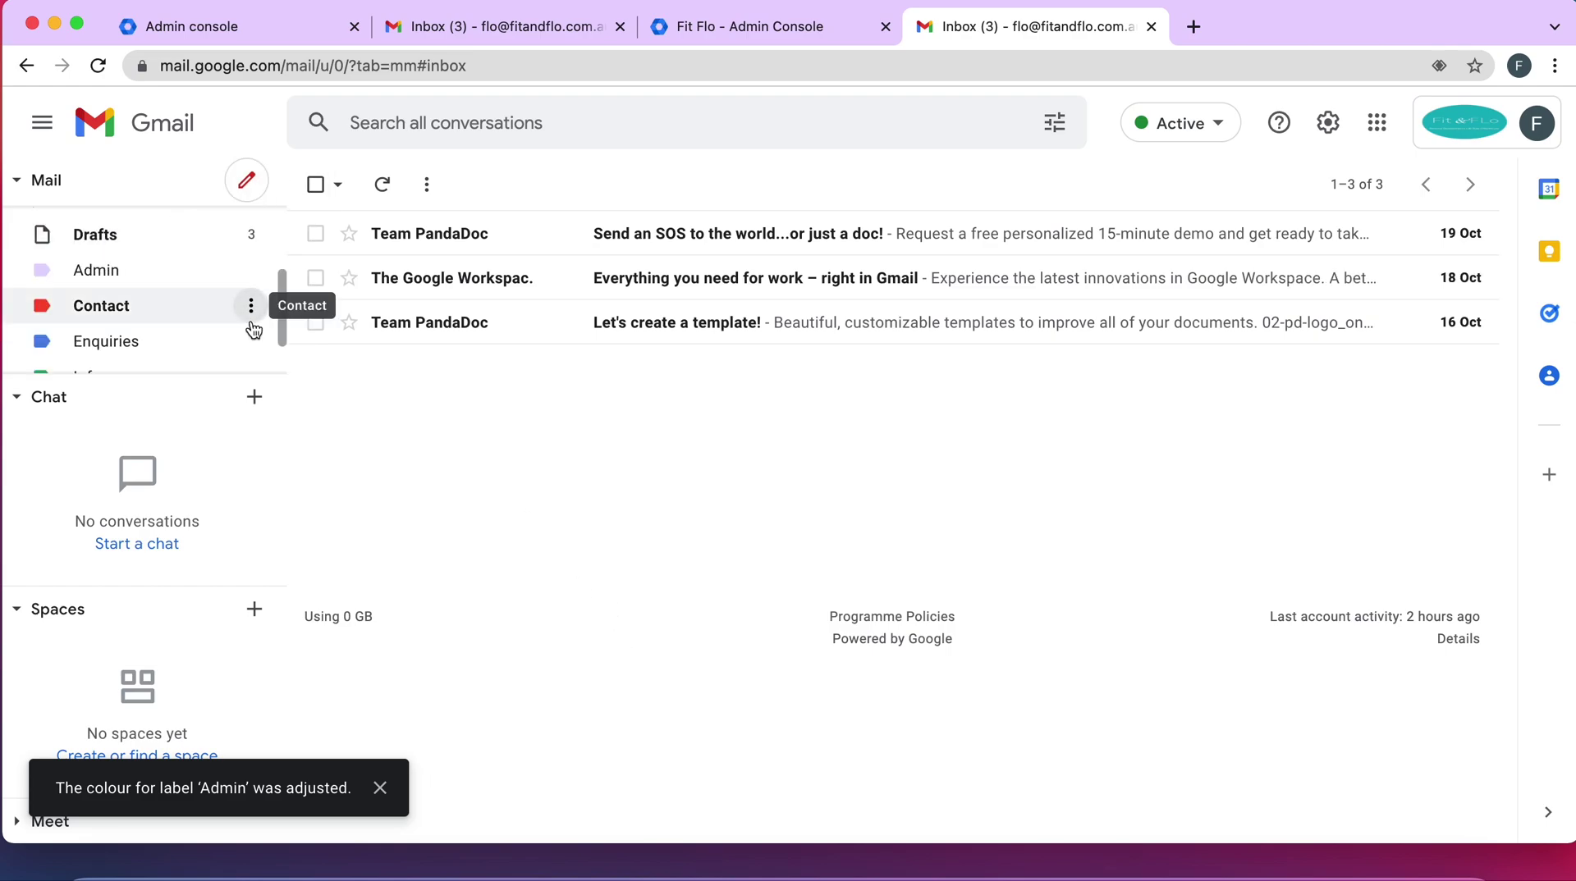
pyautogui.scroll(2, 212, 274)
pyautogui.click(256, 187)
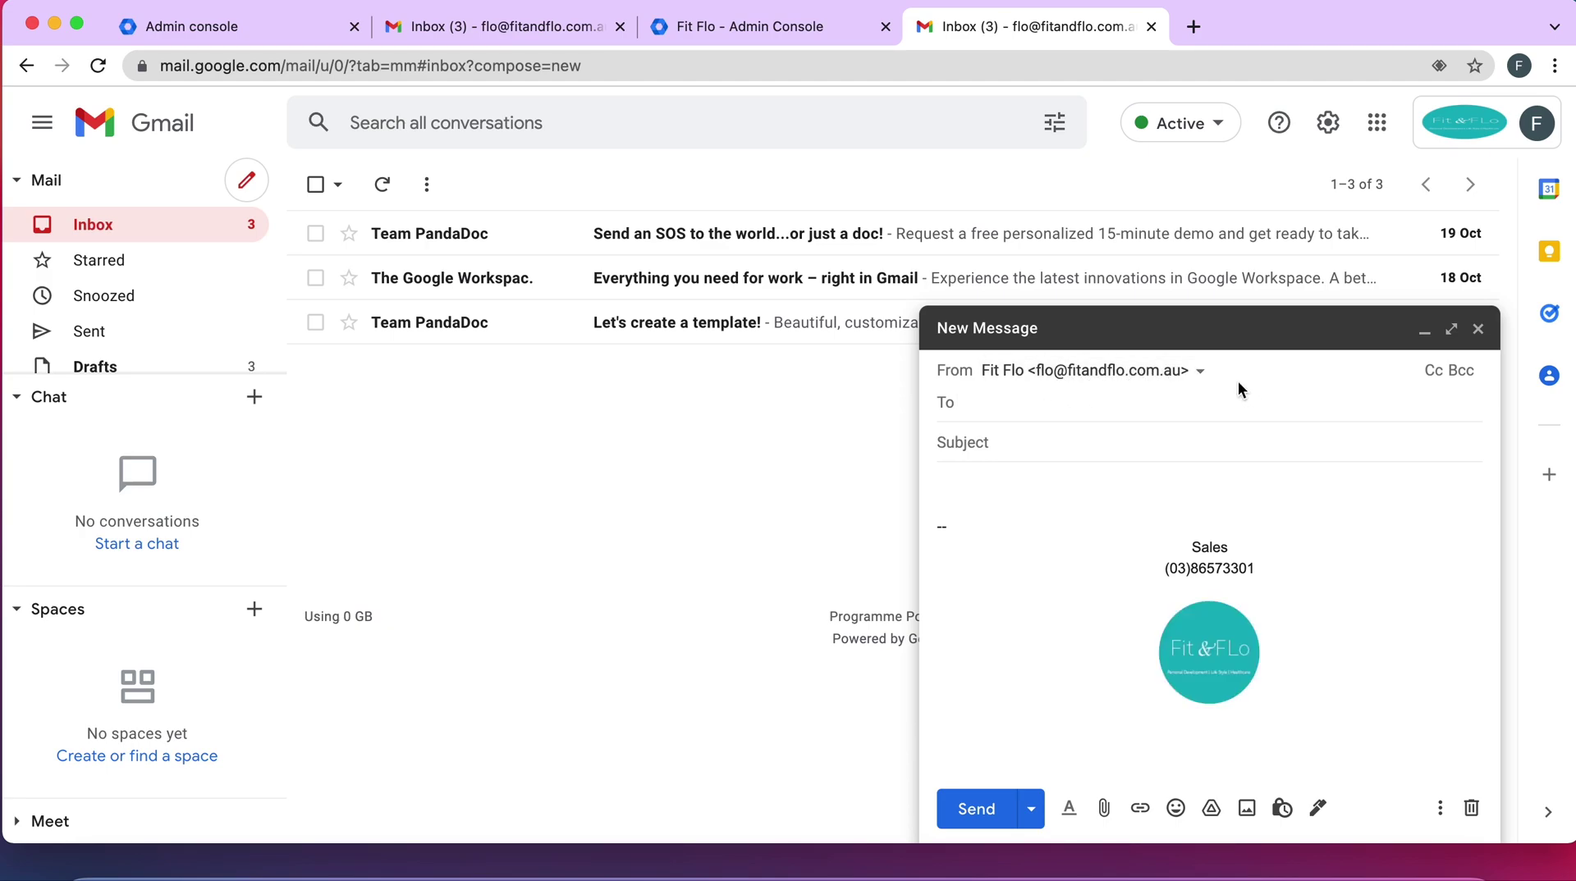
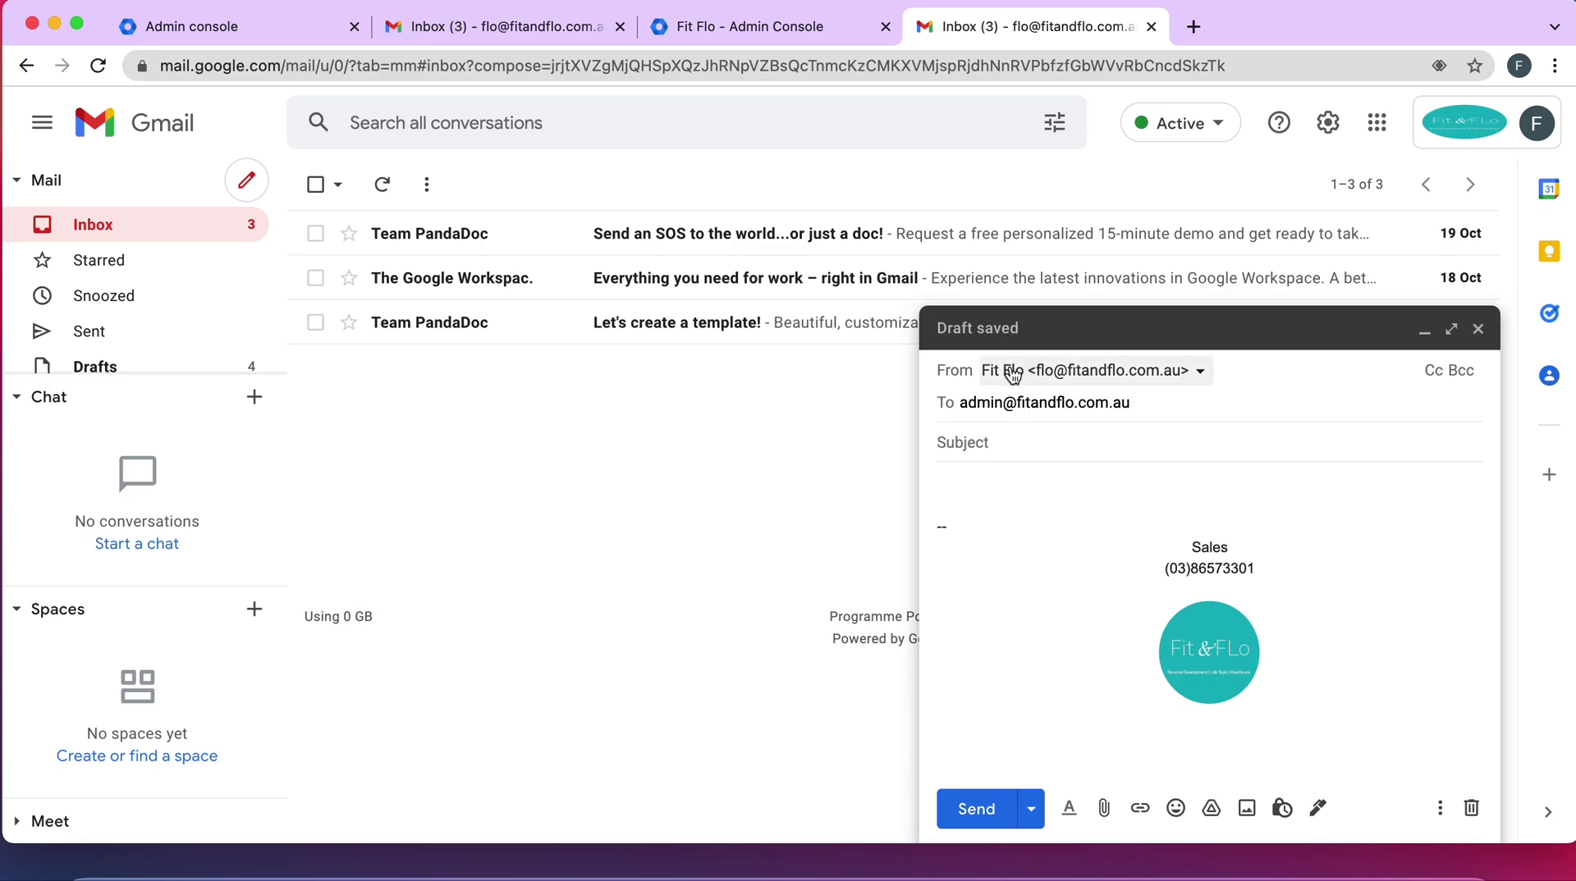
# Send an email to the admin alias with subject 'Test 123' and body 'Hi there'
pyautogui.click(975, 444)
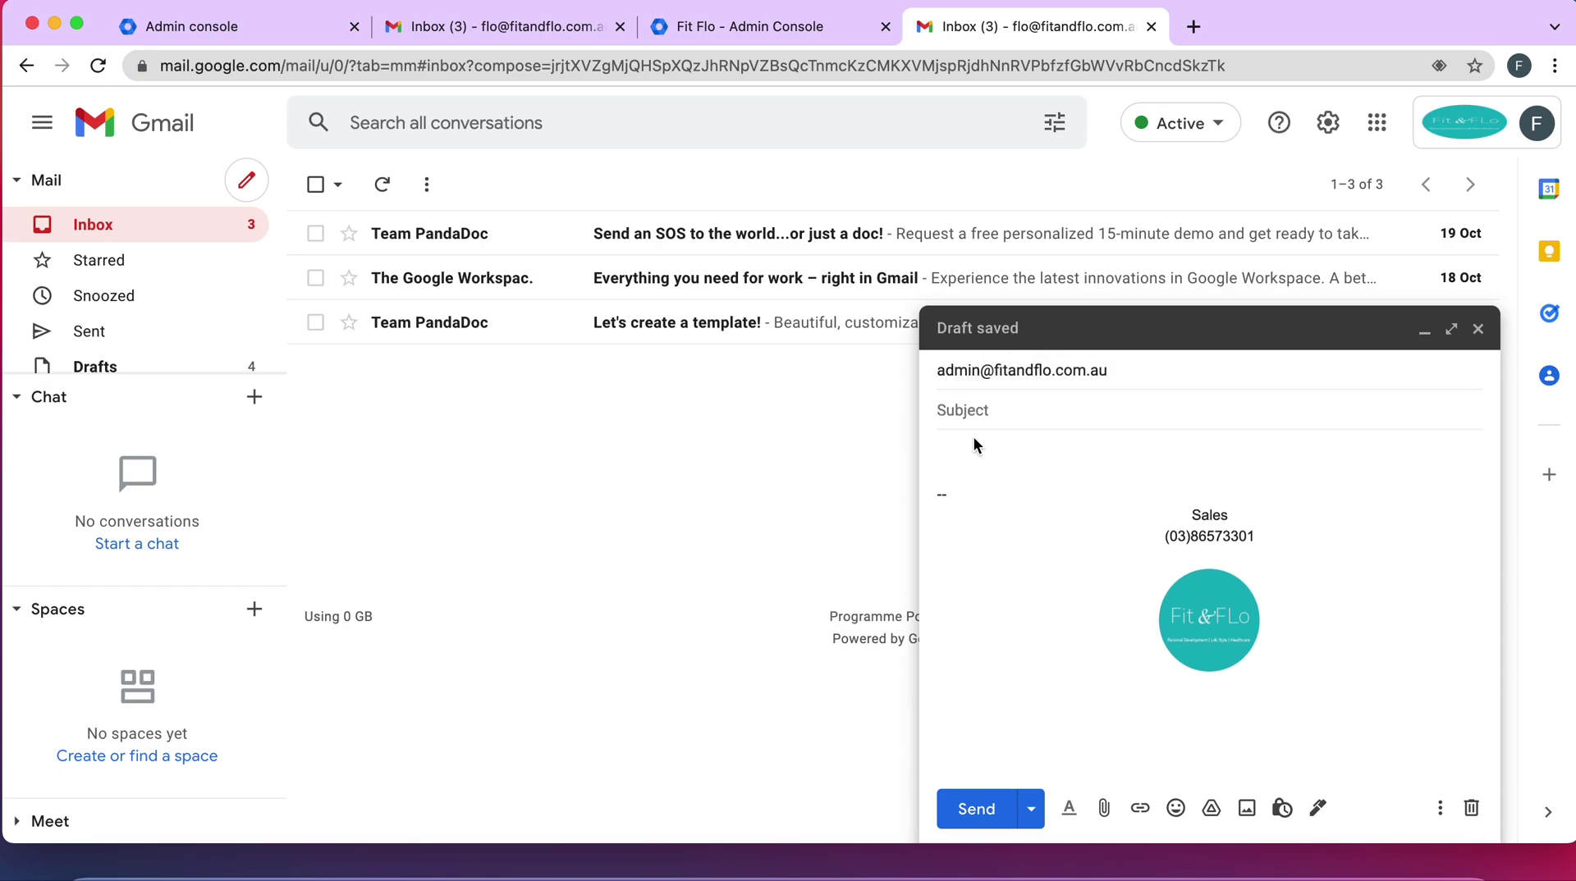
pyautogui.write('Test 123')
pyautogui.click(995, 469)
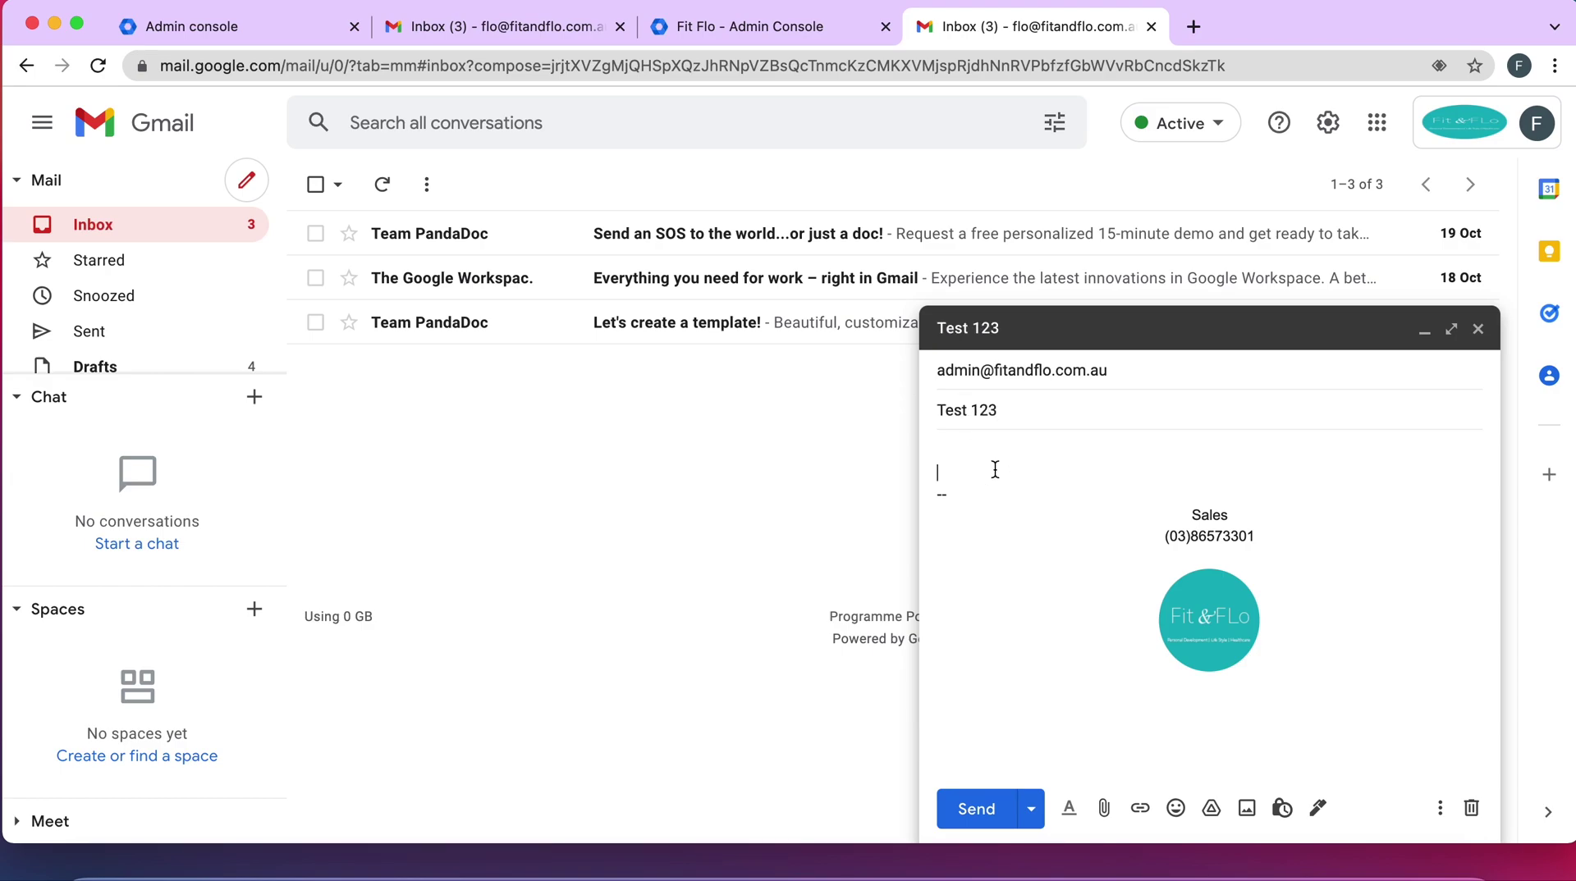
pyautogui.write('Hi there')
pyautogui.click(973, 808)
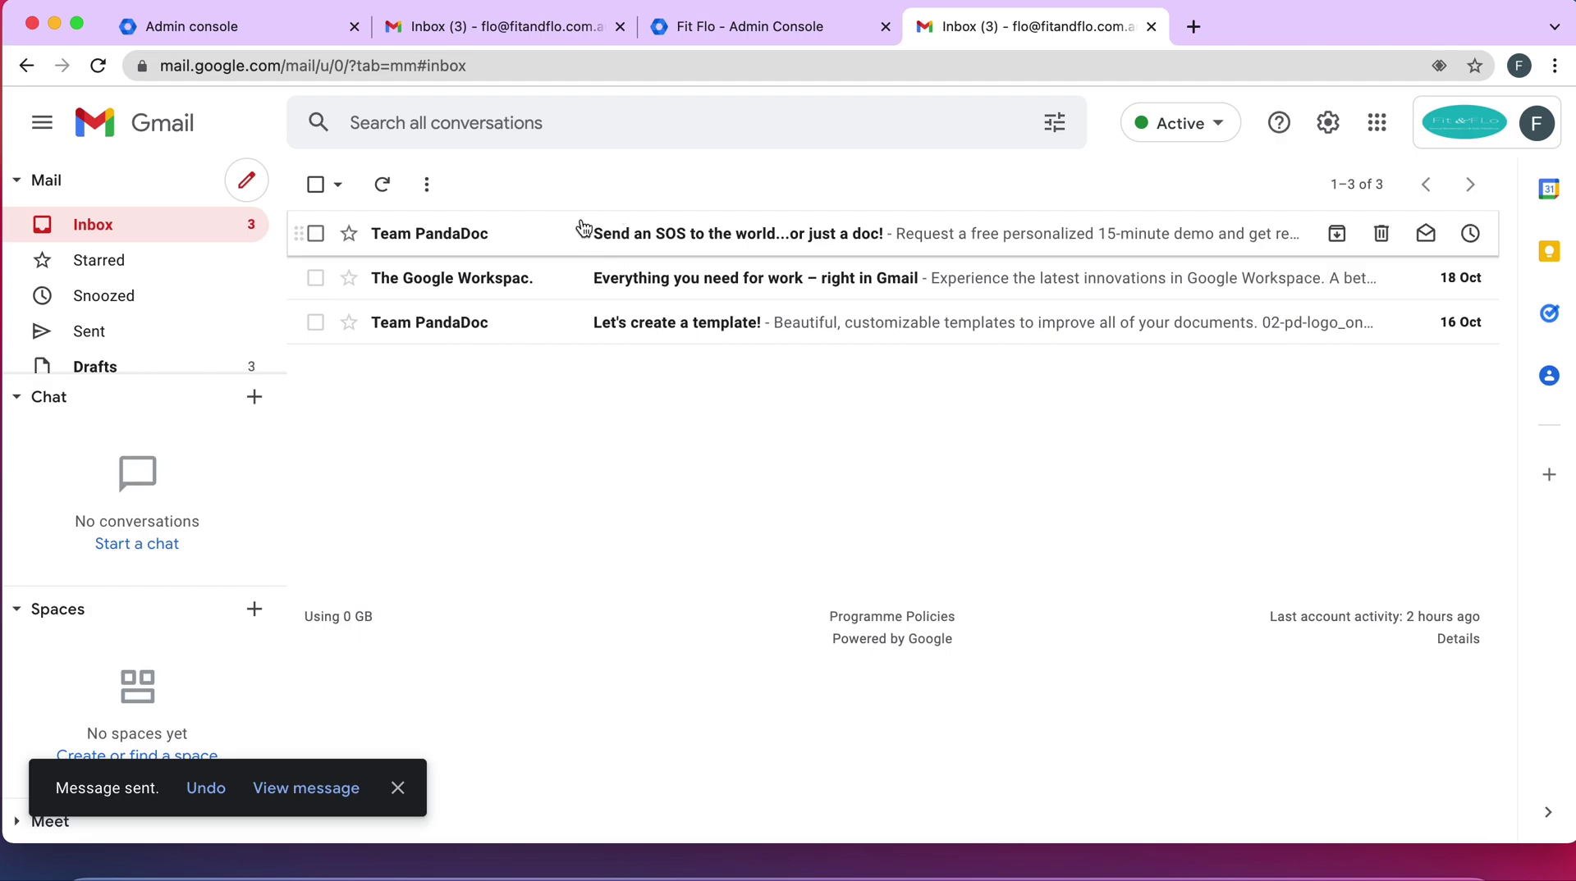
# Refresh the inbox to check for the new test message
pyautogui.moveTo(608, 231); pyautogui.dragTo(624, 358)
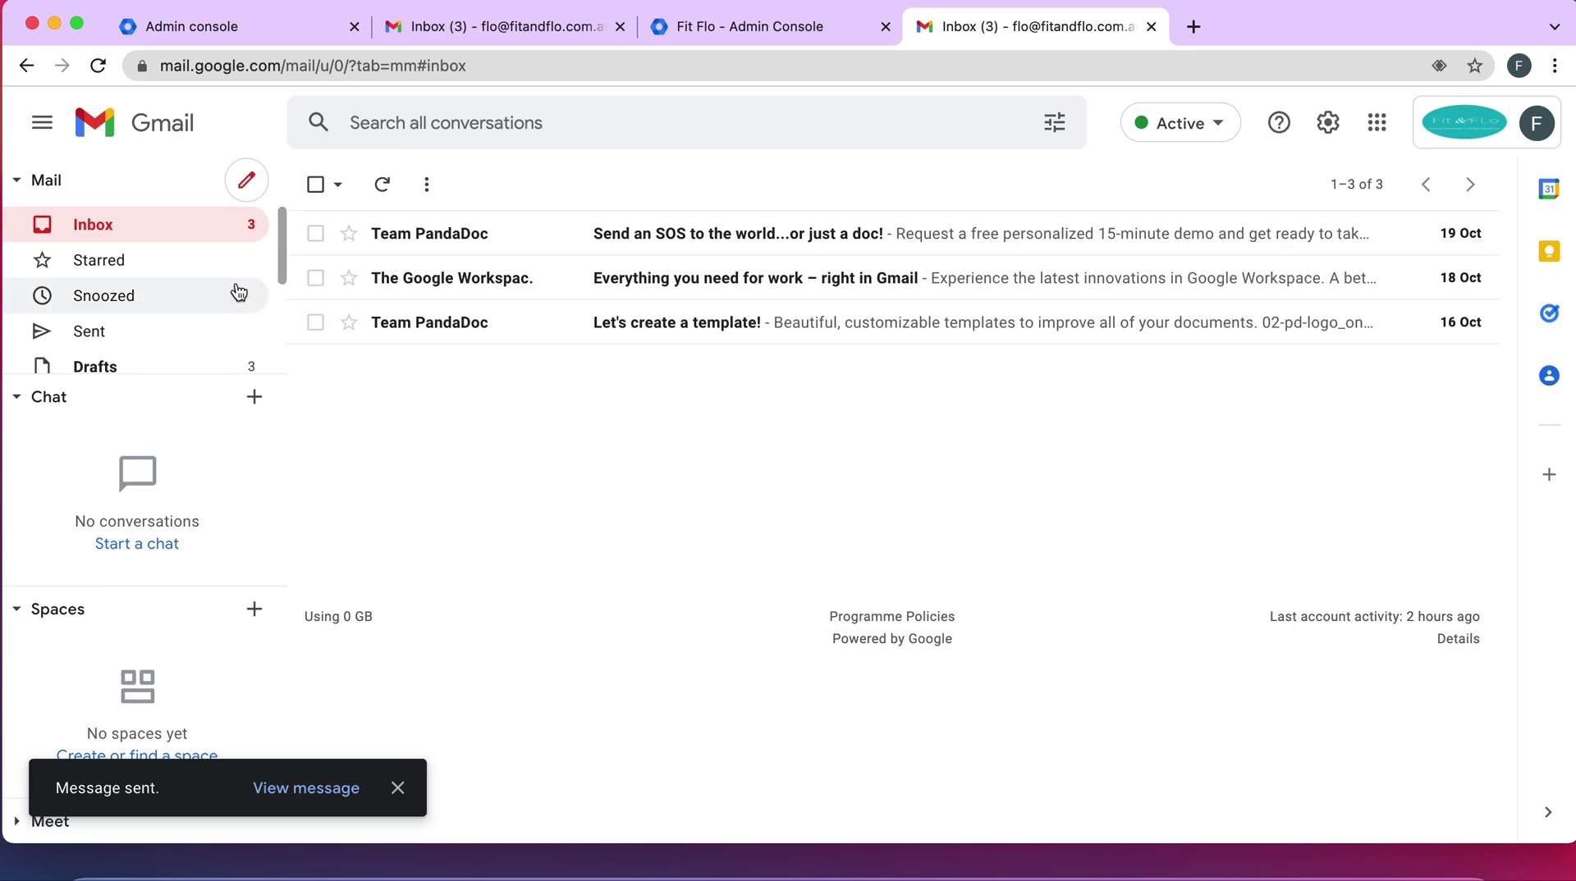
pyautogui.scroll(-3, 181, 279)
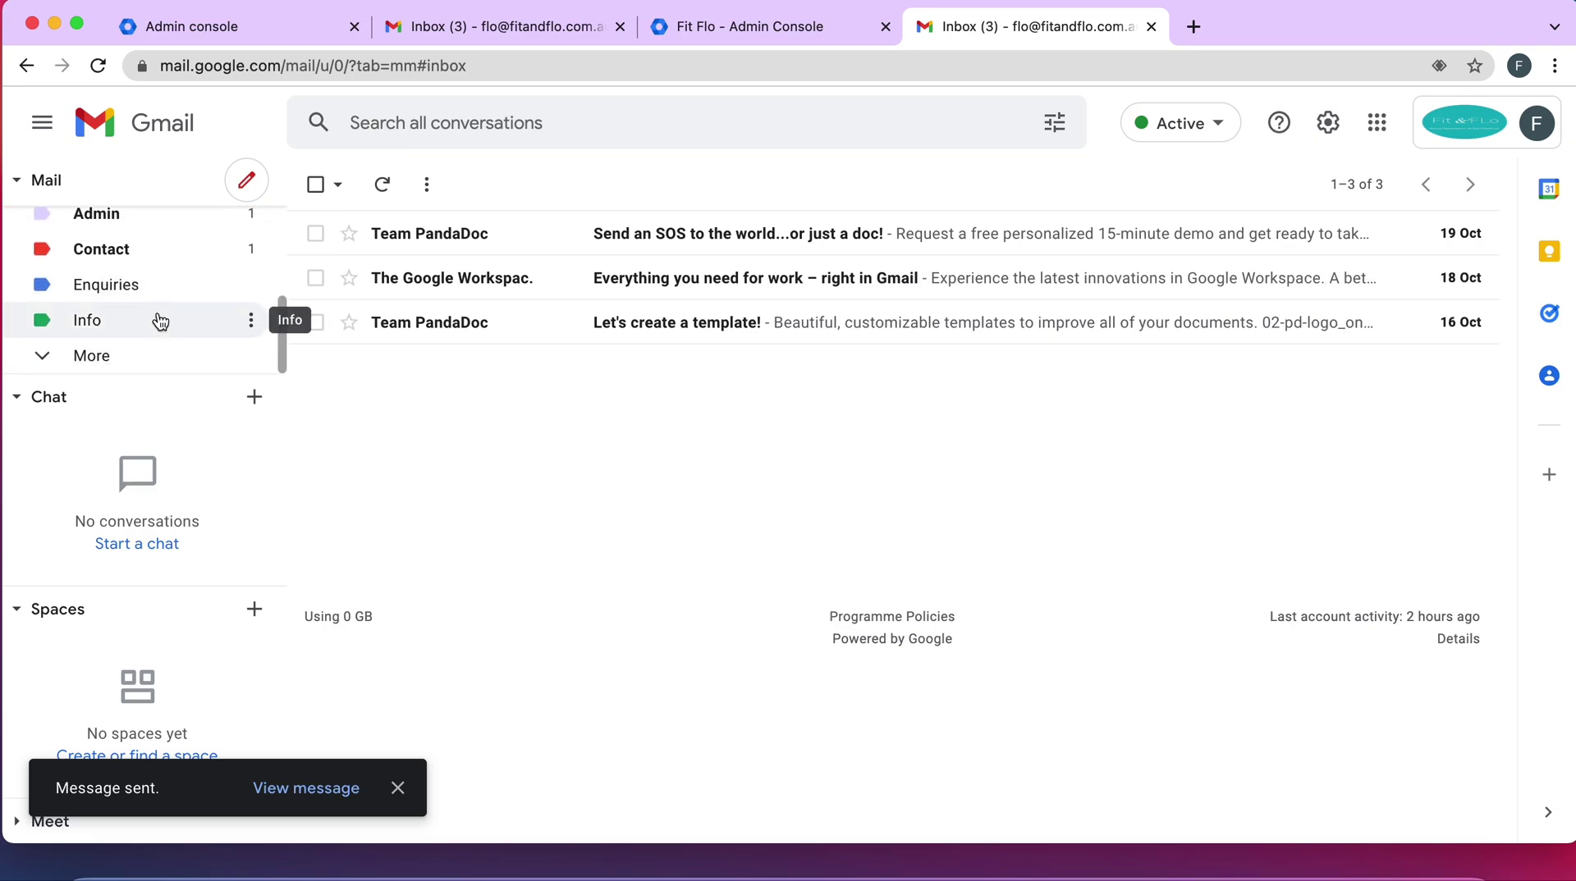
pyautogui.scroll(2, 156, 316)
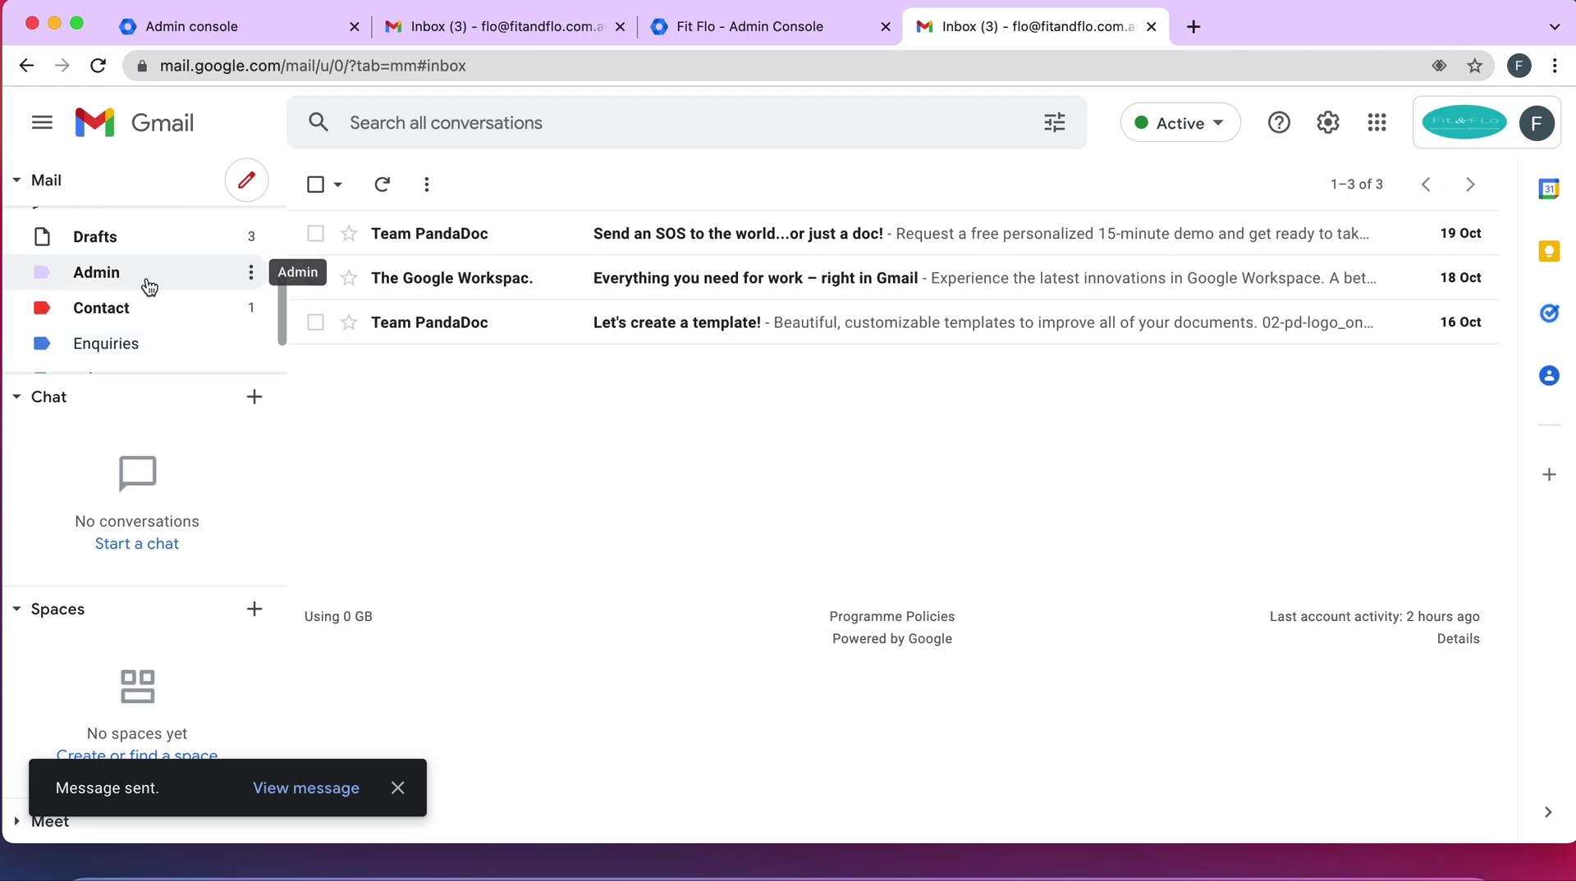
pyautogui.scroll(3, 190, 239)
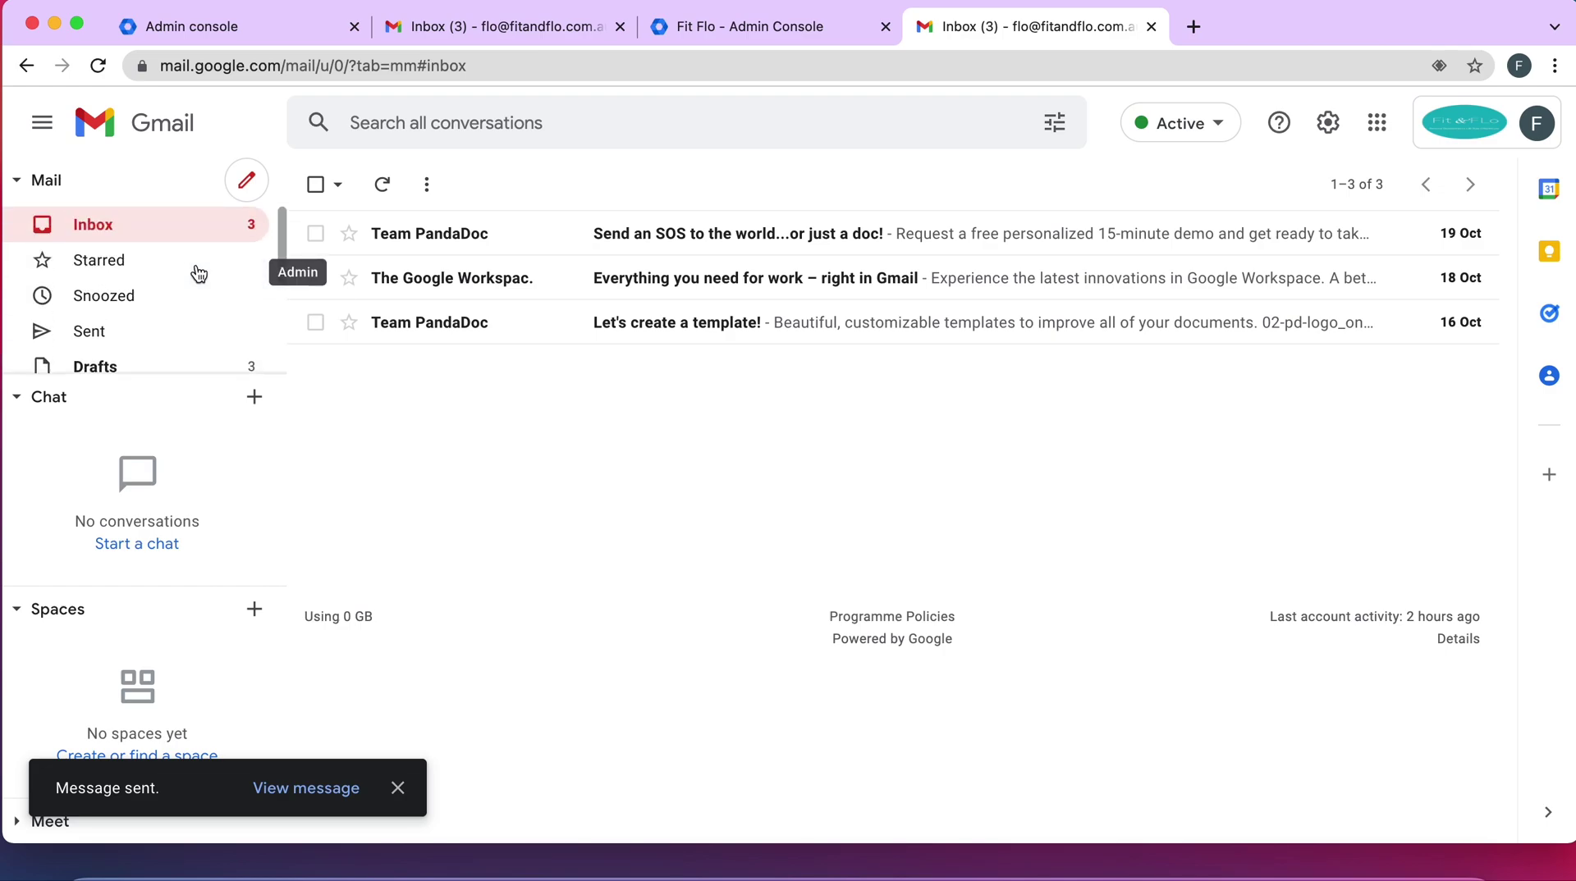
pyautogui.click(197, 225)
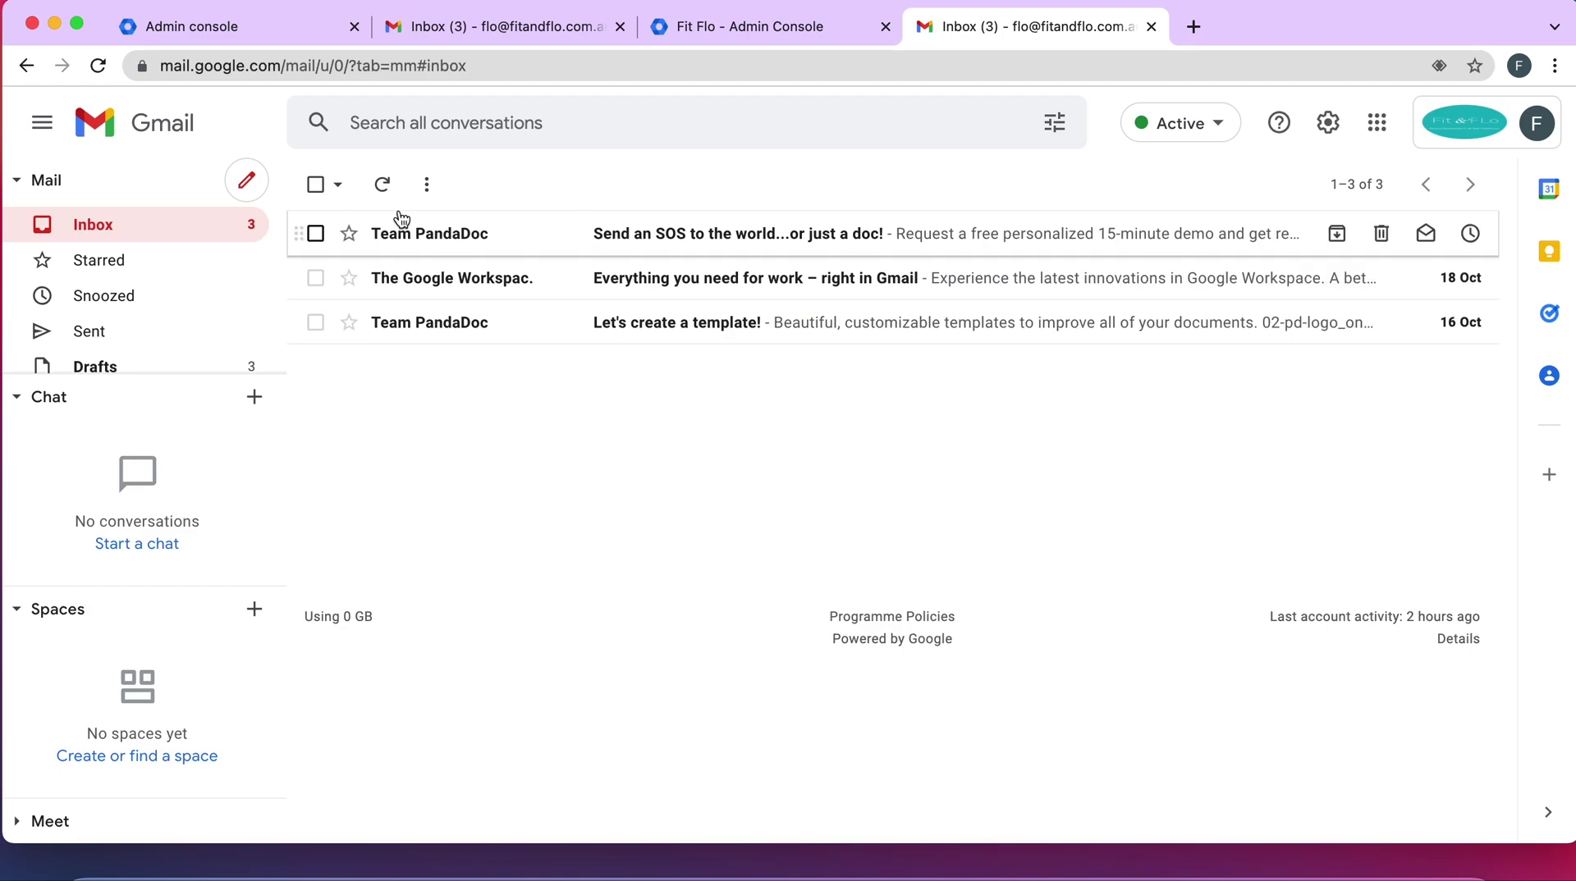
# Open 'Test 123' in the Admin label and view its recipient details
pyautogui.scroll(-4, 156, 279)
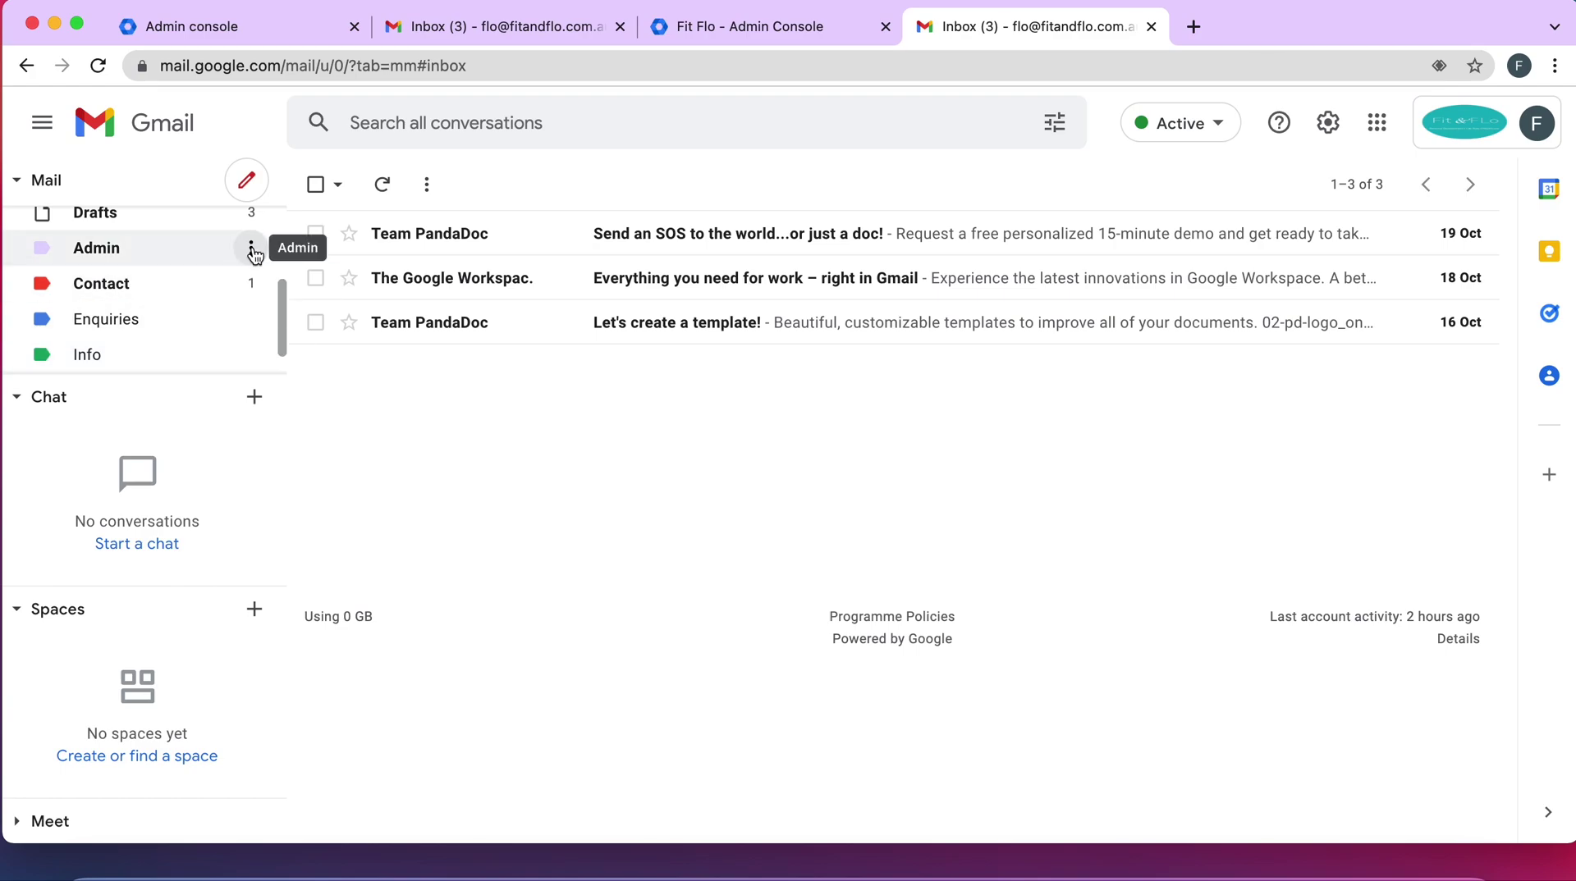
pyautogui.click(177, 258)
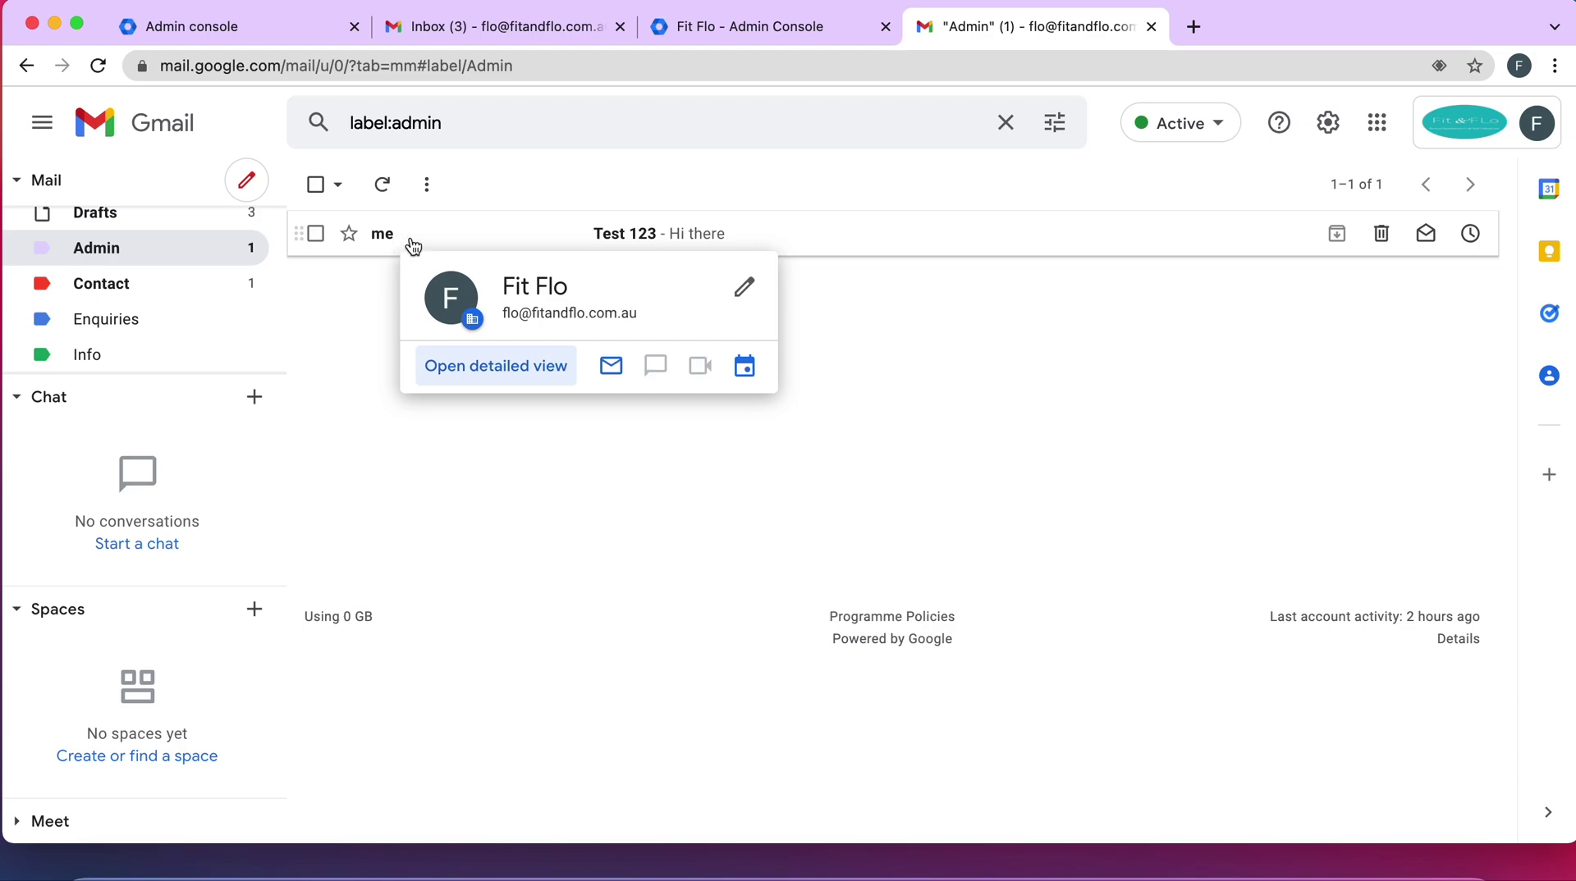
pyautogui.click(645, 238)
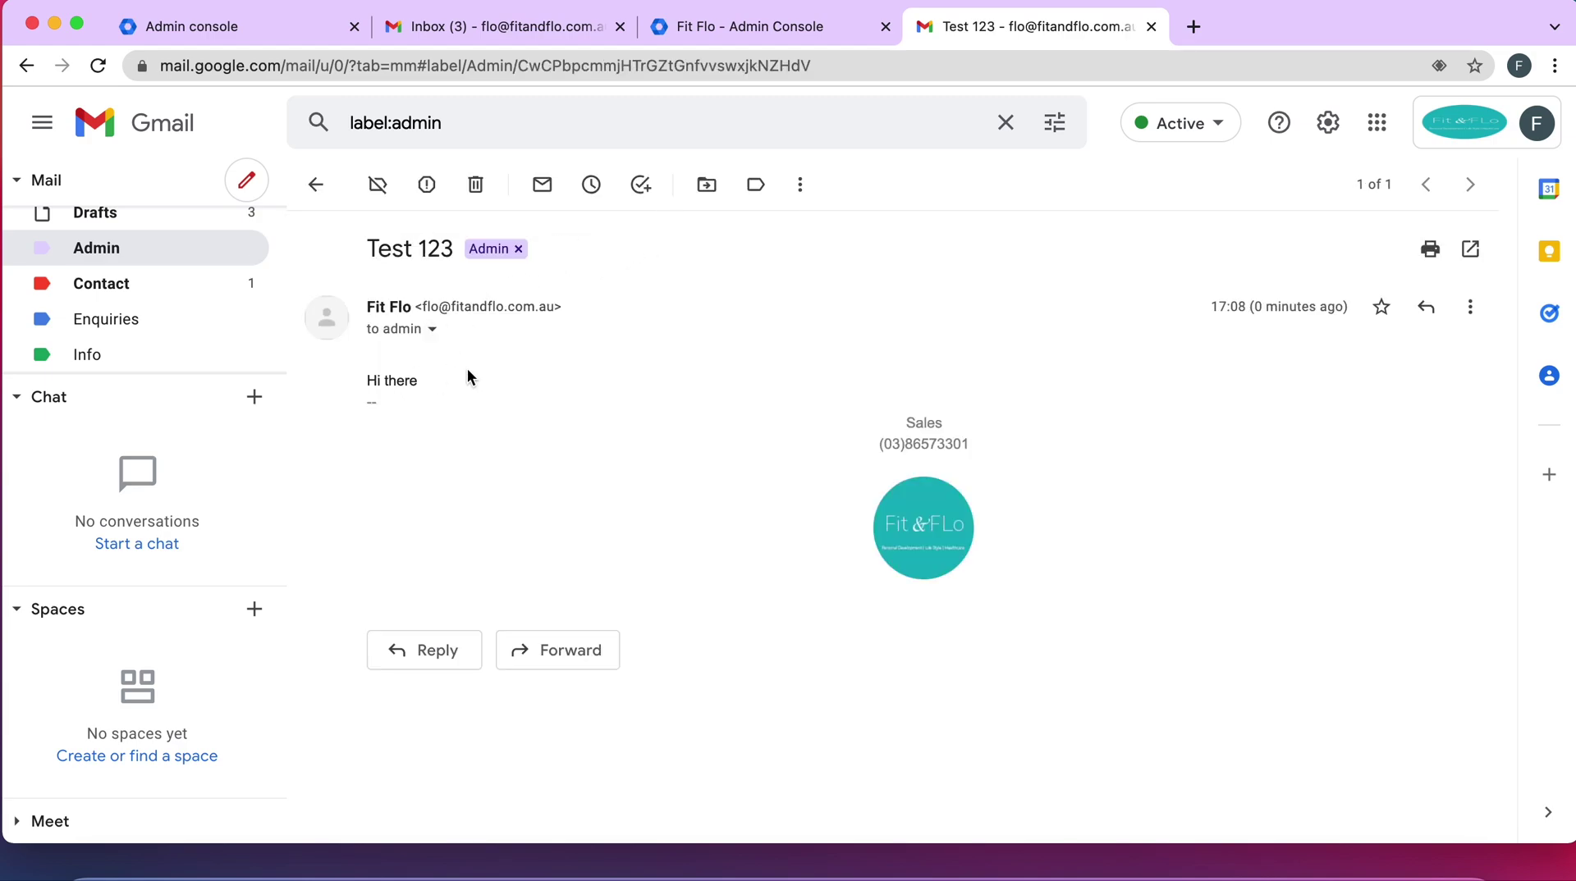
pyautogui.click(432, 331)
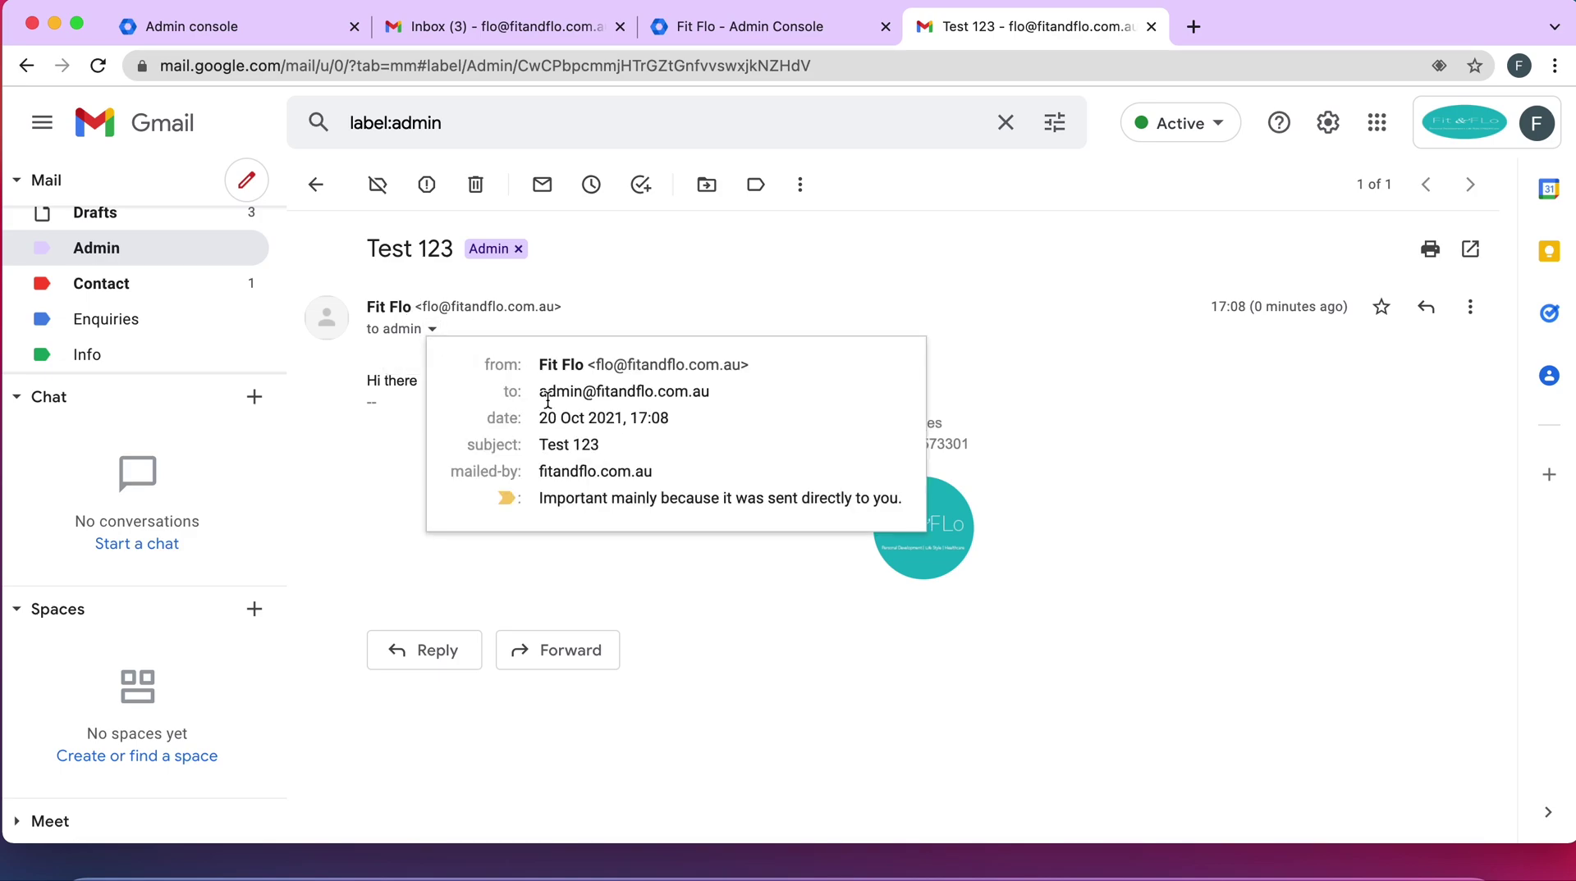
pyautogui.moveTo(641, 396)
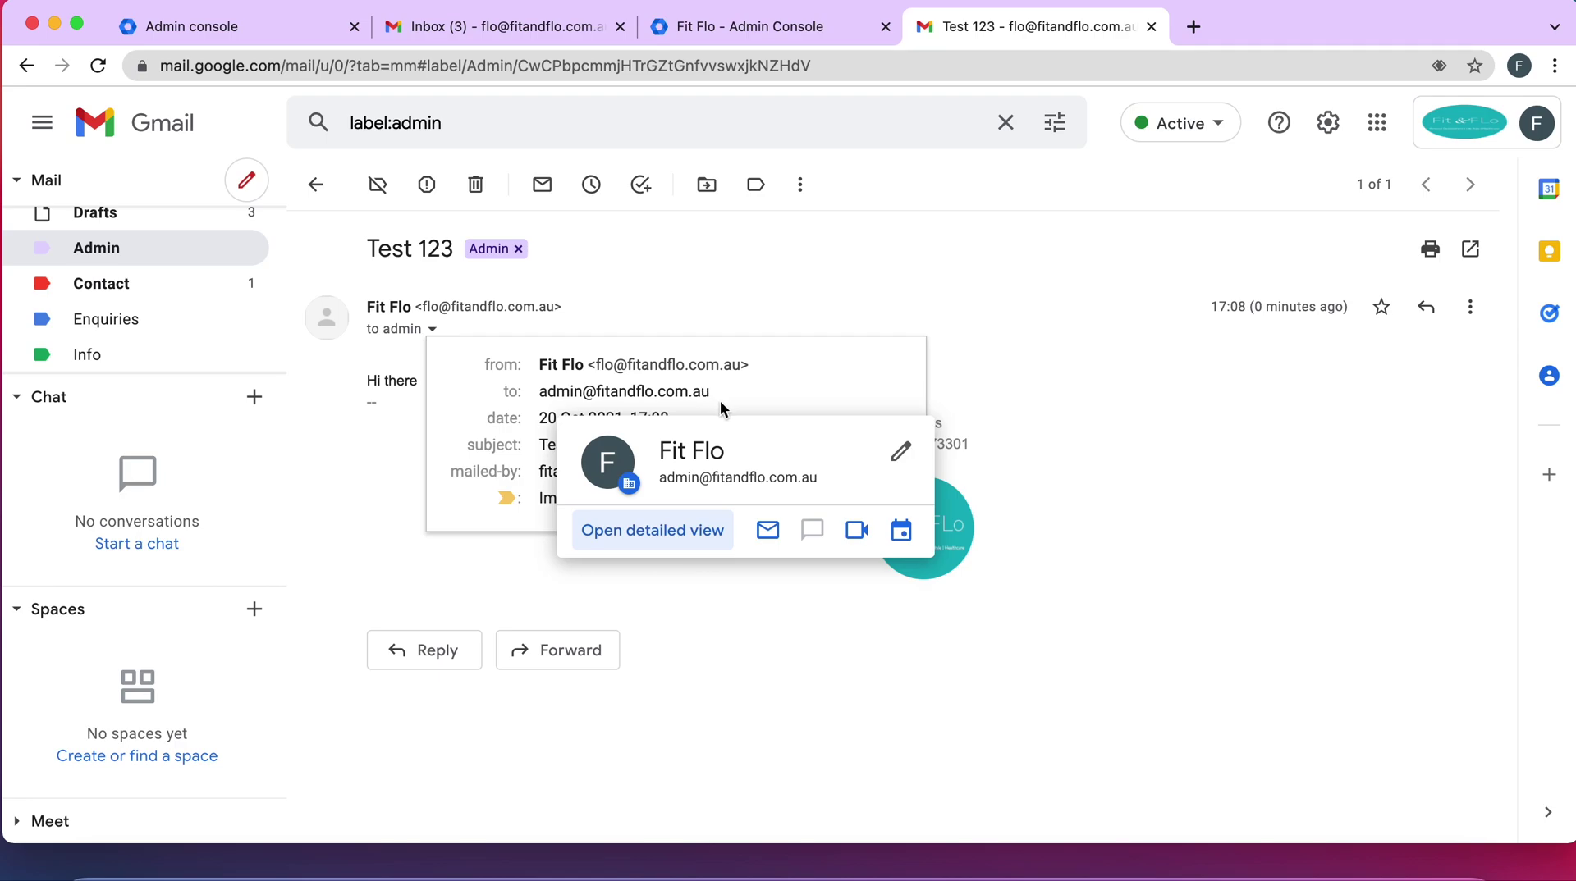